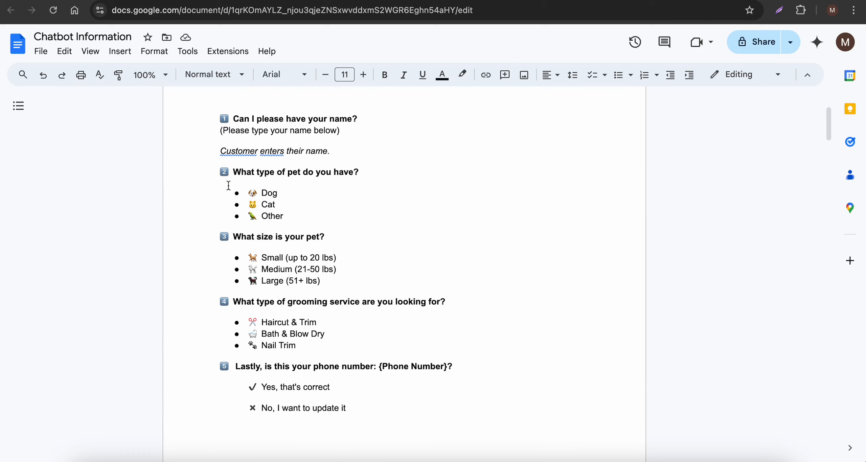
# Step: Review the pet grooming questions and answer options in the Chatbot Information document, from the name question to the phone number confirmation
pyautogui.moveTo(248, 172); pyautogui.dragTo(354, 172)
pyautogui.moveTo(252, 236); pyautogui.dragTo(335, 233)
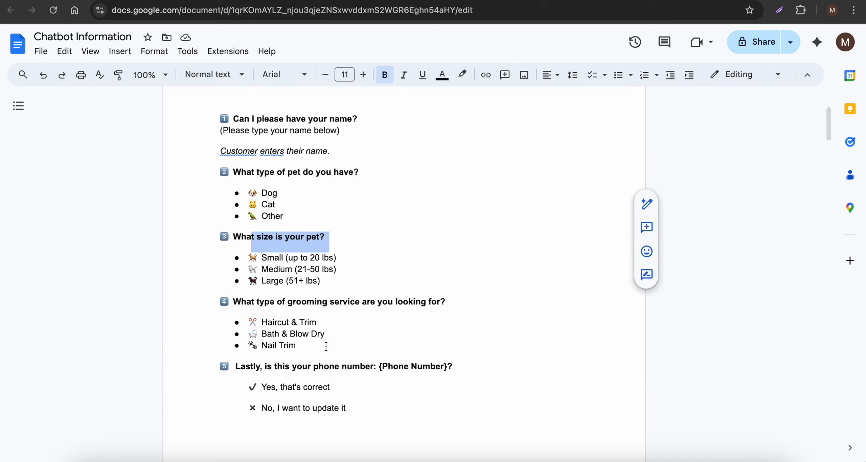
pyautogui.moveTo(325, 346); pyautogui.dragTo(247, 282)
pyautogui.moveTo(379, 422); pyautogui.dragTo(307, 387)
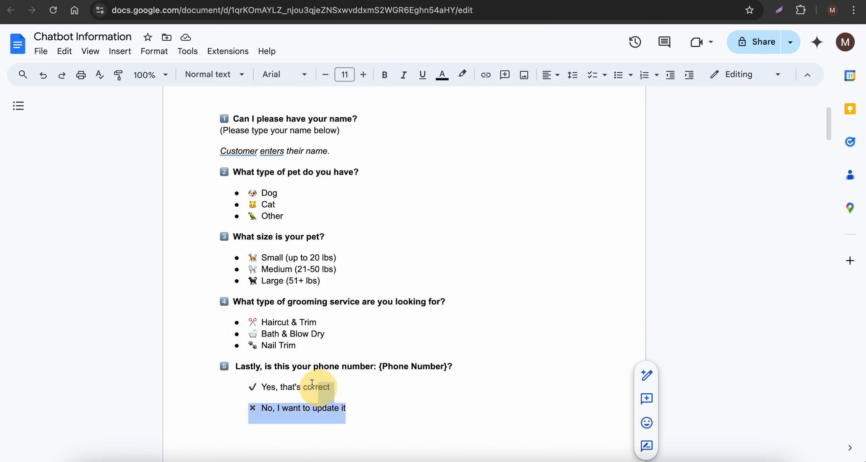
pyautogui.scroll(2, 381, 381)
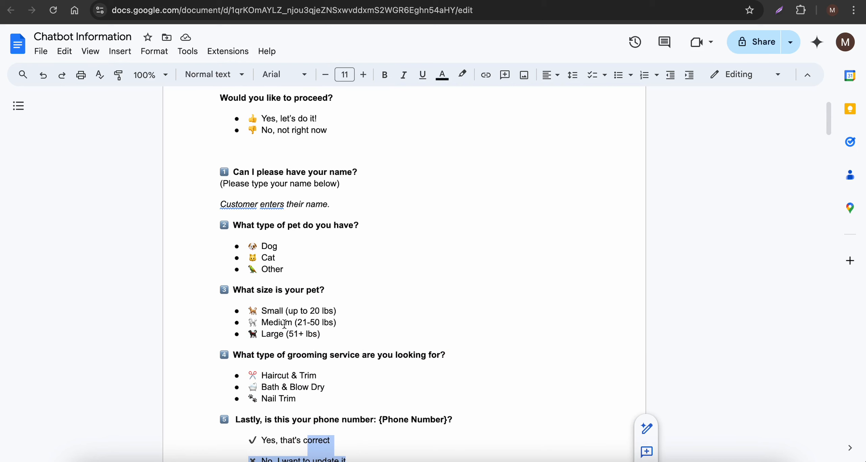
pyautogui.scroll(1, 367, 203)
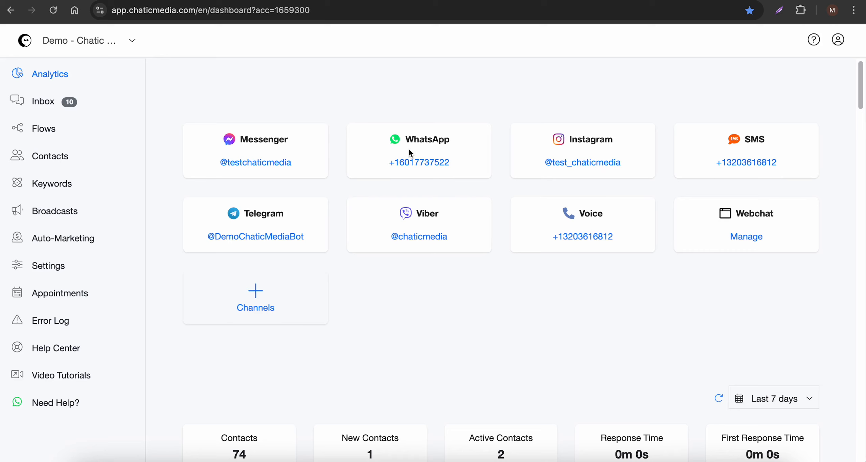
# Step: Open the WhatsApp channel settings in Chatic Media and follow the Learn More link to its guide
pyautogui.scroll(-1, 409, 149)
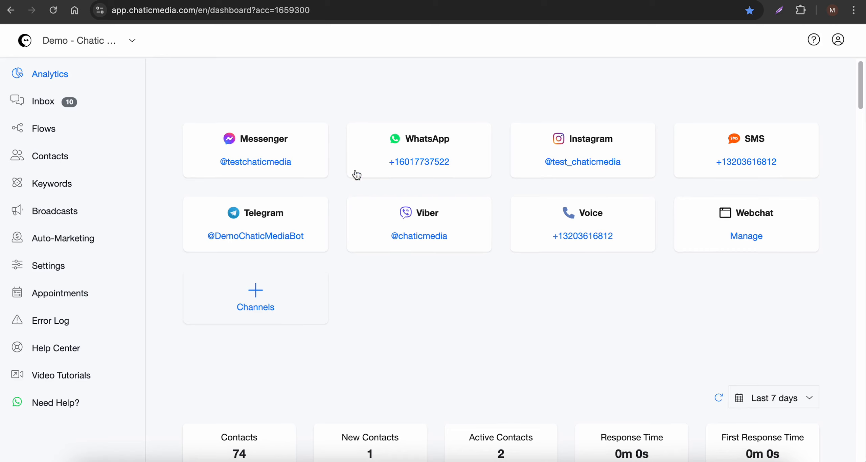
pyautogui.click(46, 267)
pyautogui.click(305, 134)
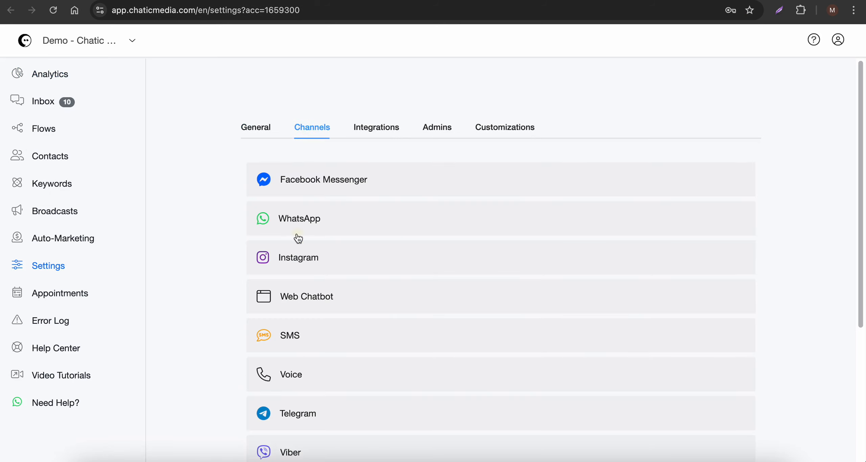
pyautogui.click(318, 220)
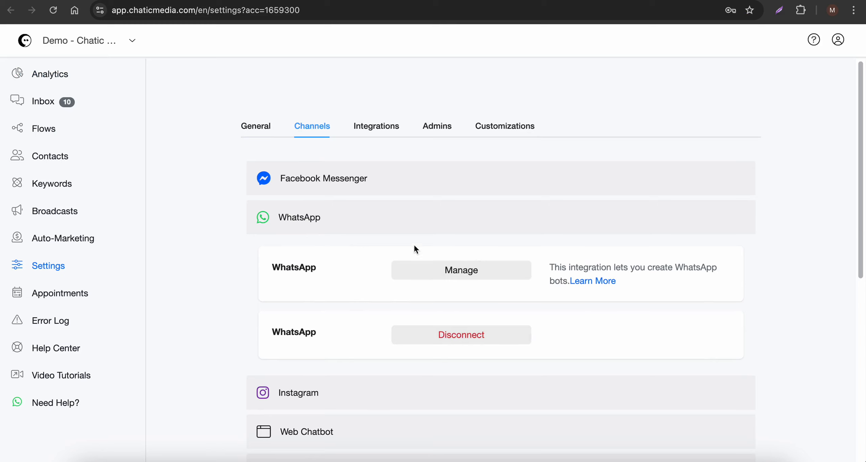
pyautogui.click(578, 283)
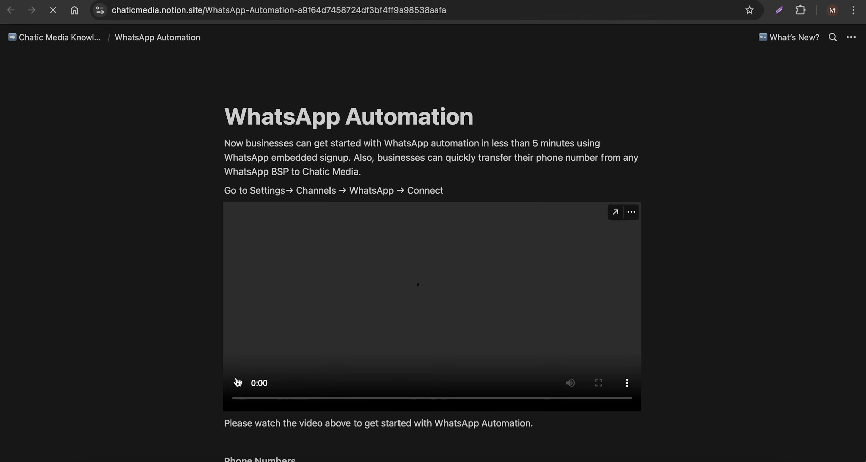
# Step: Mute the intro video and look through the WhatsApp Automation guide, including its phone number rules and pricing section
pyautogui.click(561, 410)
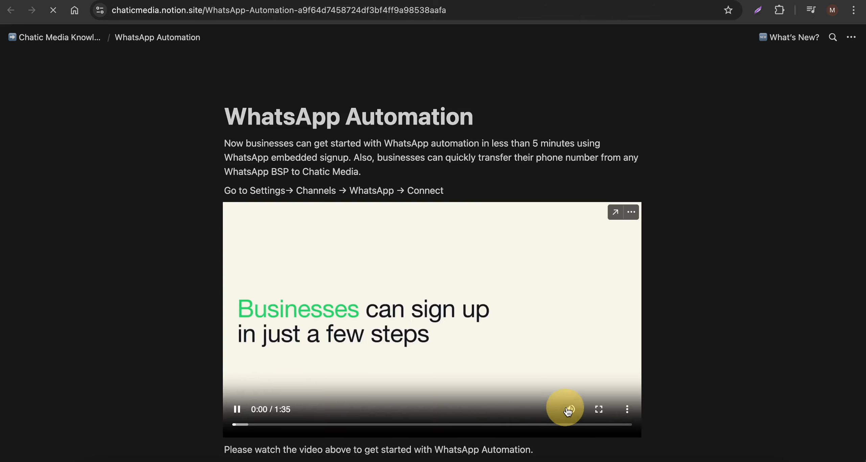
pyautogui.click(569, 409)
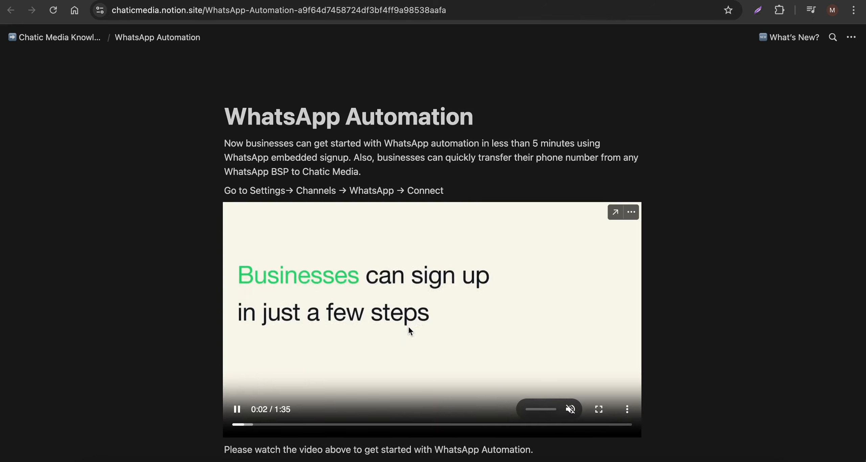
pyautogui.scroll(-6, 381, 350)
pyautogui.scroll(-10, 341, 348)
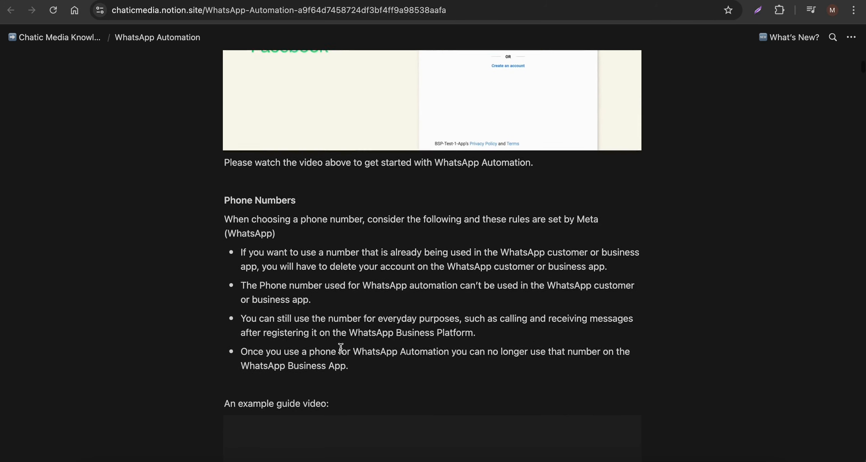
pyautogui.scroll(15, 341, 348)
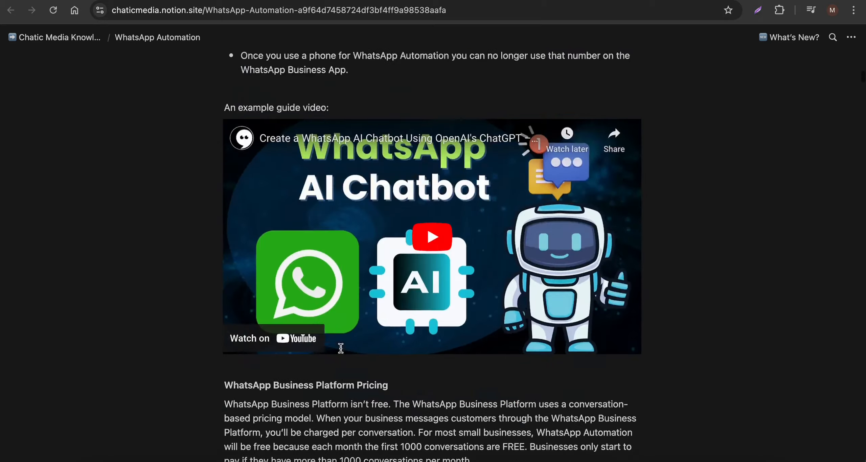
pyautogui.scroll(-1, 341, 348)
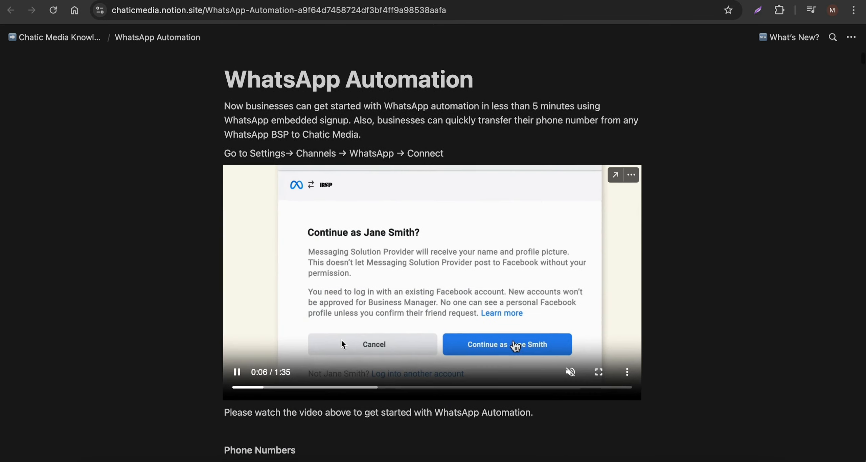
# Step: Skim the WhatsApp signup video from the account connection part to the phone number verification part
pyautogui.click(300, 388)
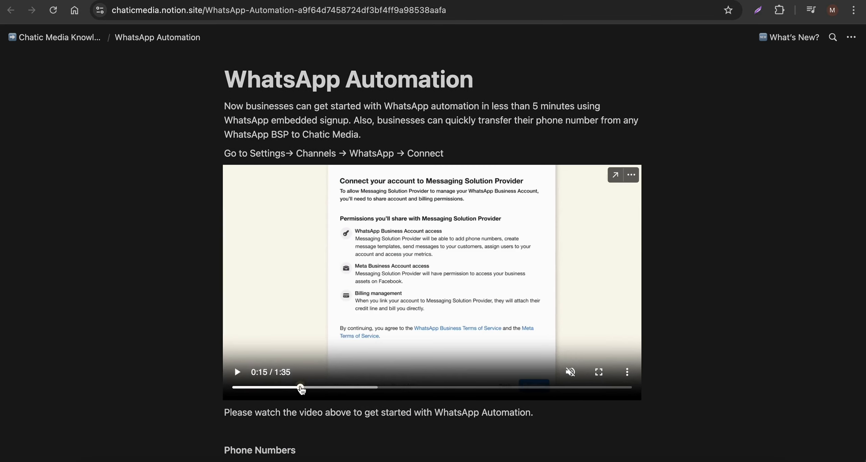
pyautogui.click(325, 388)
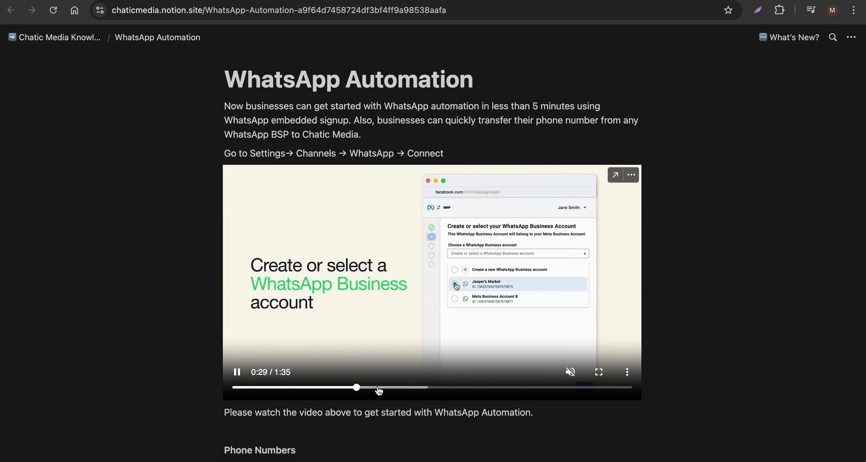
pyautogui.click(390, 388)
pyautogui.click(432, 388)
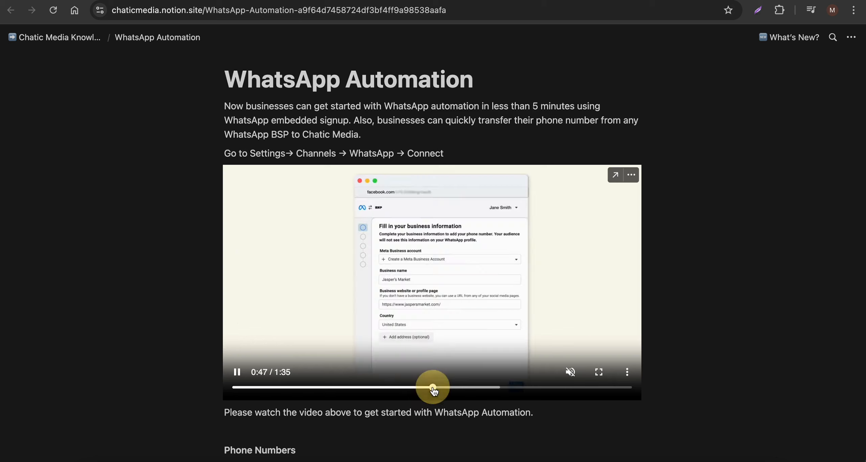
pyautogui.click(467, 388)
pyautogui.click(493, 388)
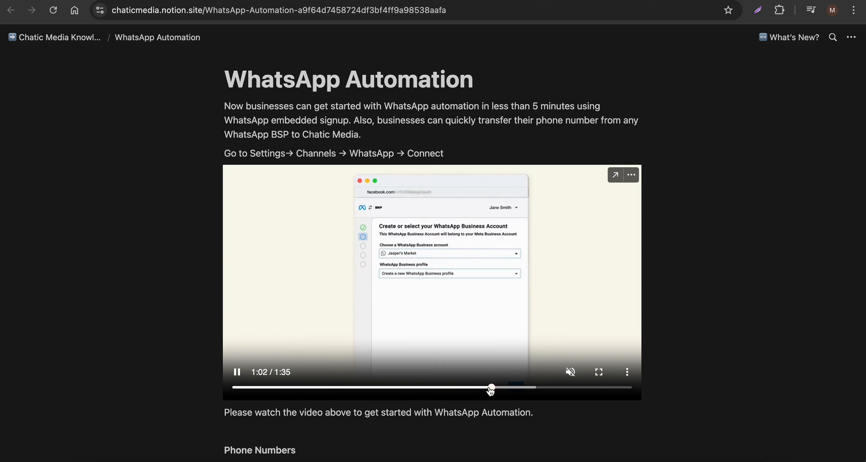
pyautogui.click(517, 388)
pyautogui.click(552, 388)
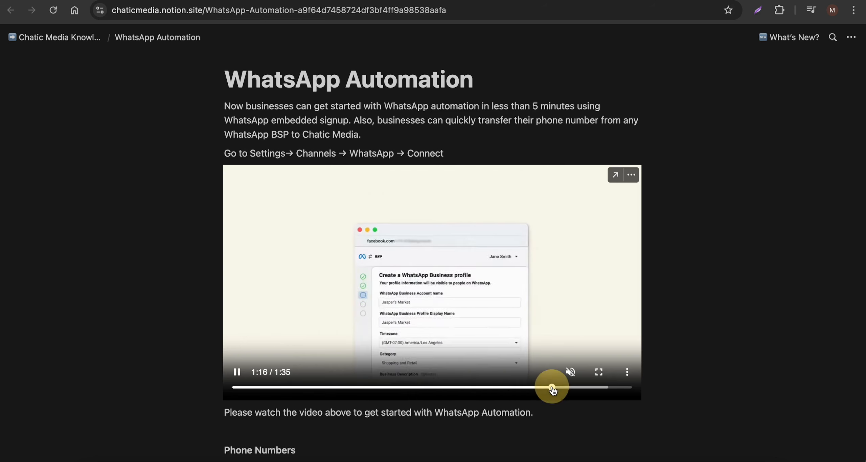
pyautogui.click(580, 388)
pyautogui.click(597, 388)
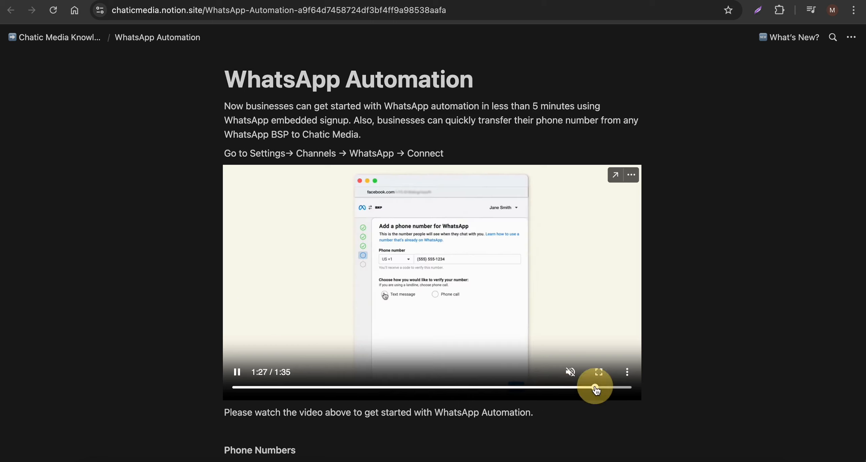
pyautogui.click(392, 300)
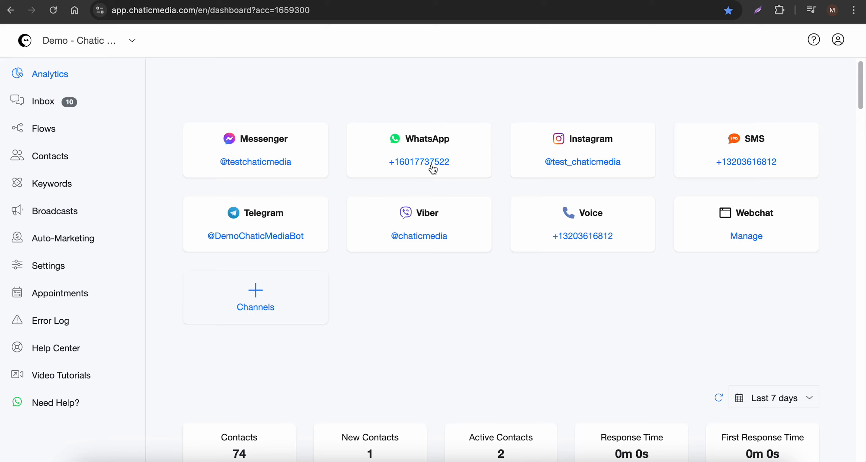
# Step: Create a new flow named "Pet Grooming WhatsApp" in Chatic Media
pyautogui.click(726, 0)
pyautogui.click(326, 2)
pyautogui.click(42, 128)
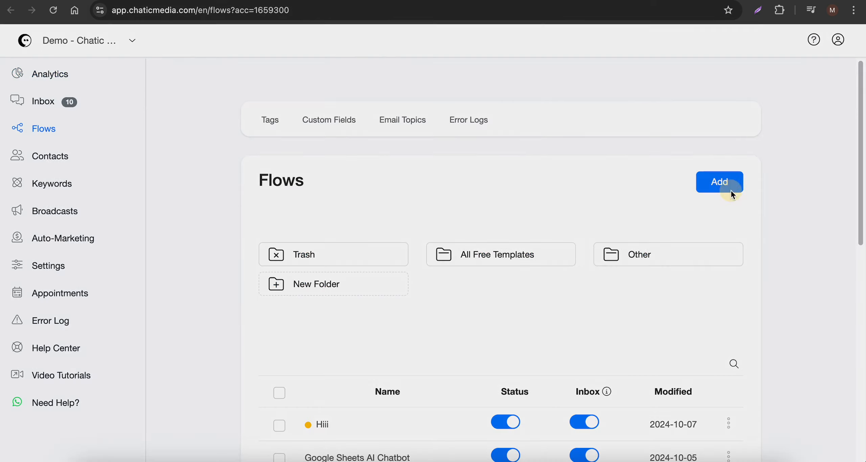
pyautogui.click(730, 190)
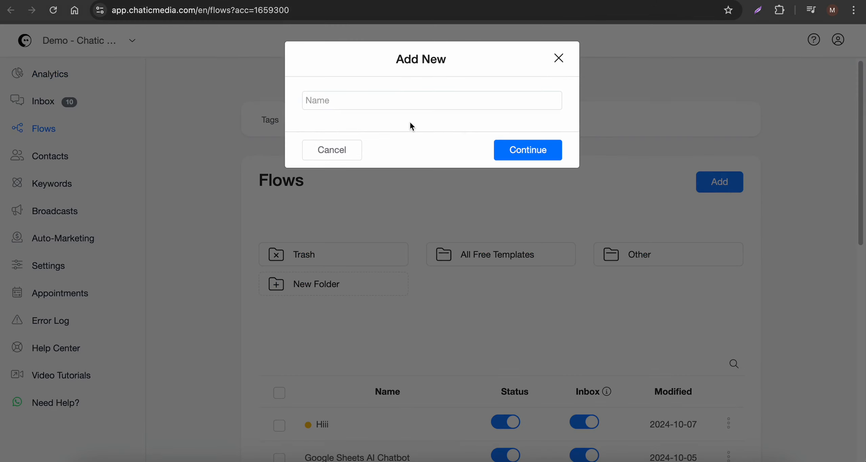
pyautogui.click(373, 103)
pyautogui.write('Pet Grooming WhatsApp')
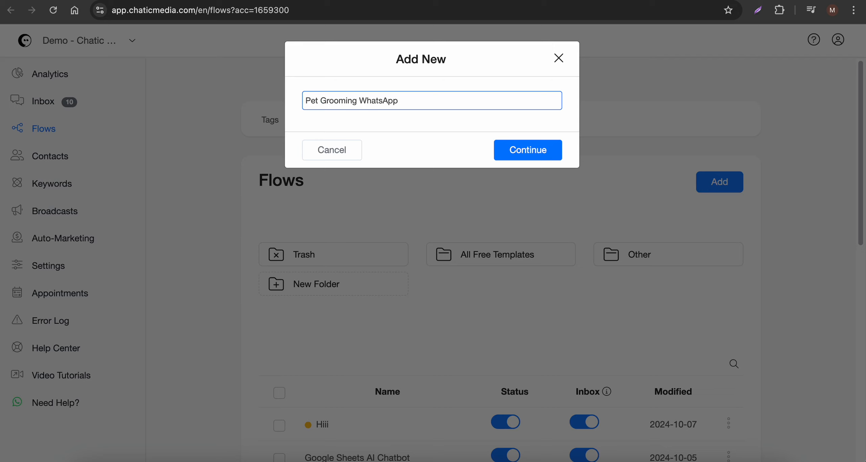
pyautogui.moveTo(394, 103); pyautogui.dragTo(232, 97)
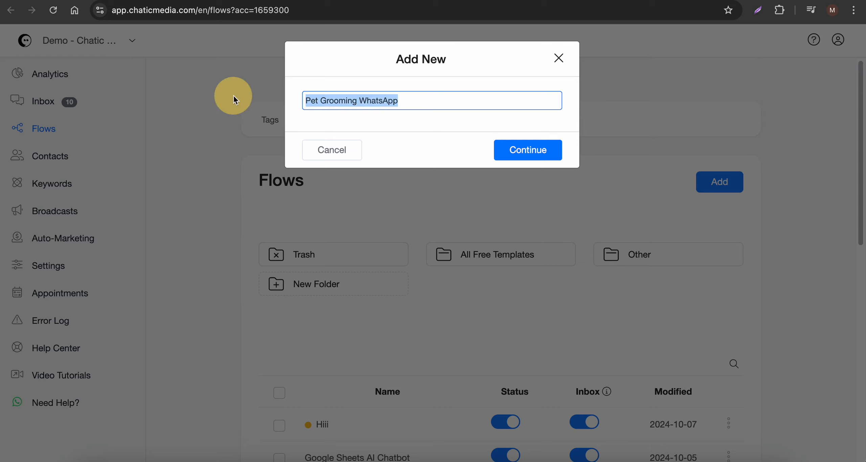
pyautogui.click(542, 156)
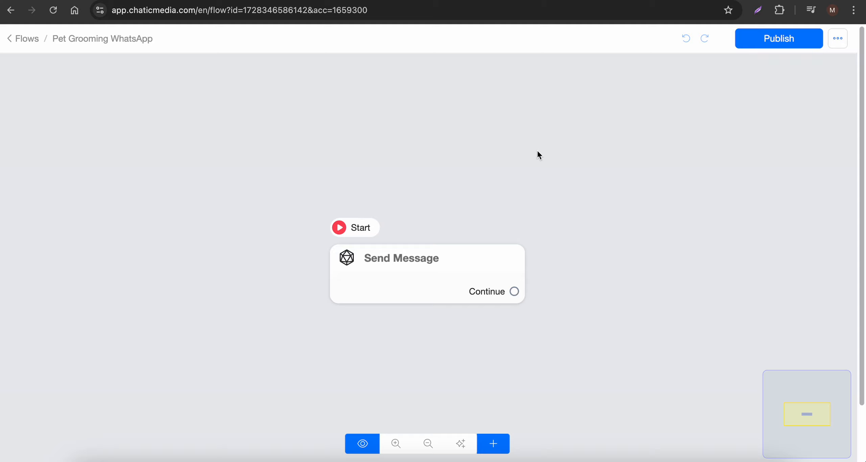
pyautogui.moveTo(398, 268); pyautogui.dragTo(321, 203)
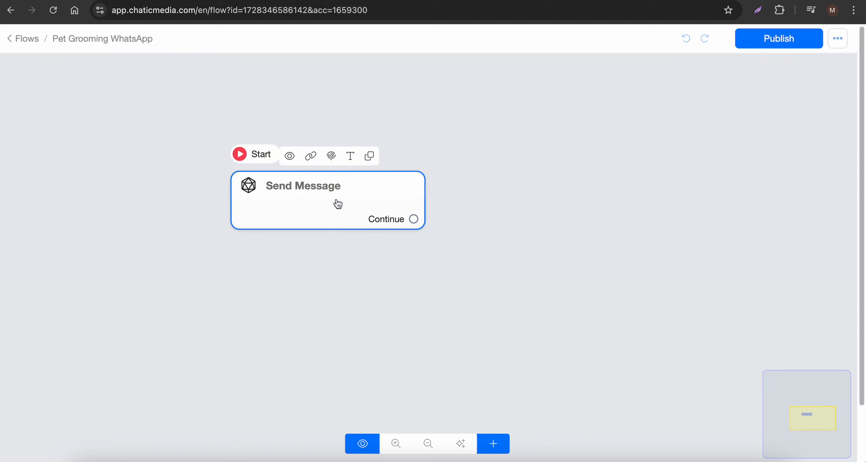
# Step: Switch to the Chatbot Information document in Google Docs and copy the two introductory paragraphs above "Would you like to proceed?"
pyautogui.click(680, 1)
pyautogui.scroll(3, 365, 232)
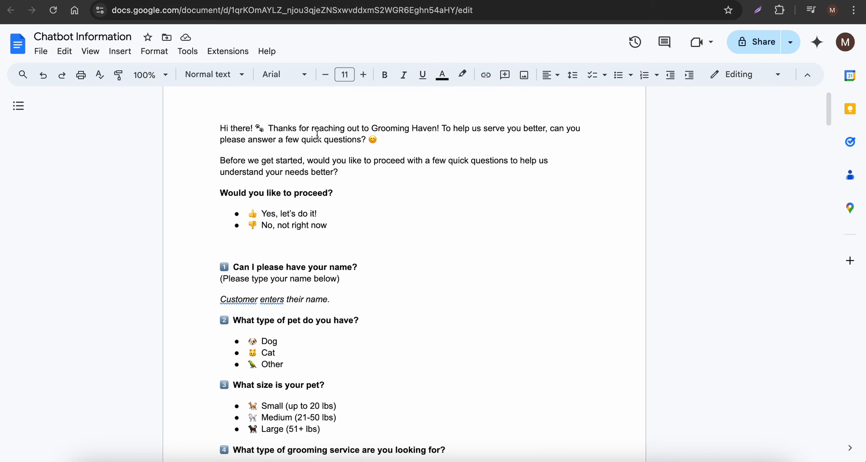
pyautogui.moveTo(219, 125); pyautogui.dragTo(381, 183)
pyautogui.hotkey('ctrl', 'c')
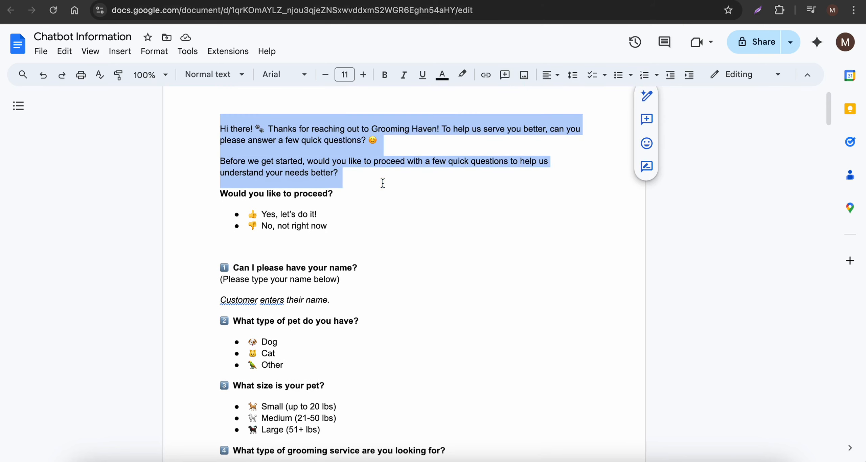
# Step: Return to the Pet Grooming WhatsApp flow in Chatic Media and open the Send Message node's settings
pyautogui.click(307, 1)
pyautogui.click(305, 196)
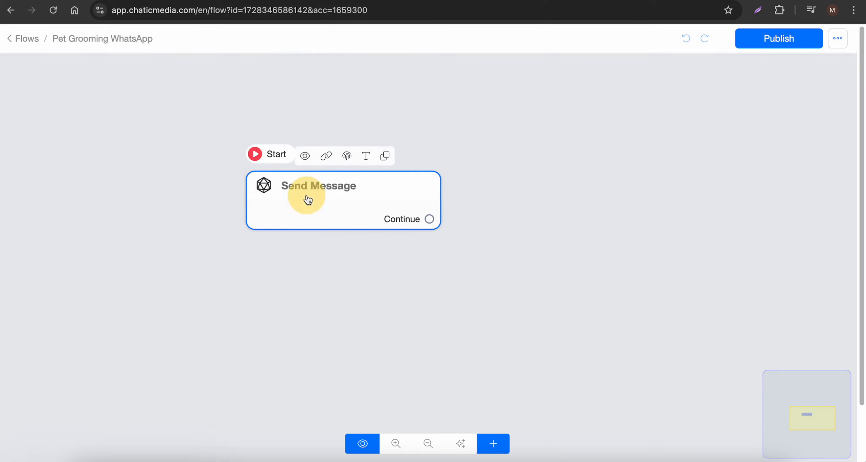
pyautogui.click(104, 123)
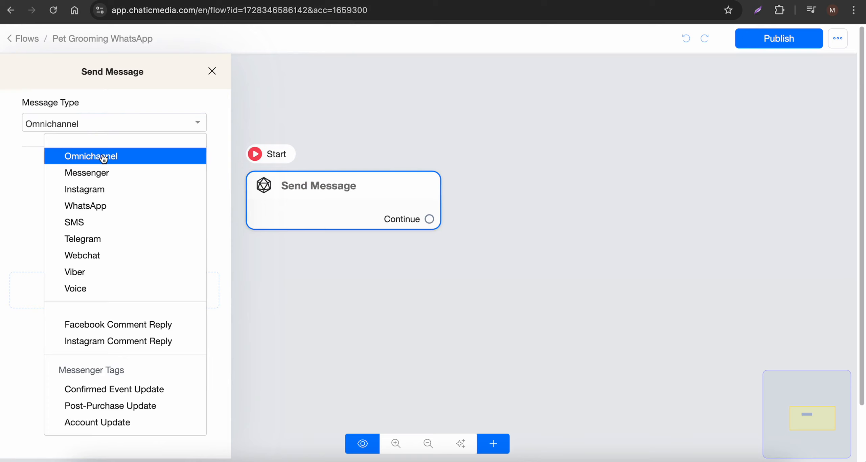
pyautogui.click(102, 210)
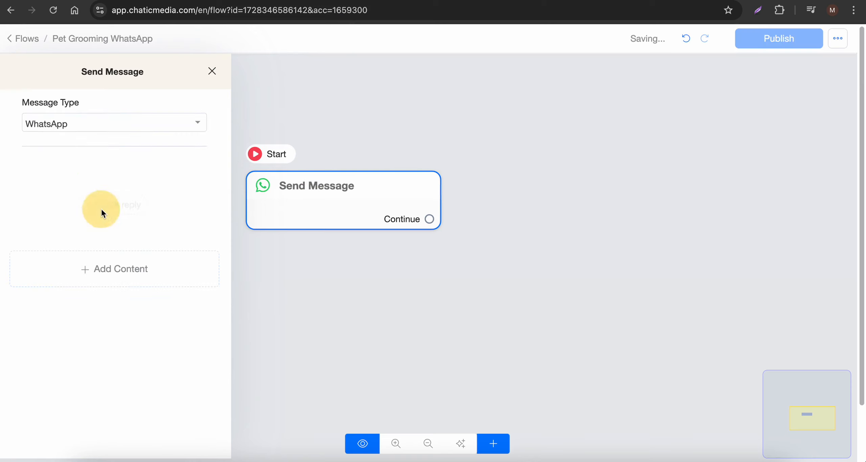
pyautogui.click(106, 128)
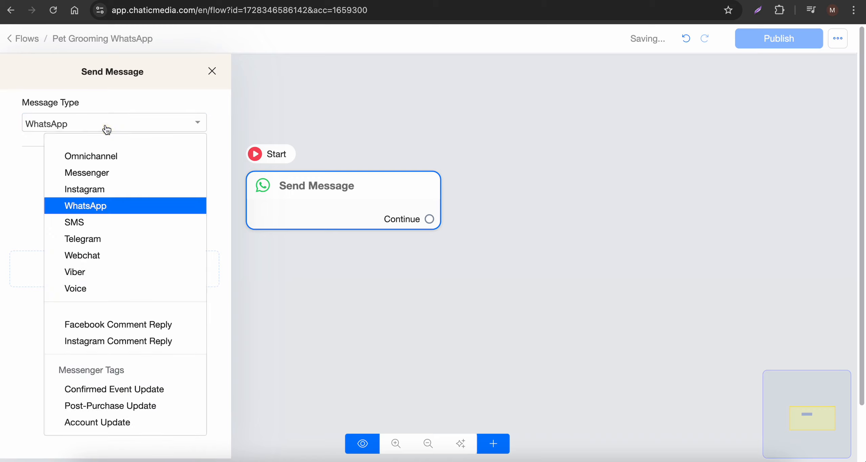
pyautogui.click(99, 156)
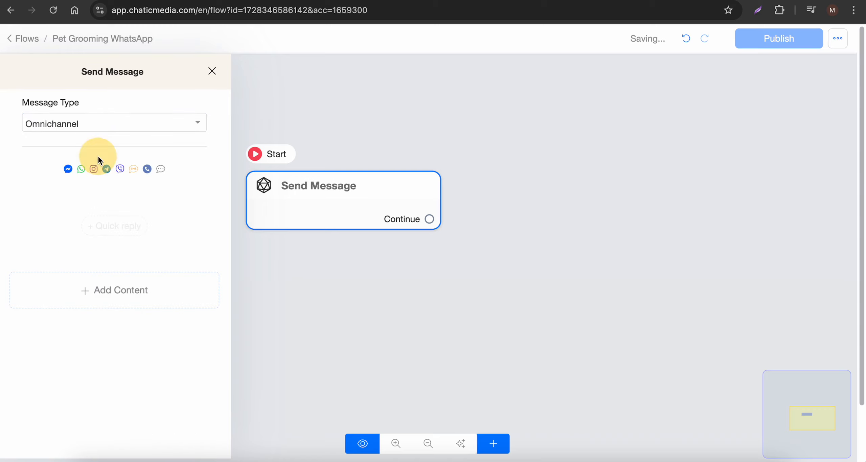
# Step: Add a text block with the copied Grooming Haven introduction to the Send Message node, separating its two paragraphs with a blank line
pyautogui.click(75, 288)
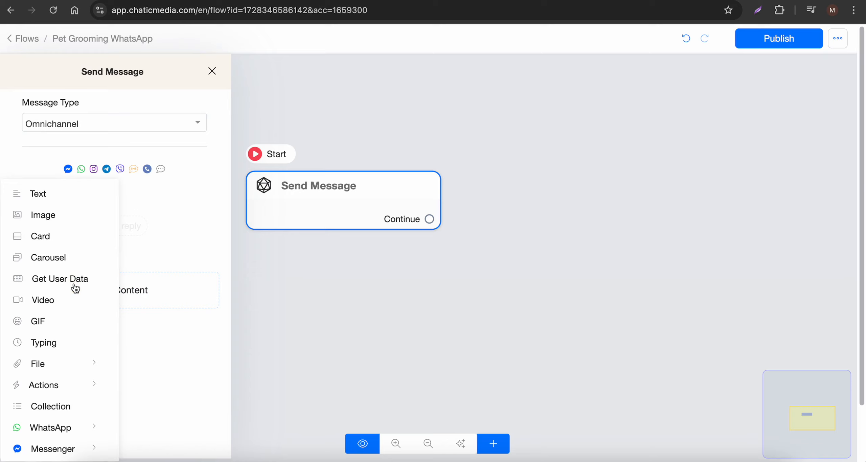
pyautogui.click(40, 200)
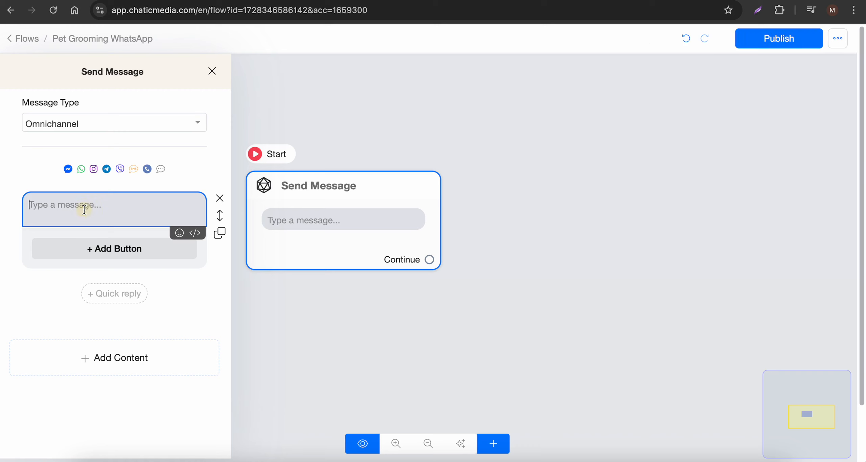
pyautogui.hotkey('ctrl', 'v')
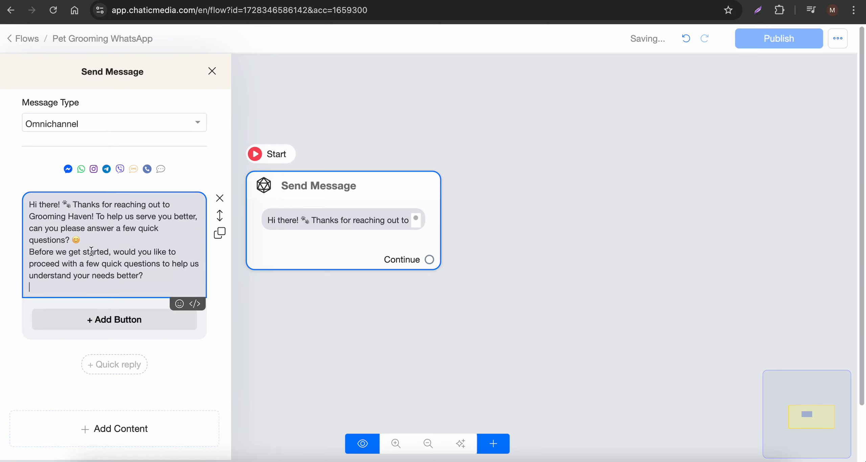
pyautogui.click(106, 238)
pyautogui.press('Return')
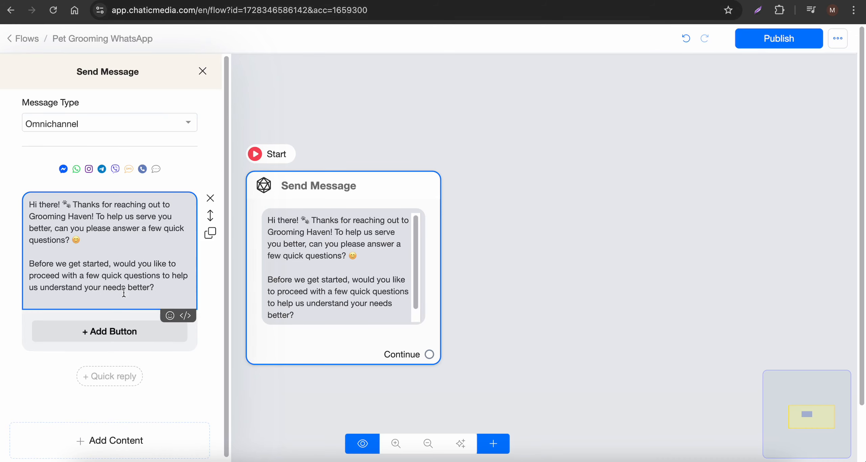
# Step: Add a button labelled "👍 Yes" to the introduction message and save it
pyautogui.click(99, 330)
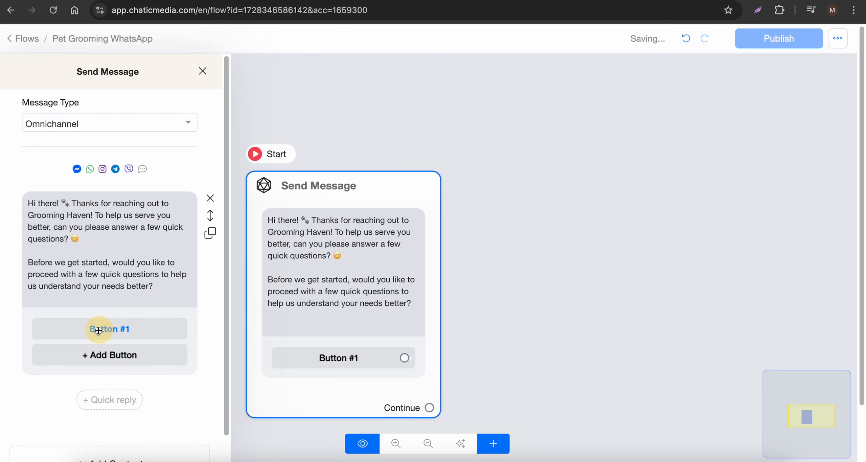
pyautogui.click(110, 328)
pyautogui.write('👍 Yes')
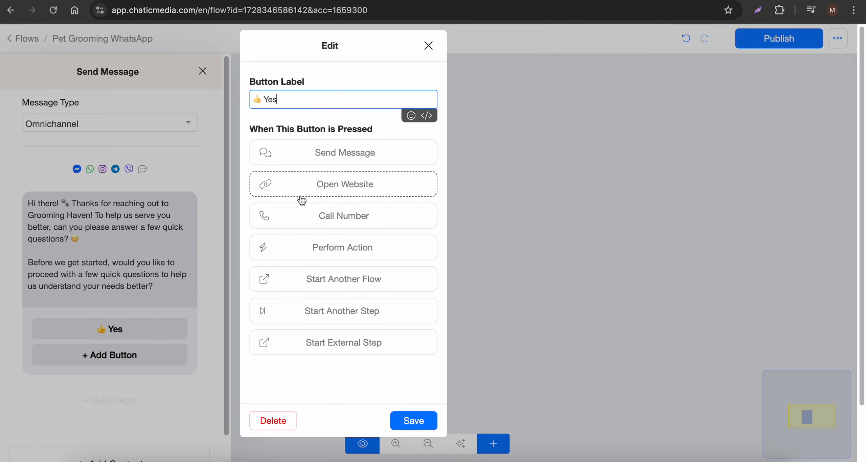
pyautogui.click(403, 420)
# Step: Switch to the Chatbot Information document in Google Docs and copy "👎 No" from the second answer option
pyautogui.hotkey('ctrl', 'Tab')
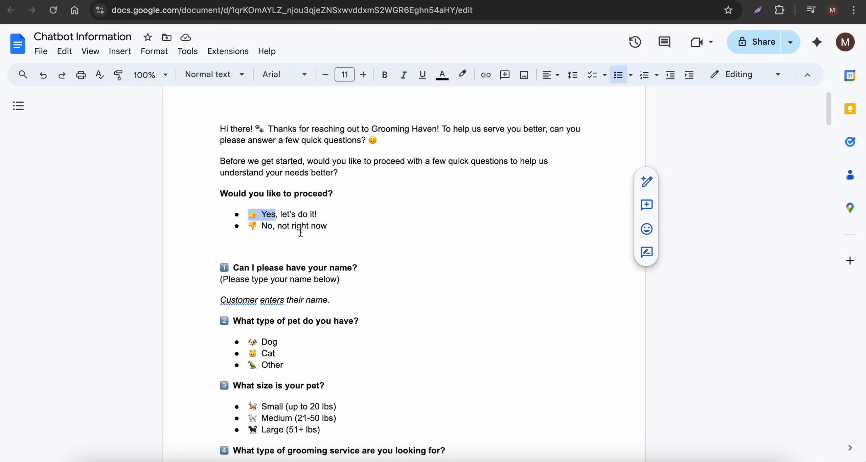
pyautogui.click(270, 225)
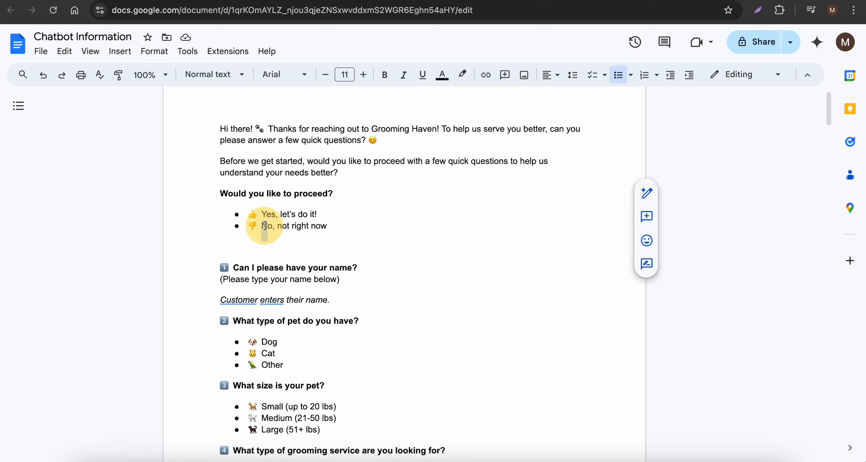
pyautogui.click(258, 228)
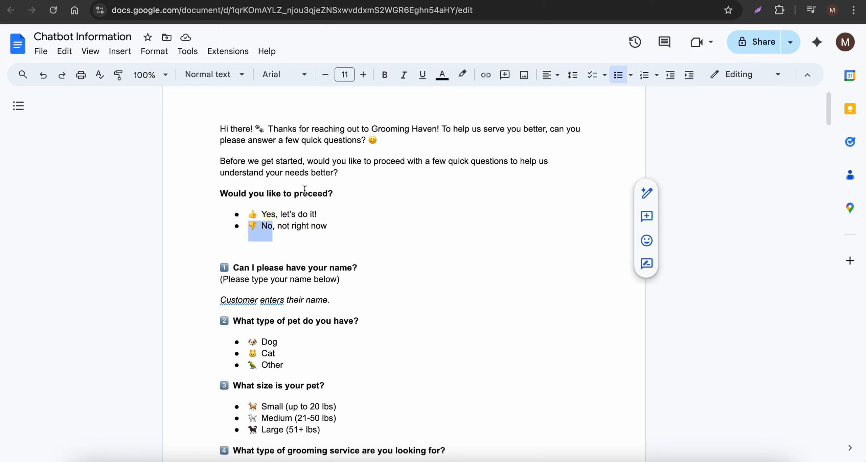
# Step: Return to the Chatic Media flow, add a second button labelled "👎 No" to the introduction message and close the node's settings
pyautogui.hotkey('ctrl', 'Tab')
pyautogui.click(113, 357)
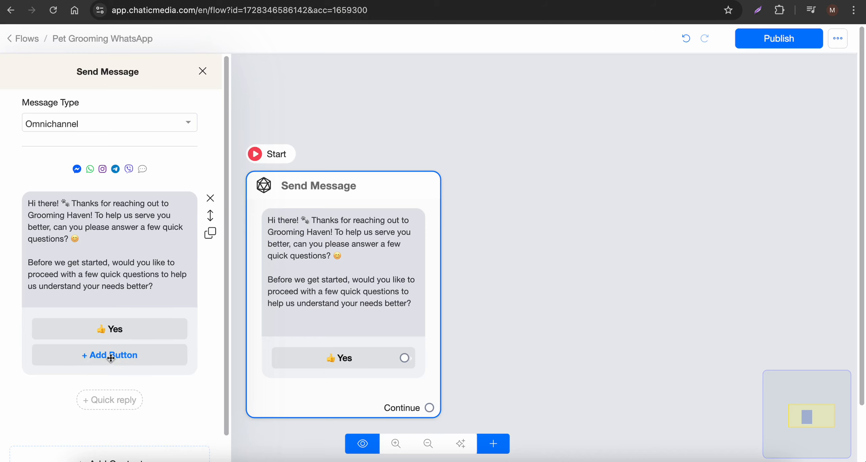
pyautogui.click(115, 361)
pyautogui.tripleClick(315, 99)
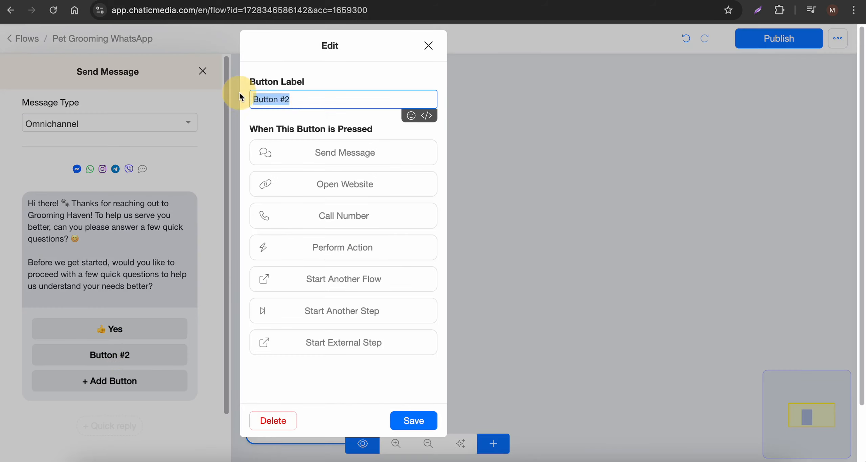
pyautogui.write('👎 No')
pyautogui.click(413, 420)
pyautogui.click(424, 338)
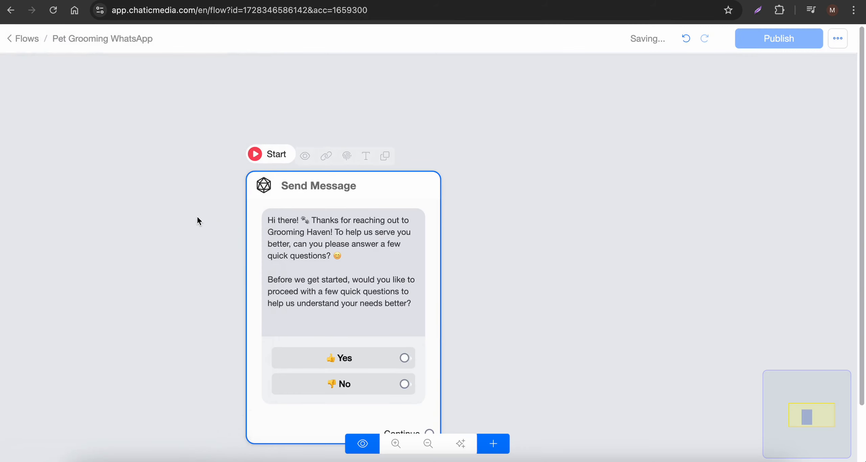
# Step: Connect the "👍 Yes" button to a new Send Message node placed beside the introduction node
pyautogui.scroll(-5, 196, 215)
pyautogui.moveTo(280, 258); pyautogui.dragTo(203, 252)
pyautogui.scroll(2, 268, 307)
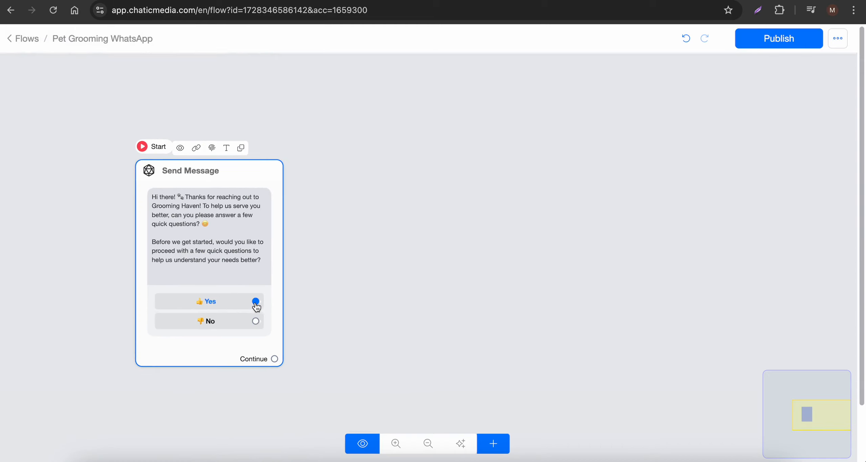
pyautogui.moveTo(255, 301); pyautogui.dragTo(385, 165)
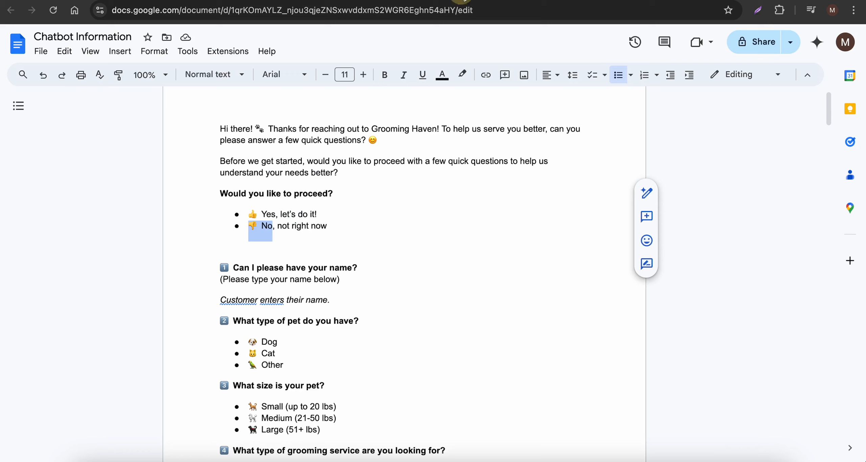
# Step: Switch to the Chatbot Information document in Google Docs and copy the question "Can I please have your name?"
pyautogui.click(461, 0)
pyautogui.moveTo(236, 267); pyautogui.dragTo(359, 267)
pyautogui.hotkey('ctrl', 'c')
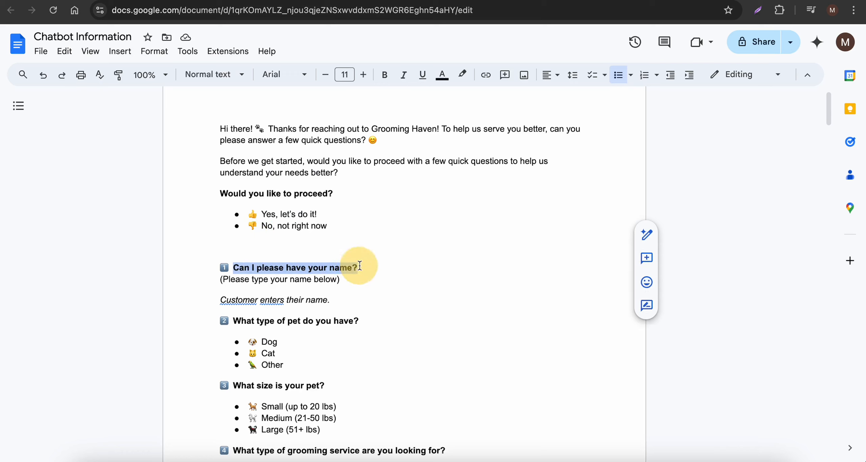
# Step: Return to the Chatic Media flow and add a Get User Data block to the Send Message #1 node
pyautogui.click(417, 1)
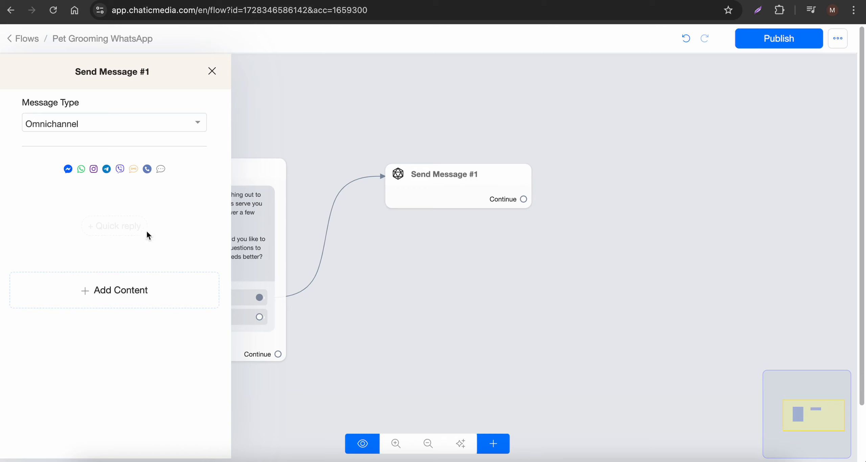
pyautogui.click(146, 287)
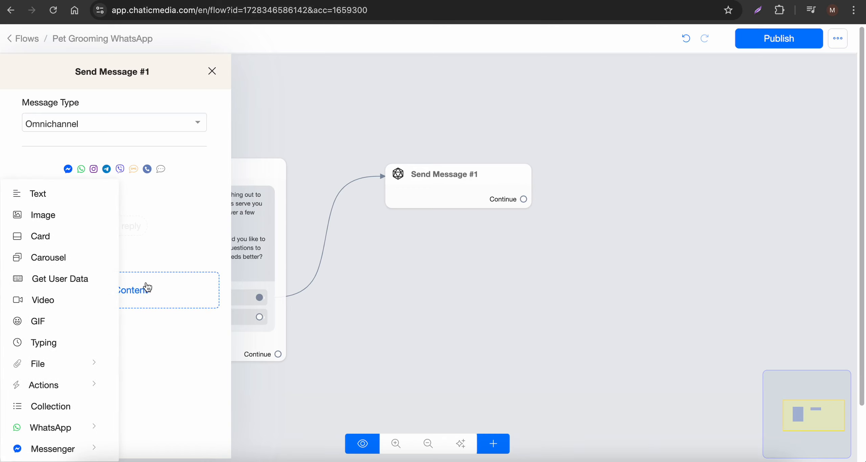
pyautogui.click(45, 281)
# Step: Configure the user data request with reply type Text, the Full Name custom field and an empty skip button label, and save it
pyautogui.click(114, 240)
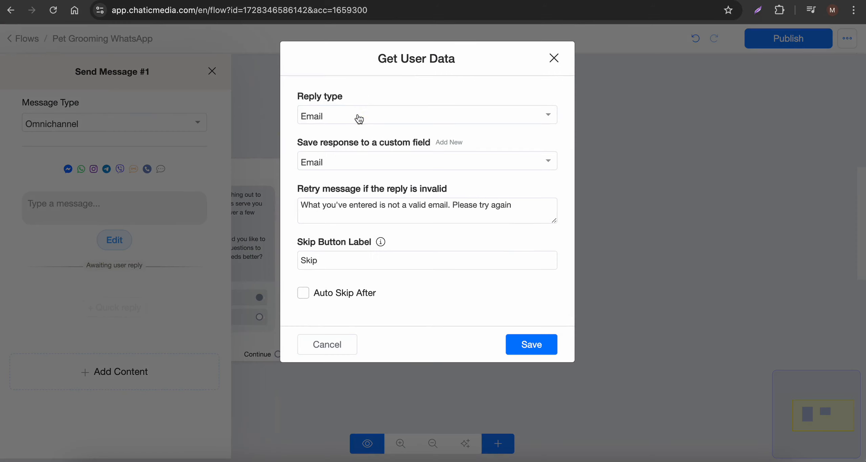
pyautogui.click(359, 121)
pyautogui.click(338, 156)
pyautogui.click(351, 162)
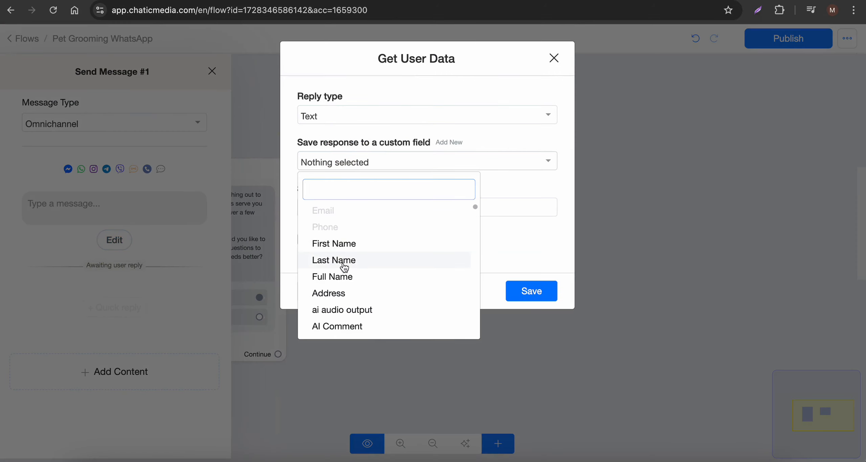
pyautogui.click(341, 277)
pyautogui.doubleClick(339, 210)
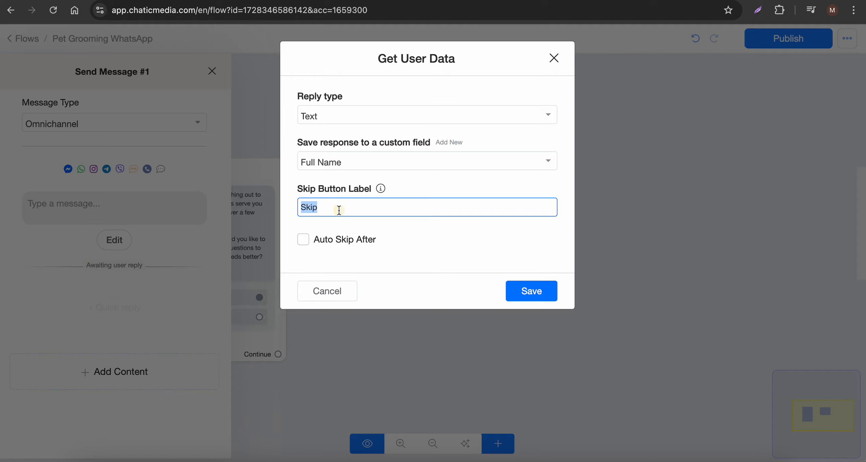
pyautogui.press('BackSpace')
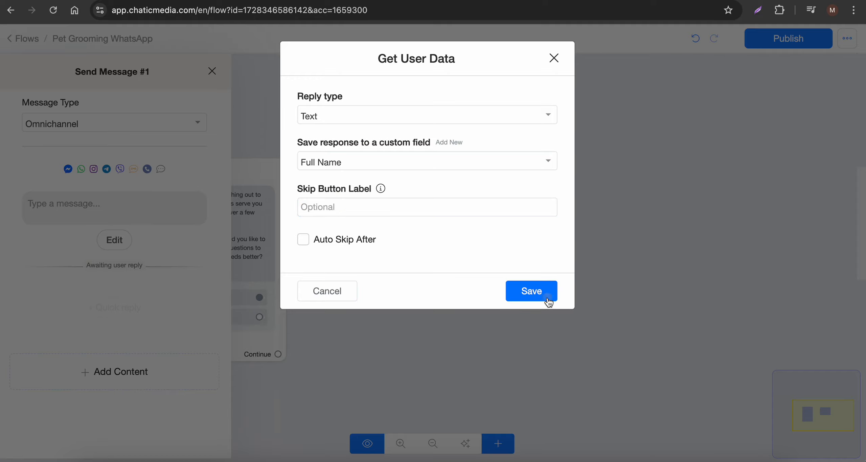
pyautogui.click(541, 294)
# Step: Paste "Can I please have your name?" as the user data prompt in Send Message #1 and close the node's settings
pyautogui.click(119, 208)
pyautogui.hotkey('ctrl', 'v')
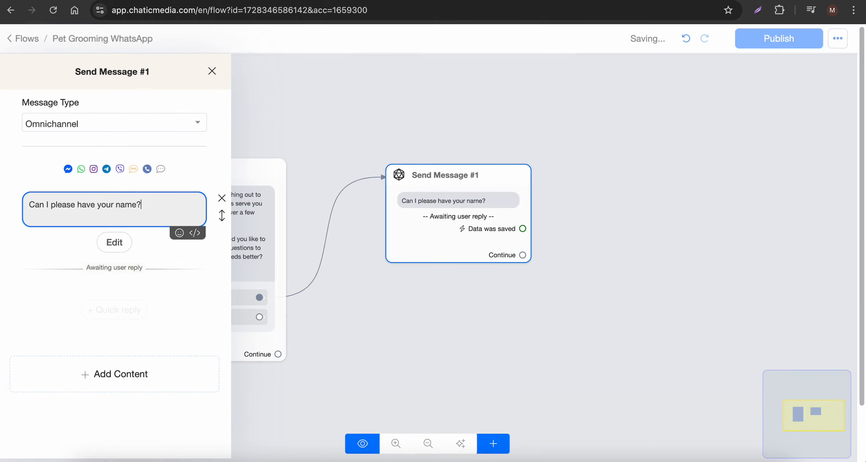
pyautogui.click(432, 269)
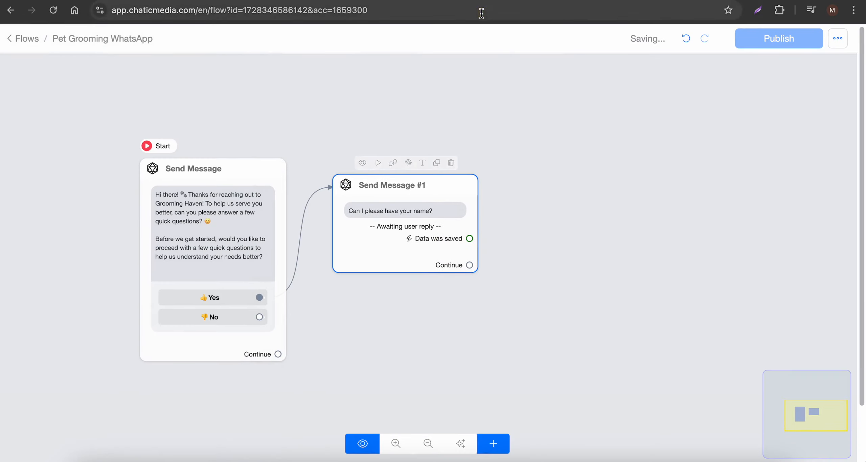
# Step: Switch to the Chatbot Information document in Google Docs and copy the 1️⃣ emoji in front of the name question
pyautogui.click(464, 1)
pyautogui.moveTo(236, 320); pyautogui.dragTo(361, 319)
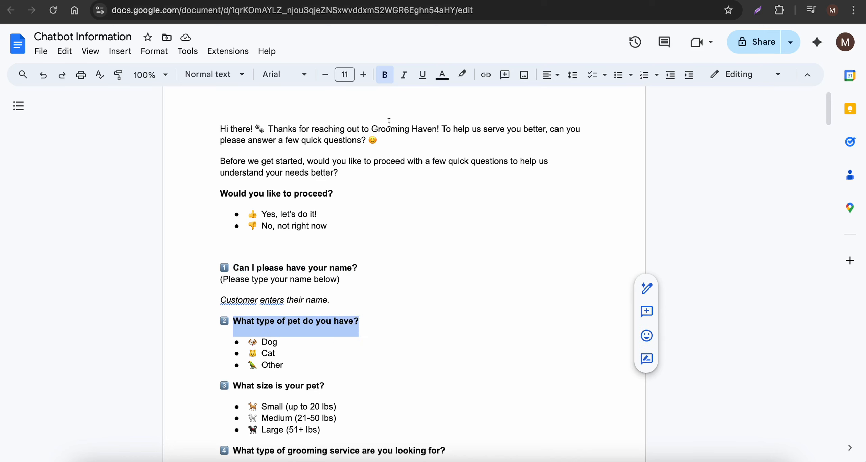
pyautogui.click(224, 267)
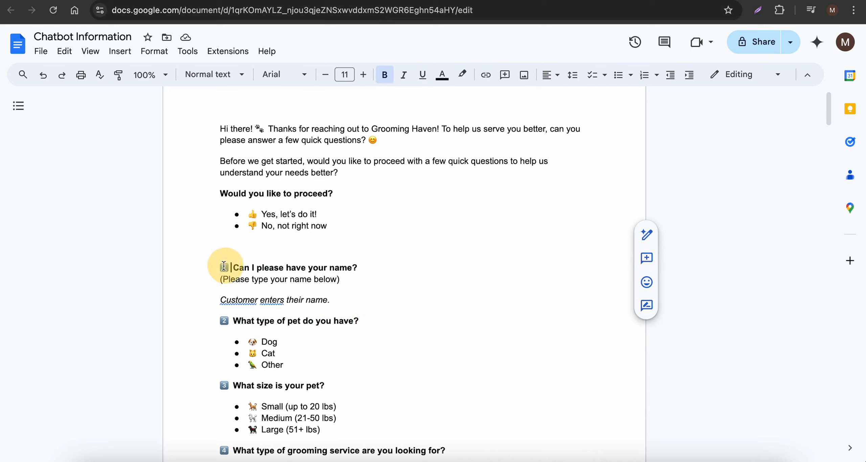
pyautogui.hotkey('shift', 'Left')
pyautogui.press('super+c')
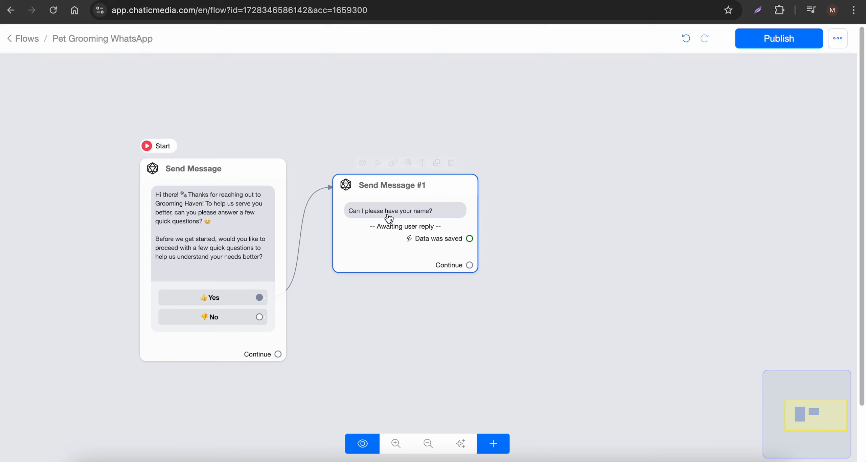
# Step: In the Chatic Media flow, insert the 1️⃣ emoji before the name question in Send Message #1 and close the node's settings
pyautogui.click(389, 220)
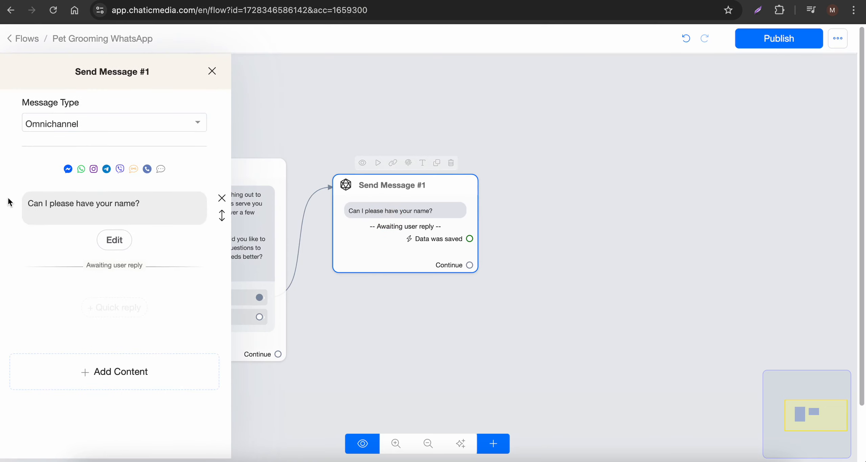
pyautogui.click(29, 205)
pyautogui.press('super+v')
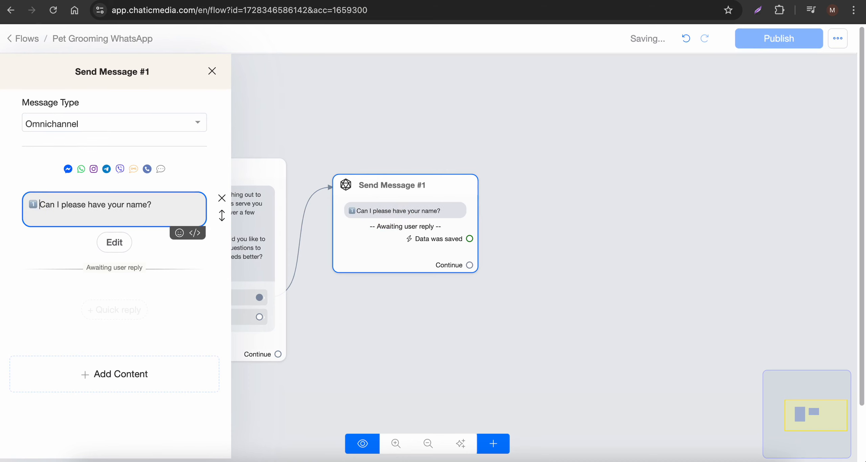
pyautogui.click(600, 208)
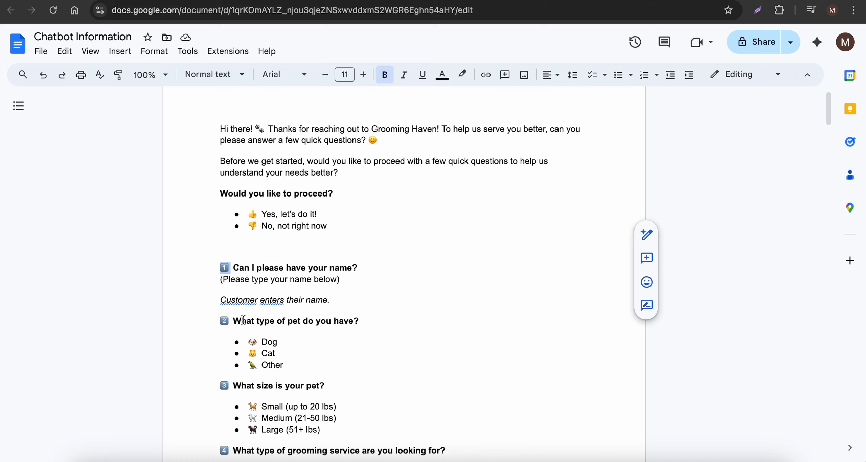
# Step: Copy "2️⃣ What type of pet do you have?" from the Google Docs document and return to the Chatic Media flow
pyautogui.moveTo(221, 320); pyautogui.dragTo(376, 317)
pyautogui.hotkey('ctrl', 'c')
pyautogui.click(399, 0)
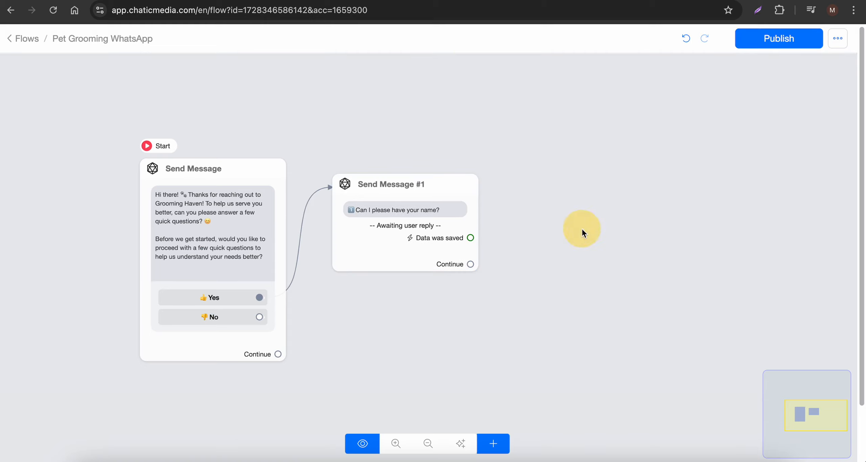
# Step: Connect Send Message #1's "Data was saved" output to a new Send Message node with a Get User Data block asking "2️⃣ What type of pet do you have?"
pyautogui.moveTo(582, 228); pyautogui.dragTo(443, 179)
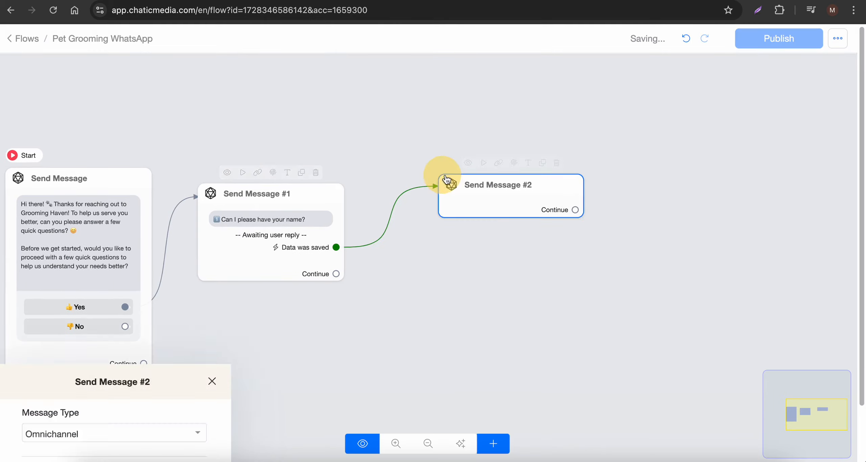
pyautogui.click(93, 294)
pyautogui.click(65, 280)
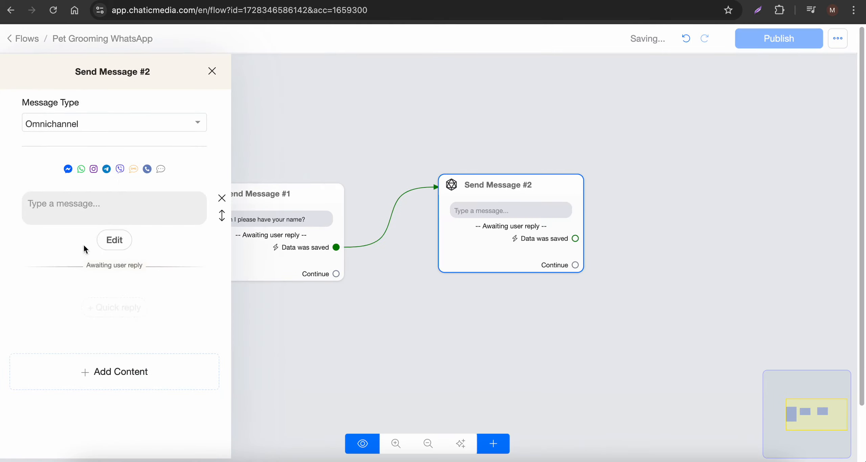
pyautogui.click(71, 207)
pyautogui.hotkey('ctrl', 'v')
# Step: Open the Get User Data settings in Send Message #2 and set the reply type to Multiple choice
pyautogui.click(117, 242)
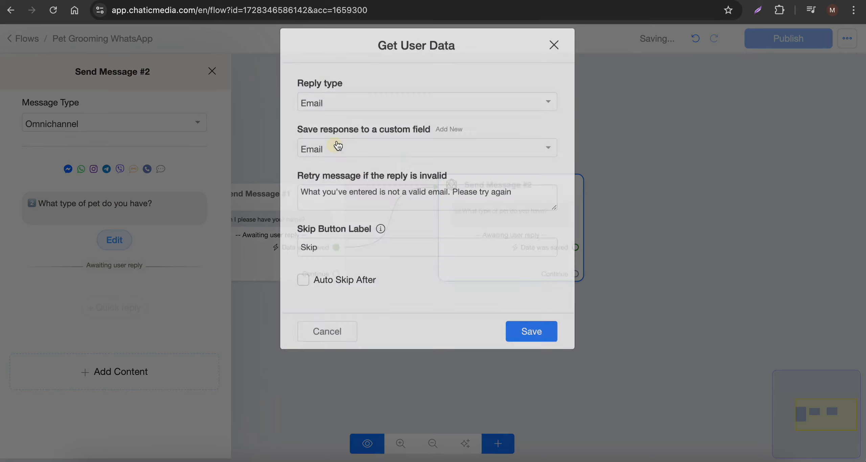
pyautogui.click(335, 116)
pyautogui.click(333, 153)
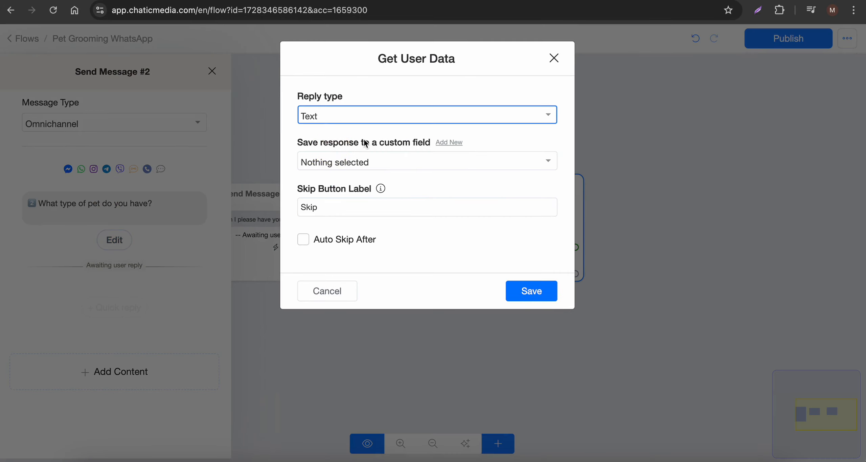
pyautogui.moveTo(324, 143); pyautogui.dragTo(410, 143)
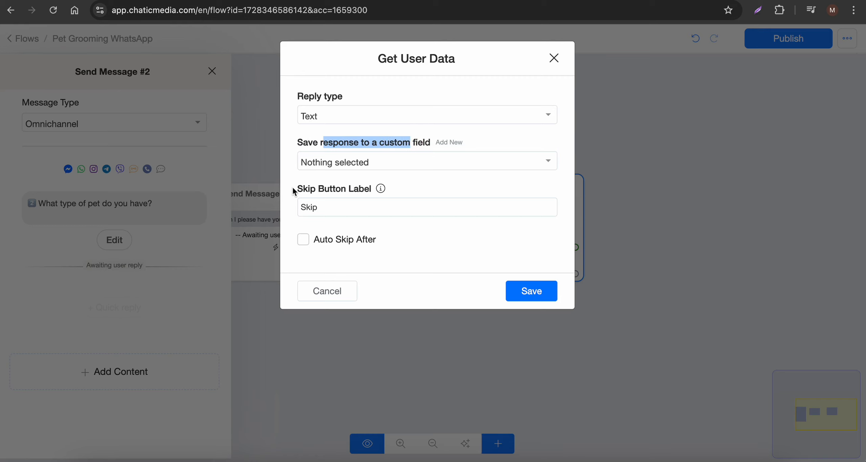
pyautogui.click(365, 116)
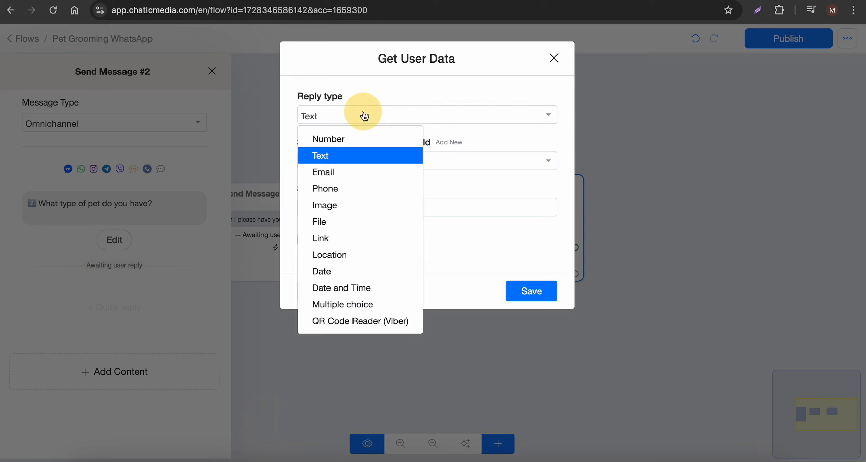
pyautogui.click(354, 311)
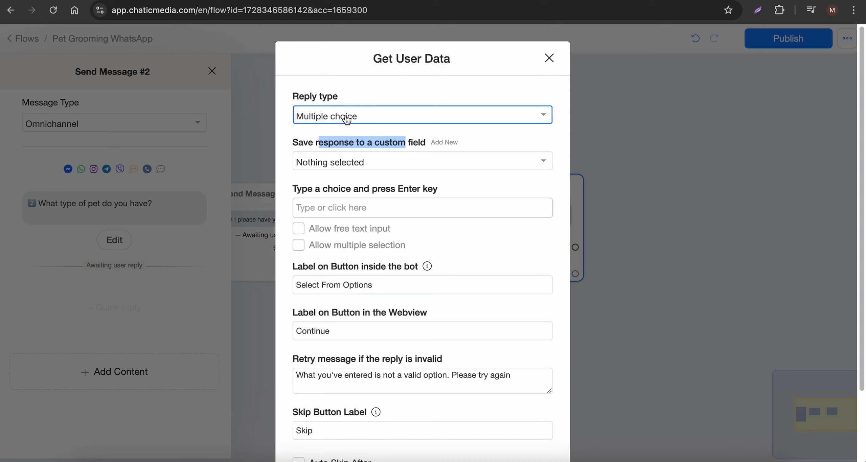
pyautogui.hotkey('ctrl', 'Tab')
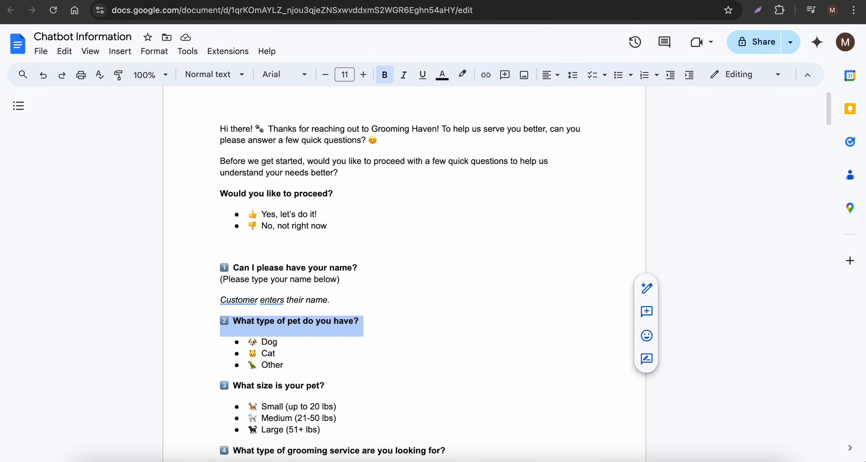
pyautogui.hotkey('ctrl', 'shift', 'Tab')
# Step: Create a new custom field named pet_type to store the pet type answer
pyautogui.click(447, 143)
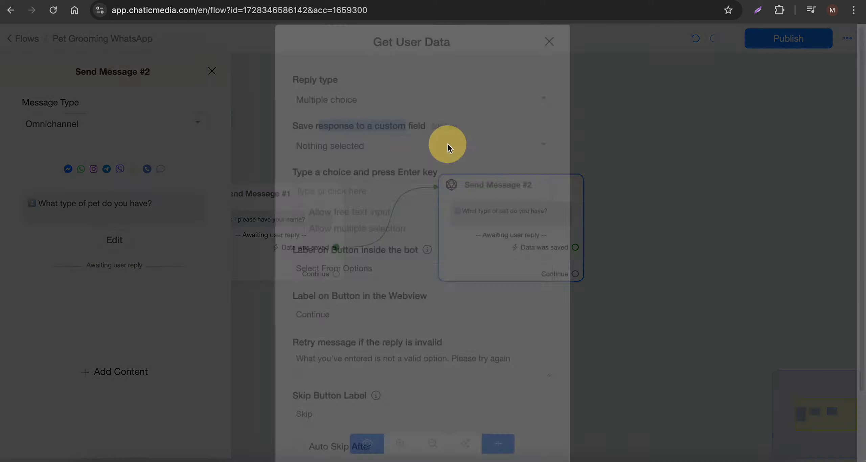
pyautogui.click(337, 125)
pyautogui.write('p')
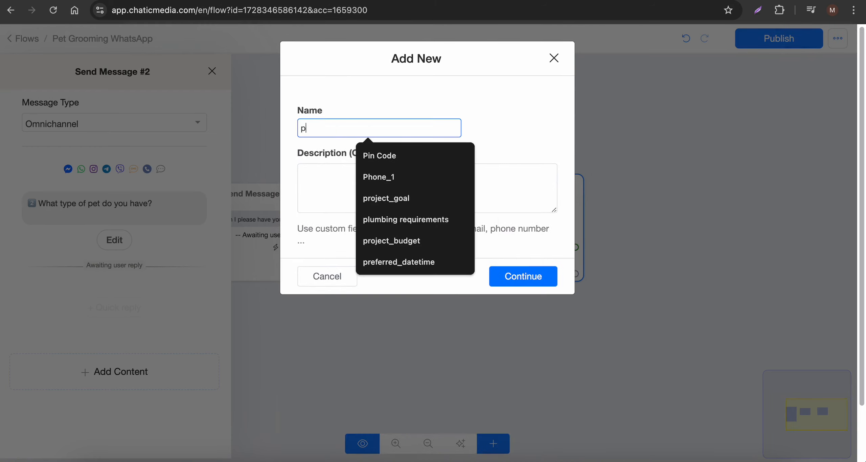
pyautogui.write('et_type')
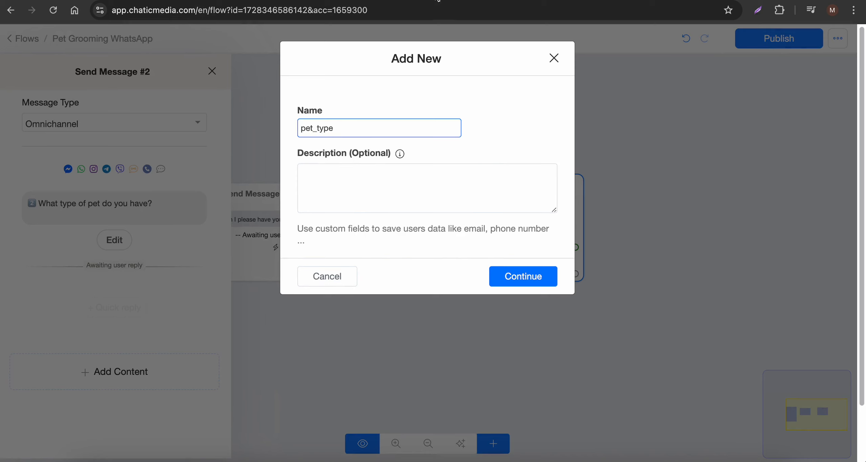
pyautogui.click(437, 1)
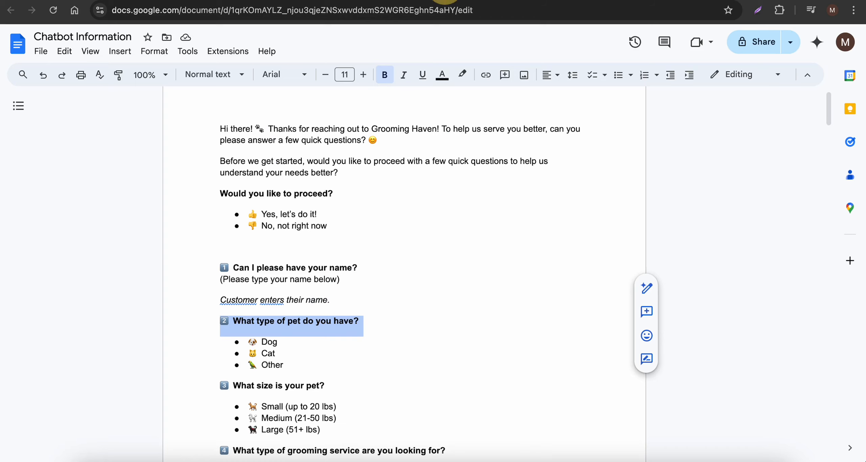
pyautogui.click(365, 1)
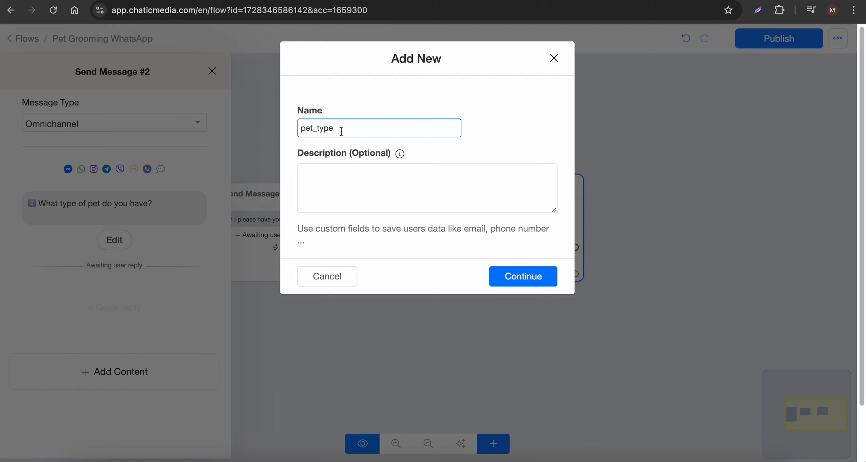
pyautogui.click(520, 281)
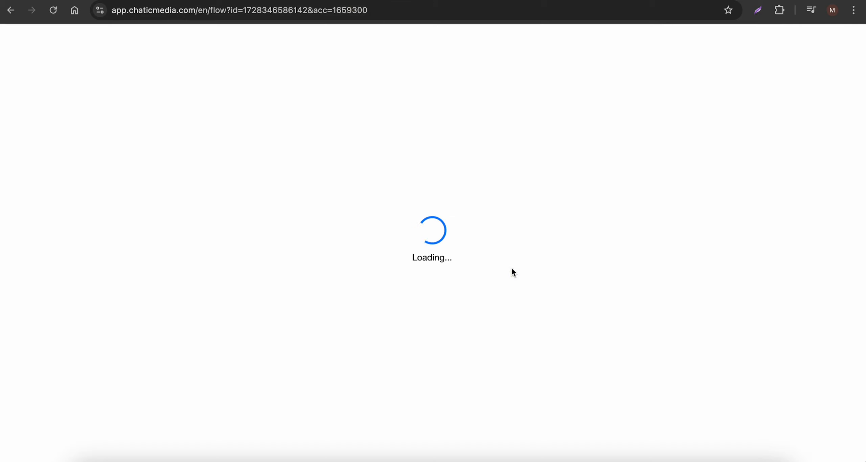
# Step: Copy the Dog option with its emoji from the Google Docs document and add it as a choice in the Chatic Media Get User Data settings
pyautogui.click(455, 1)
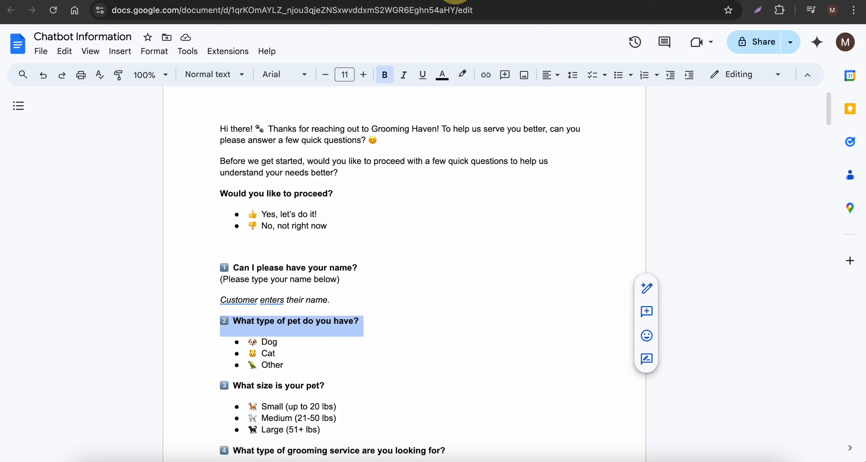
pyautogui.moveTo(279, 341); pyautogui.dragTo(249, 342)
pyautogui.press('super+c')
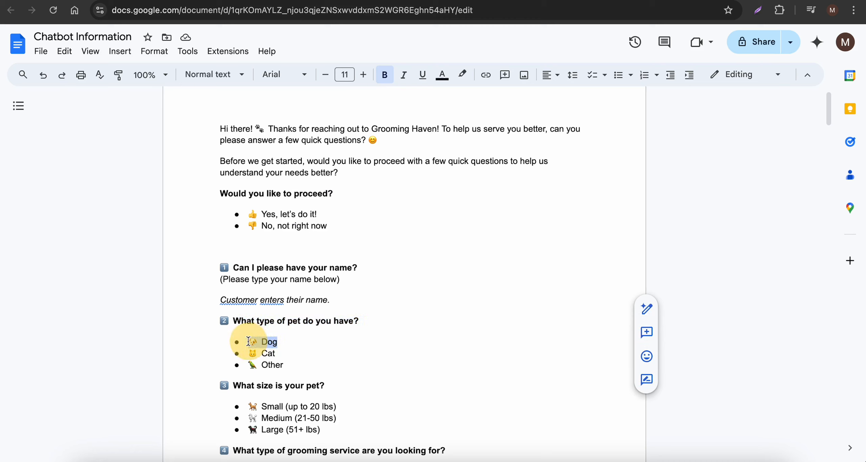
pyautogui.click(384, 1)
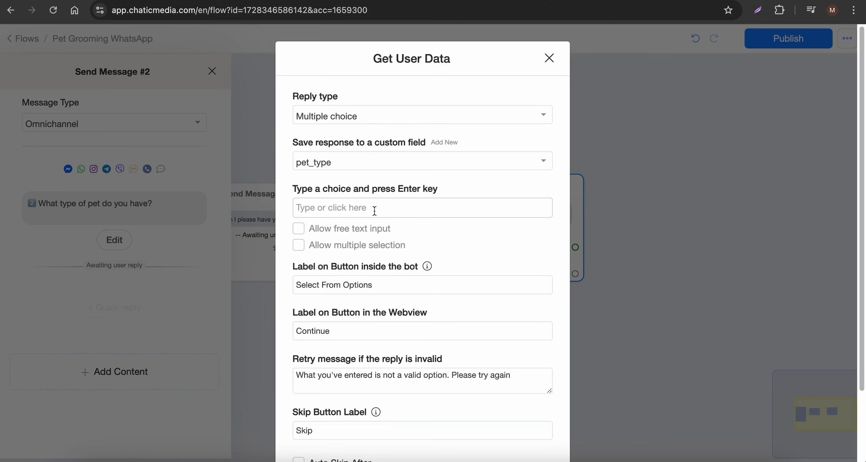
pyautogui.click(375, 210)
pyautogui.press('super+v')
# Step: Copy the Cat and Other options with their emojis from the Google Docs document and add each as a choice for the pet type question
pyautogui.click(455, 1)
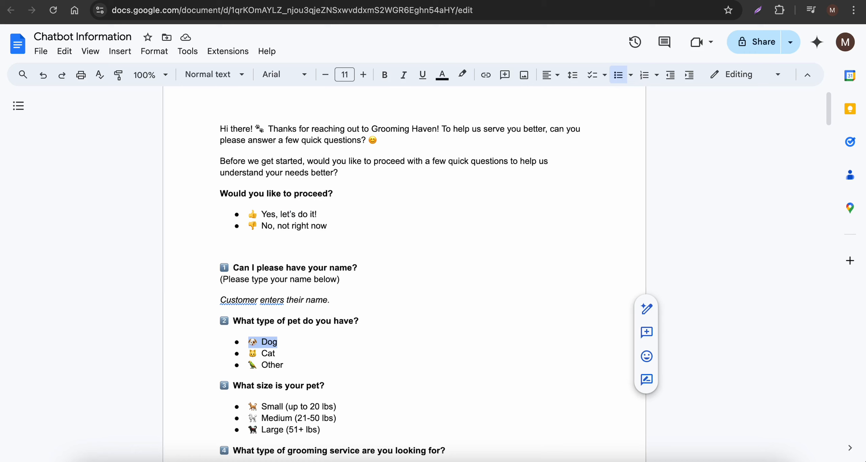
pyautogui.moveTo(276, 353); pyautogui.dragTo(249, 352)
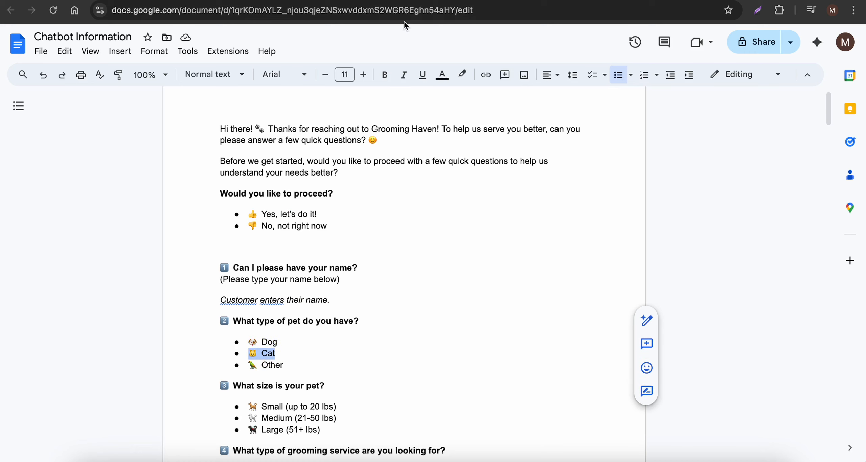
pyautogui.click(384, 1)
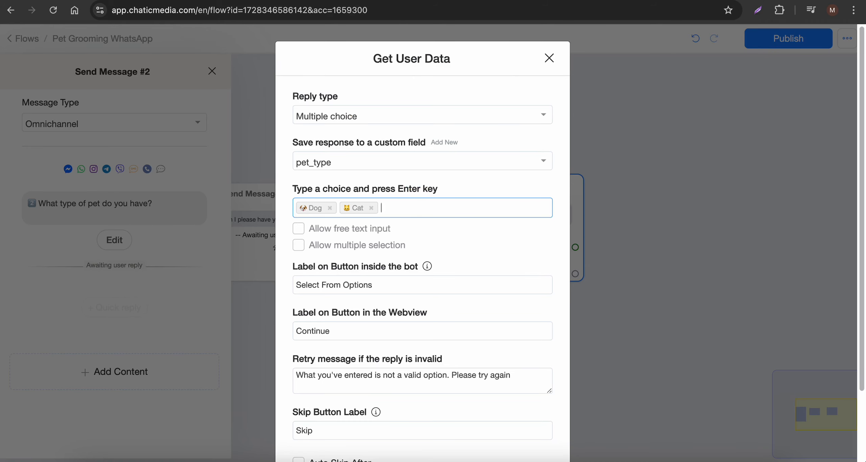
pyautogui.click(455, 1)
pyautogui.moveTo(287, 367); pyautogui.dragTo(248, 365)
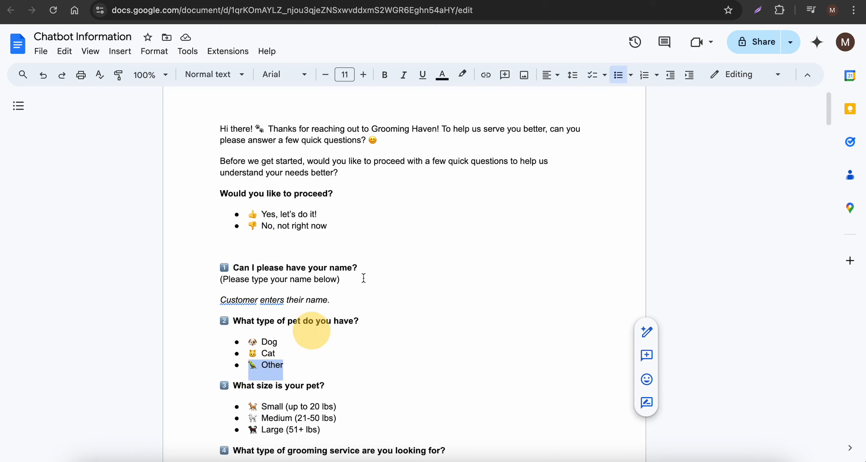
pyautogui.hotkey('ctrl', 'c')
pyautogui.click(384, 1)
pyautogui.hotkey('ctrl', 'v')
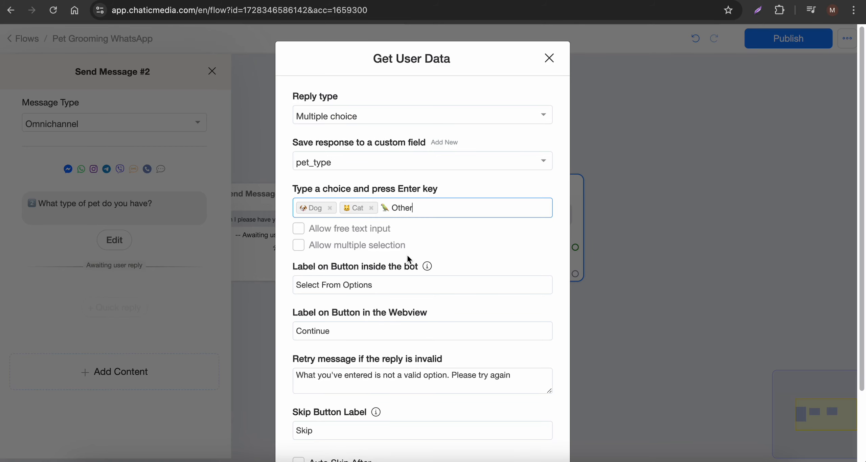
pyautogui.press('Return')
# Step: Clear the Skip Button Label and save the pet type question's Get User Data settings
pyautogui.scroll(-3, 355, 315)
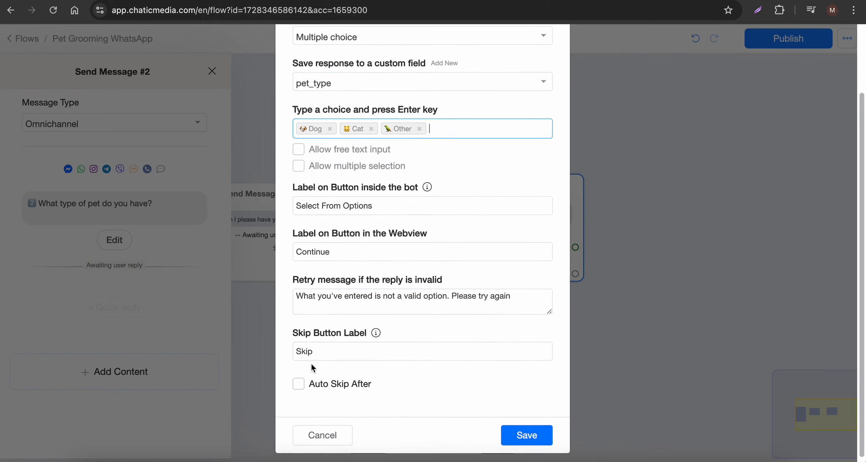
pyautogui.moveTo(310, 352); pyautogui.dragTo(229, 344)
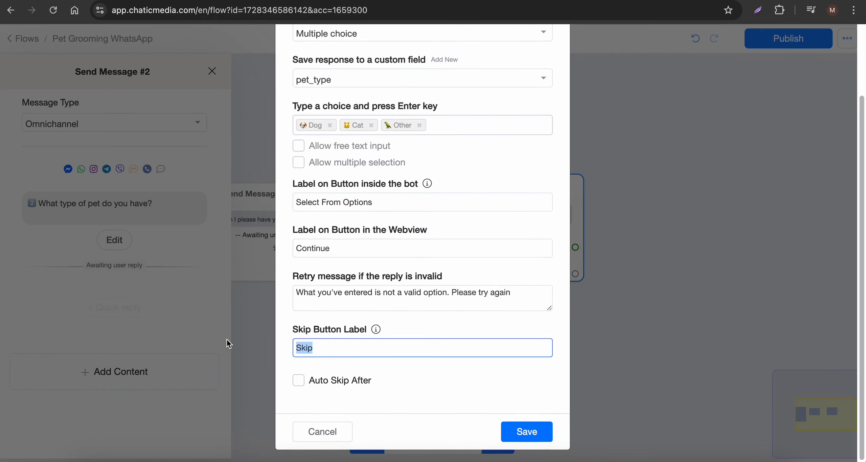
pyautogui.click(539, 439)
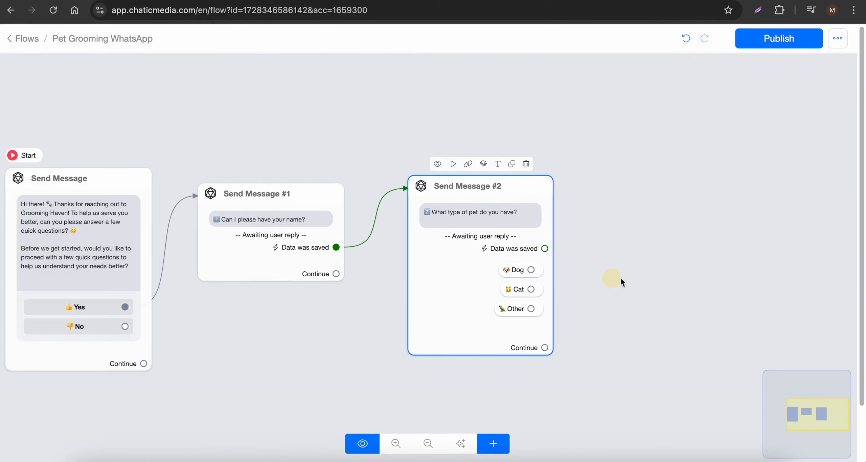
# Step: Try connecting the Dog and Cat choices to separate new Send Message nodes, and delete both nodes
pyautogui.moveTo(620, 277); pyautogui.dragTo(416, 252)
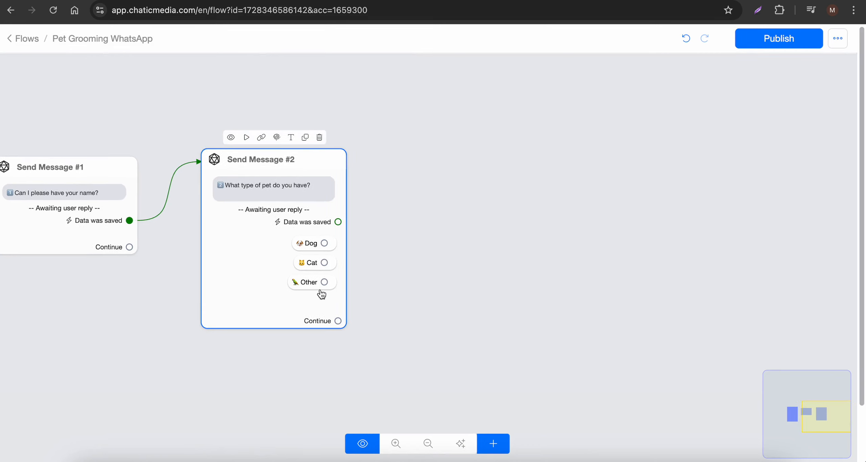
pyautogui.scroll(2, 318, 245)
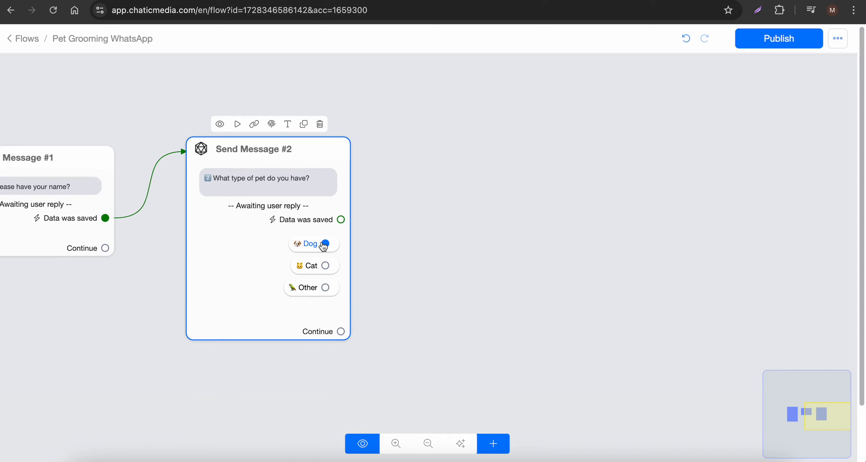
pyautogui.moveTo(325, 244); pyautogui.dragTo(474, 135)
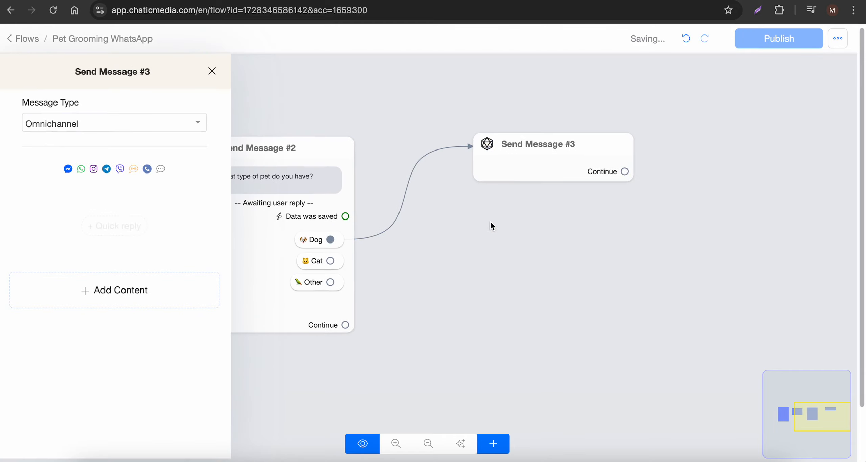
pyautogui.click(490, 222)
pyautogui.moveTo(330, 261); pyautogui.dragTo(521, 303)
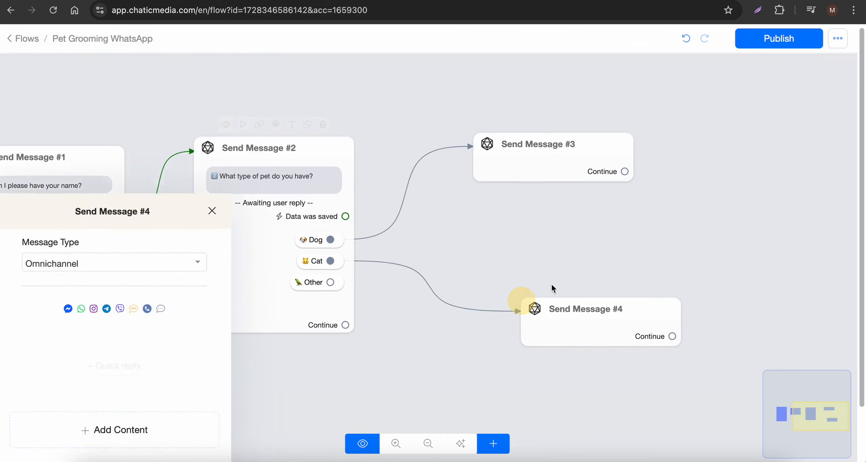
pyautogui.click(393, 349)
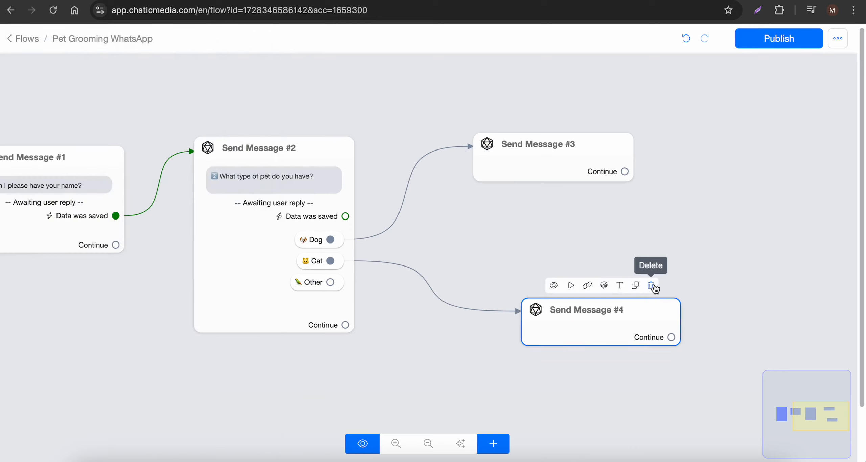
pyautogui.click(653, 287)
pyautogui.click(603, 121)
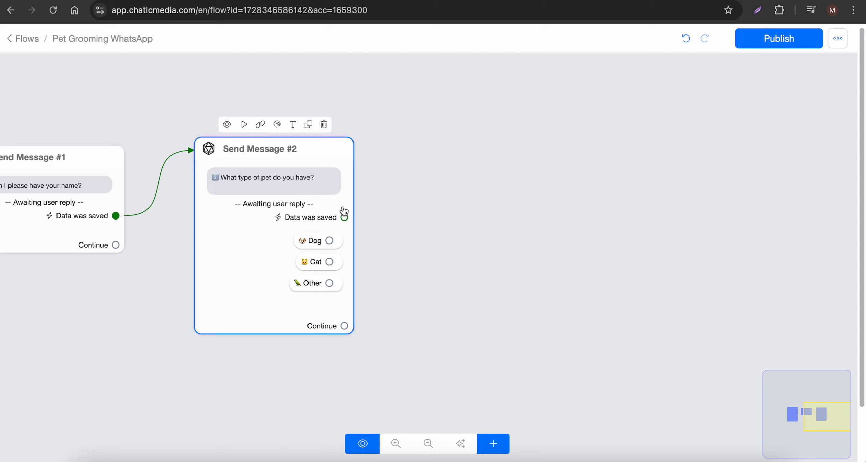
# Step: Connect Send Message #2's "Data was saved" output to a new Send Message node
pyautogui.scroll(1, 345, 221)
pyautogui.moveTo(345, 218); pyautogui.dragTo(483, 138)
pyautogui.click(429, 281)
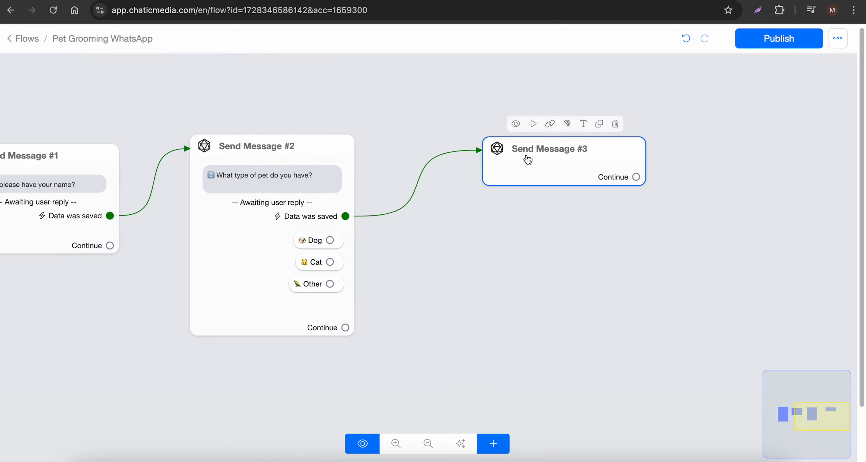
# Step: Copy "3️⃣ What size is your pet?" from the Google Docs document and return to the Chatic Media flow
pyautogui.click(416, 1)
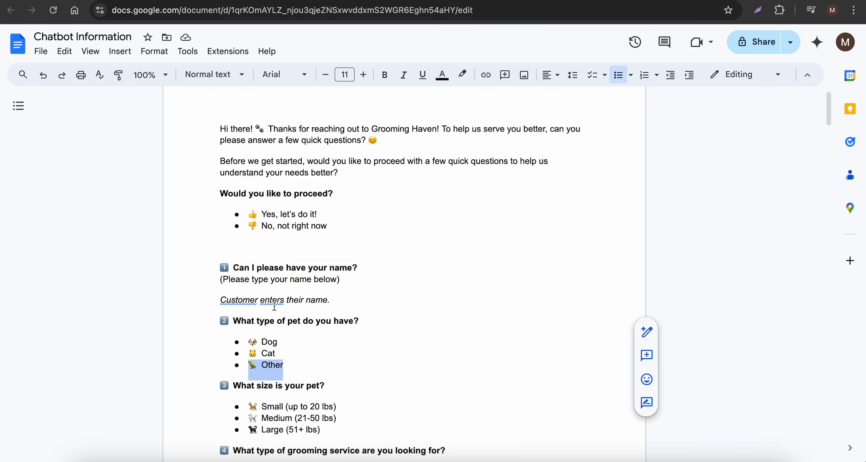
pyautogui.scroll(-3, 274, 307)
pyautogui.moveTo(220, 300); pyautogui.dragTo(326, 299)
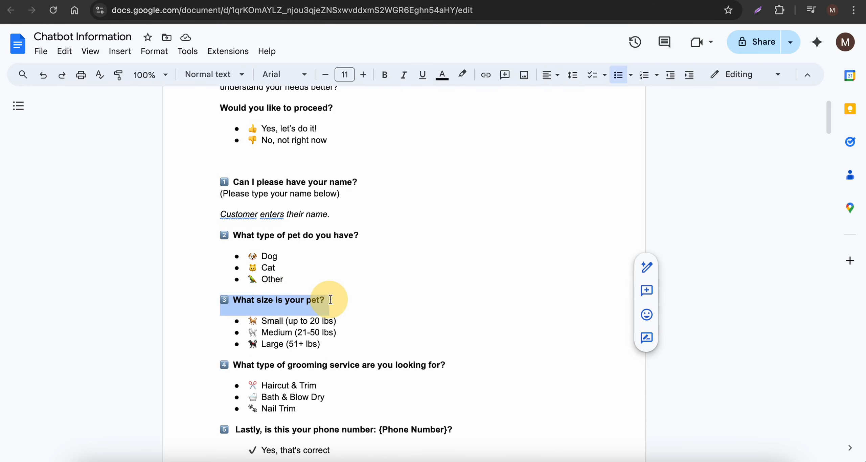
pyautogui.click(453, 1)
# Step: Open Send Message #3 in the Chatic Media flow and add a Get User Data block to it
pyautogui.click(596, 181)
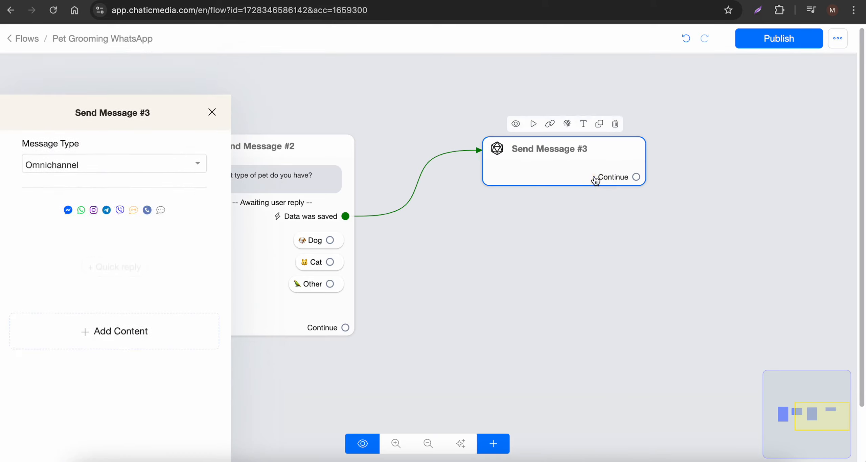
pyautogui.click(200, 286)
pyautogui.click(57, 270)
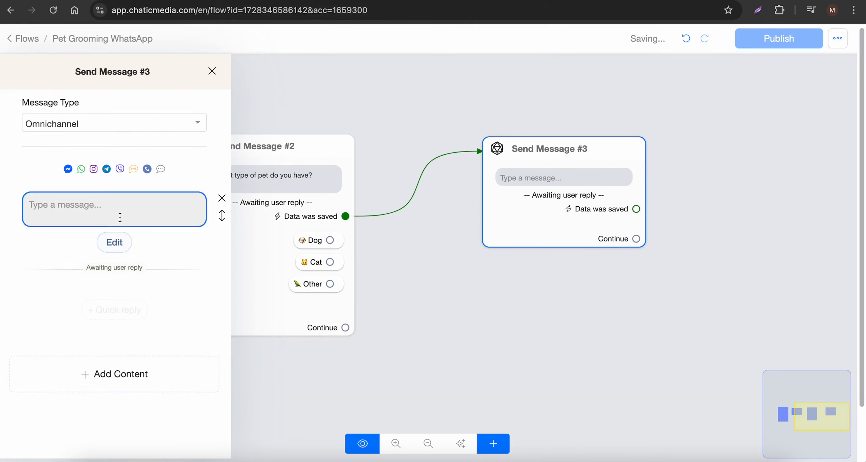
# Step: Set Send Message #3's reply type to Multiple choice and save its response to a new custom field named pet_size
pyautogui.click(116, 238)
pyautogui.click(356, 116)
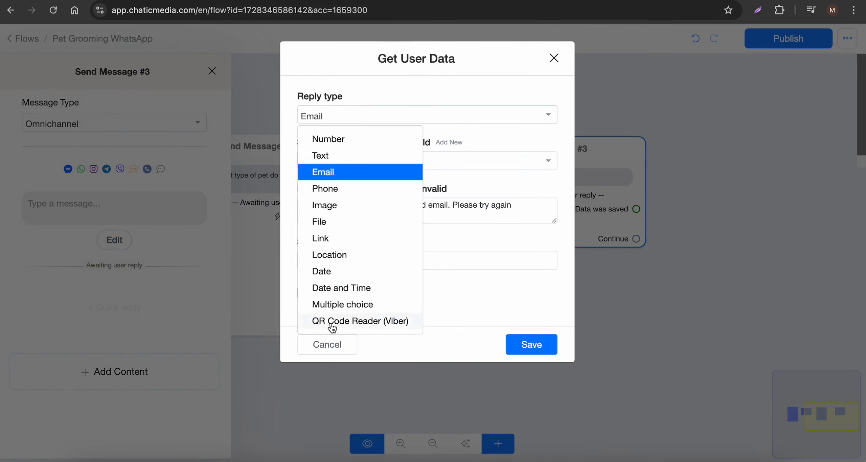
pyautogui.click(338, 305)
pyautogui.click(443, 143)
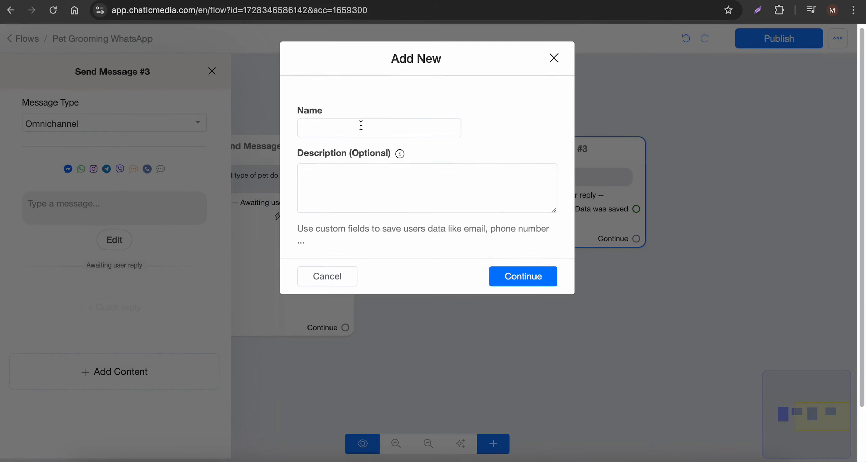
pyautogui.click(360, 124)
pyautogui.write('siz')
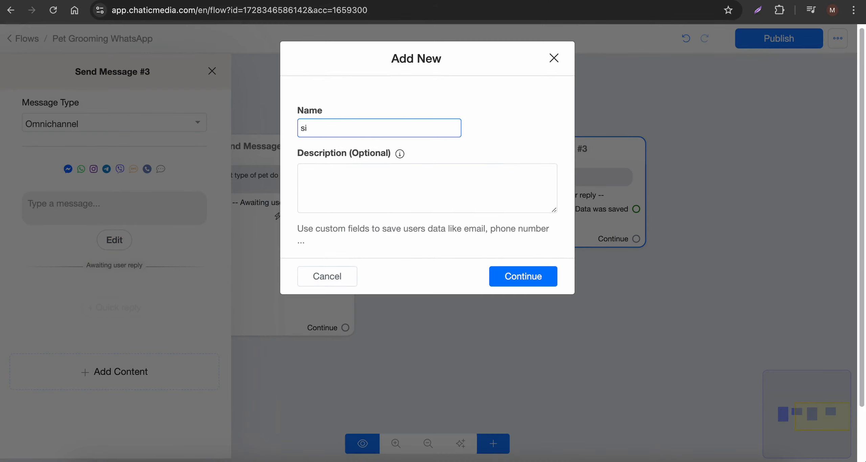
pyautogui.write('pet_size')
pyautogui.click(512, 271)
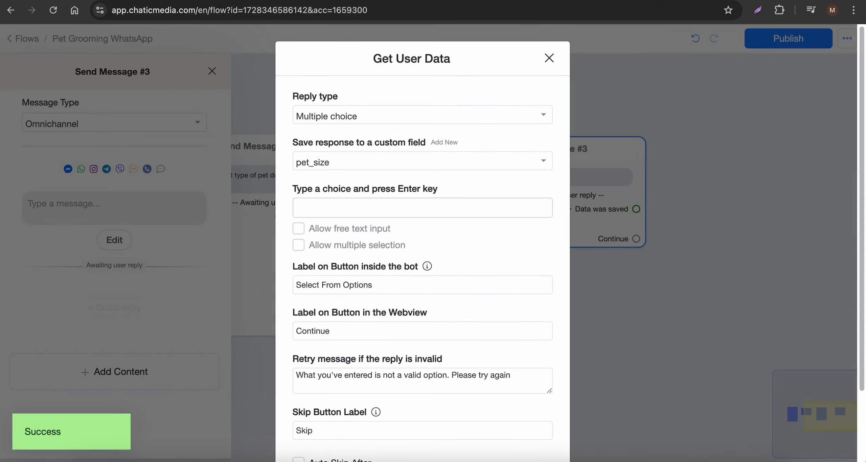
# Step: Copy "🐕 Small (up to 20 lbs)" from the Google Docs document and add it as a choice for the pet_size question
pyautogui.hotkey('ctrl', 'Tab')
pyautogui.moveTo(336, 321); pyautogui.dragTo(256, 321)
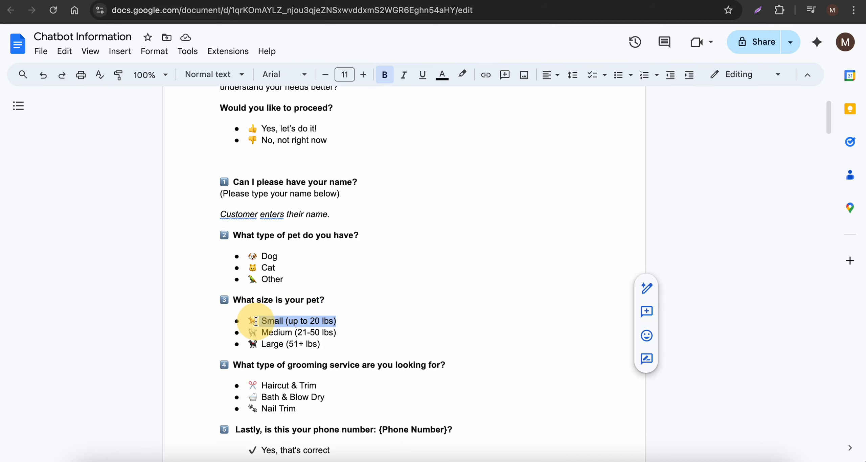
pyautogui.hotkey('ctrl', 'Tab')
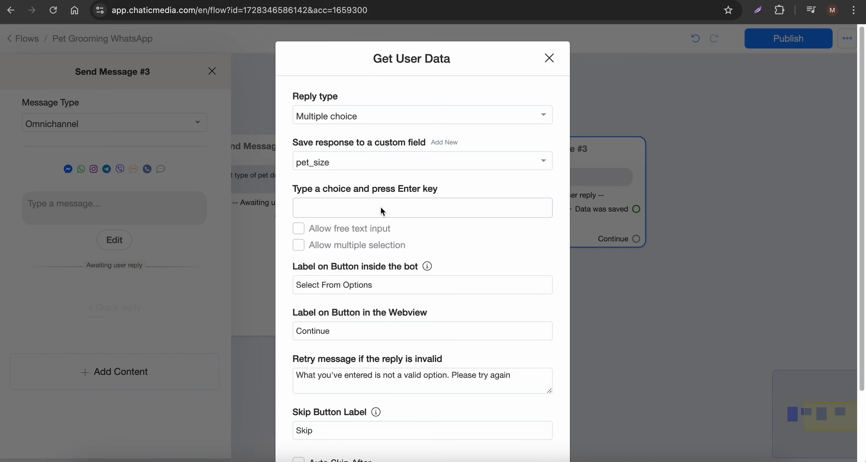
pyautogui.click(377, 208)
pyautogui.press('Return')
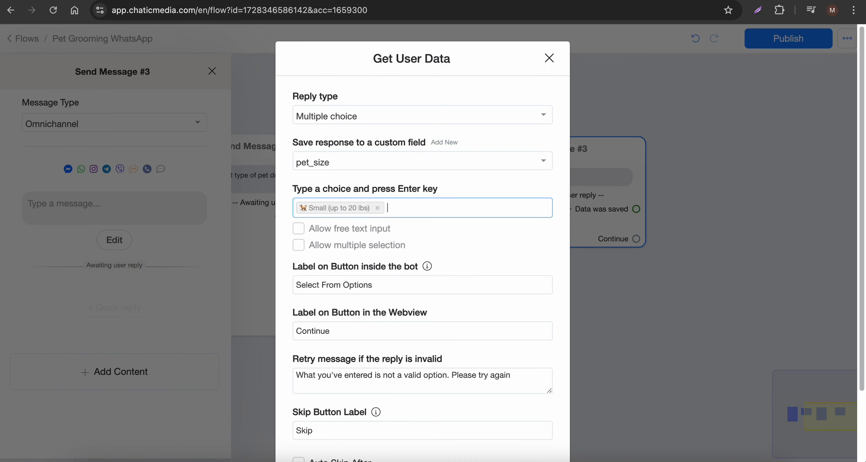
# Step: Copy the "Medium (21-50 lbs)" option with its emoji from the document and add it as the second pet size choice
pyautogui.hotkey('ctrl', 'Tab')
pyautogui.moveTo(342, 332); pyautogui.dragTo(237, 333)
pyautogui.hotkey('ctrl', 'c')
pyautogui.hotkey('ctrl', 'Tab')
pyautogui.hotkey('ctrl', 'v')
pyautogui.press('Return')
# Step: Copy the "Large (51+ lbs)" option with its emoji from the document and add it as the third pet size choice
pyautogui.click(469, 1)
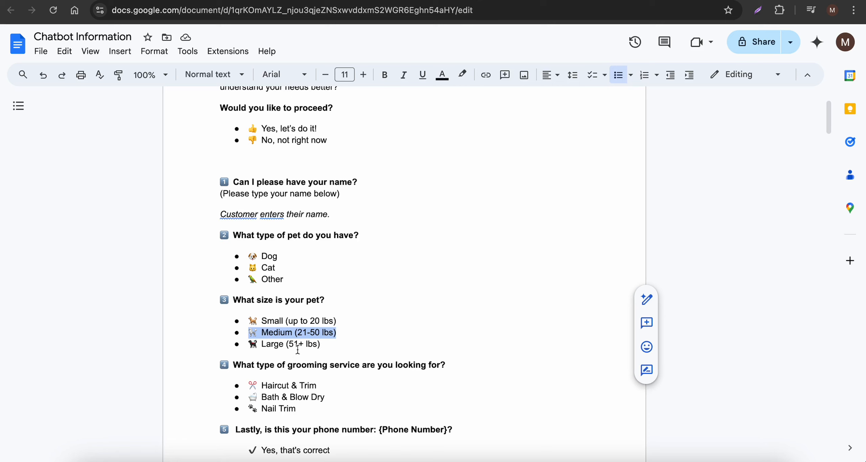
pyautogui.moveTo(332, 345); pyautogui.dragTo(249, 344)
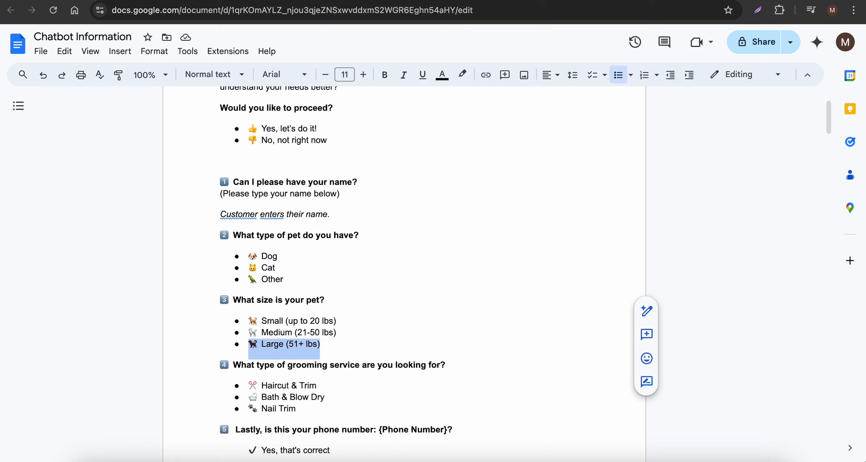
pyautogui.click(399, 1)
pyautogui.write('Large (51+ lbs)')
pyautogui.press('Return')
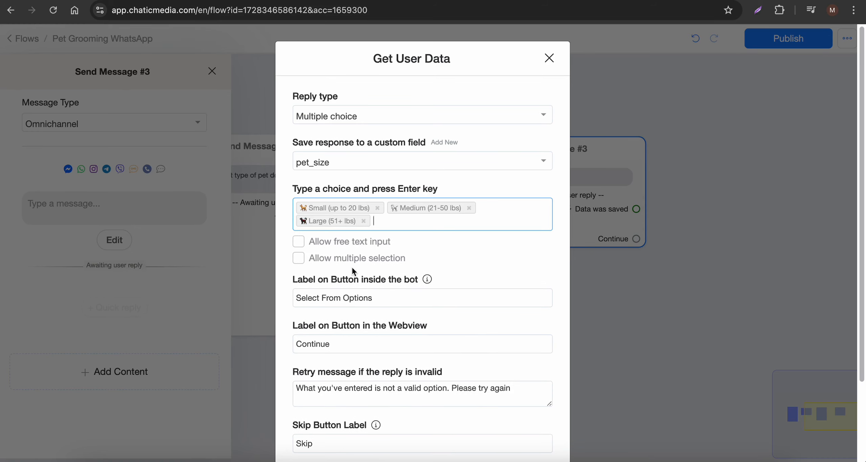
# Step: Clear the Skip Button Label and save the pet size question's Get User Data settings
pyautogui.scroll(-2, 332, 373)
pyautogui.moveTo(330, 402); pyautogui.dragTo(261, 392)
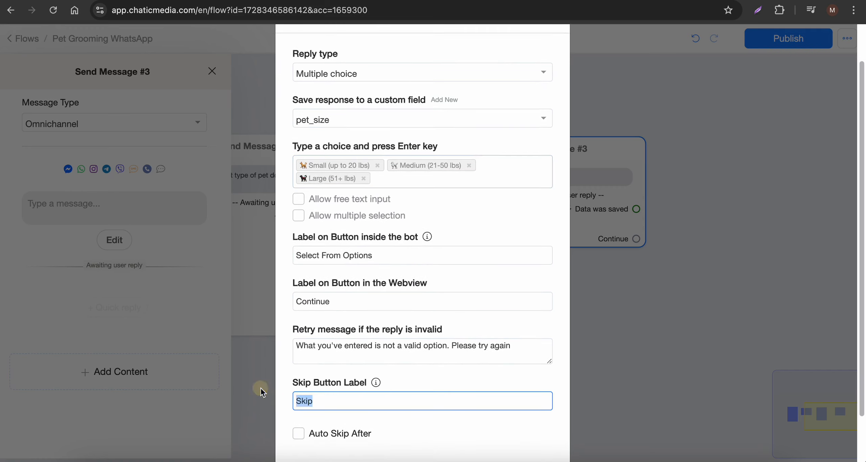
pyautogui.scroll(-3, 389, 369)
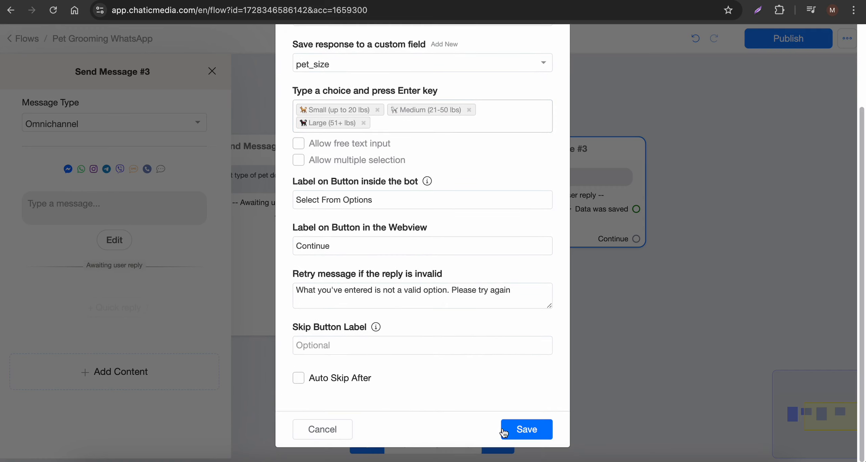
pyautogui.click(520, 430)
# Step: Copy "4️⃣ What type of grooming service are you looking for?" from the Google Docs document and return to the Chatic Media flow
pyautogui.scroll(-5, 342, 363)
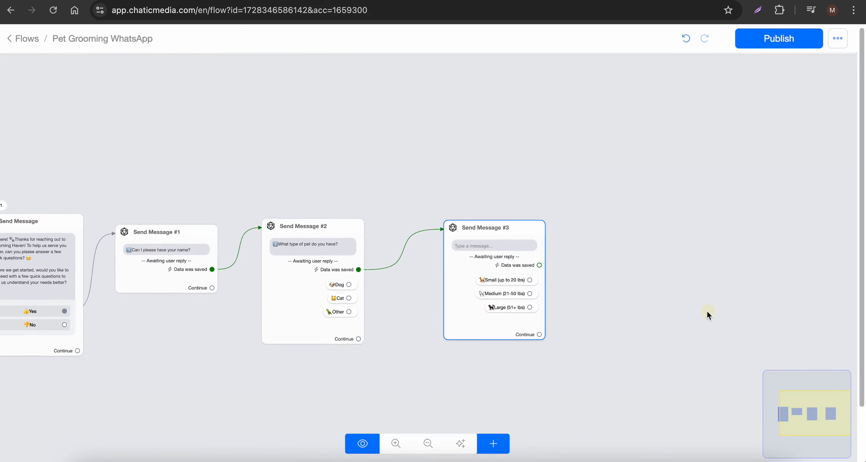
pyautogui.moveTo(643, 284); pyautogui.dragTo(466, 279)
pyautogui.click(469, 1)
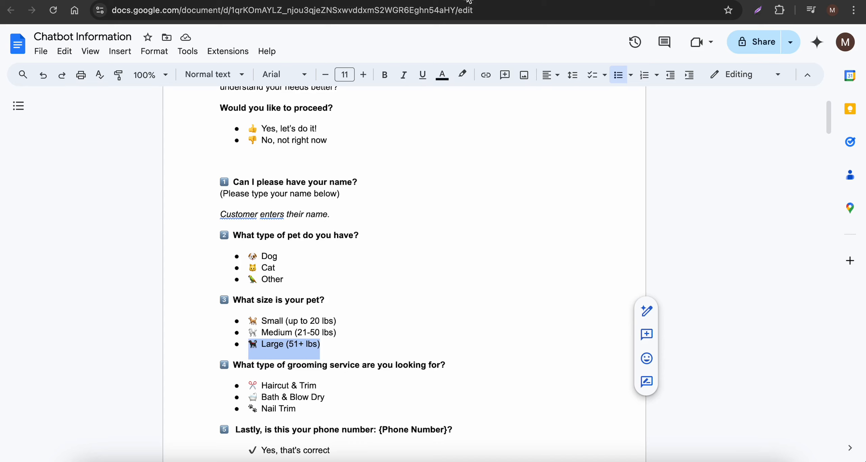
pyautogui.scroll(-2, 285, 330)
pyautogui.moveTo(215, 301); pyautogui.dragTo(456, 299)
pyautogui.hotkey('ctrl', 'c')
pyautogui.click(377, 1)
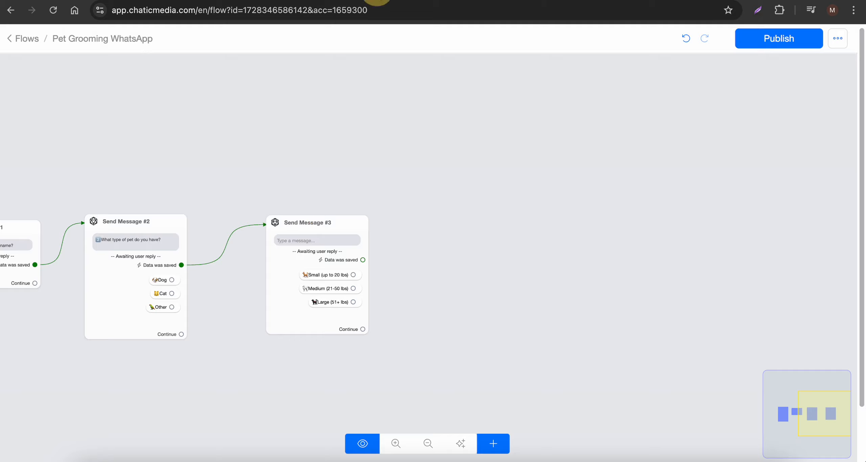
# Step: Connect Send Message #3's "Data was saved" output to a new Send Message node and add a Get User Data block there
pyautogui.scroll(2, 320, 256)
pyautogui.click(354, 269)
pyautogui.moveTo(378, 269); pyautogui.dragTo(458, 207)
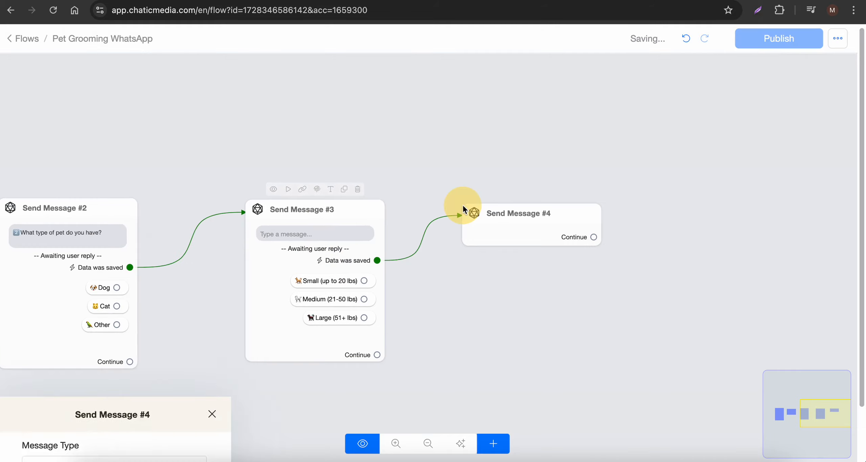
pyautogui.click(123, 281)
pyautogui.click(77, 278)
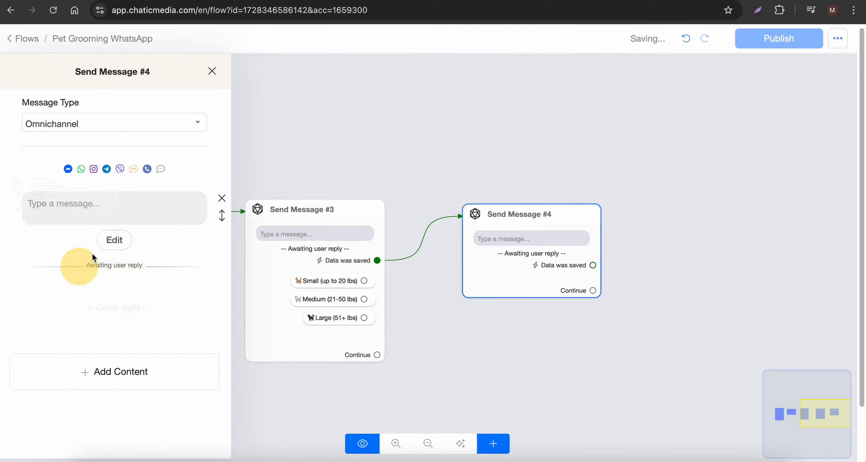
# Step: Choose Multiple choice as Send Message #4's reply type and create a custom field named pet_service for the response
pyautogui.click(115, 240)
pyautogui.click(367, 116)
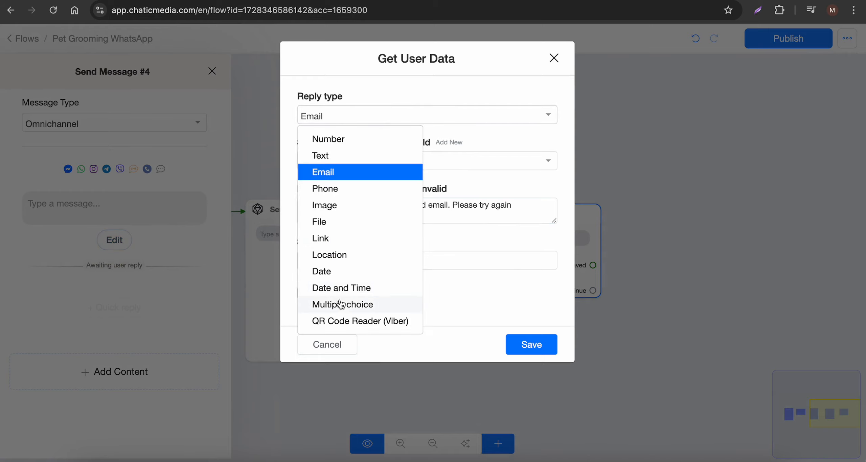
pyautogui.click(341, 304)
pyautogui.click(444, 143)
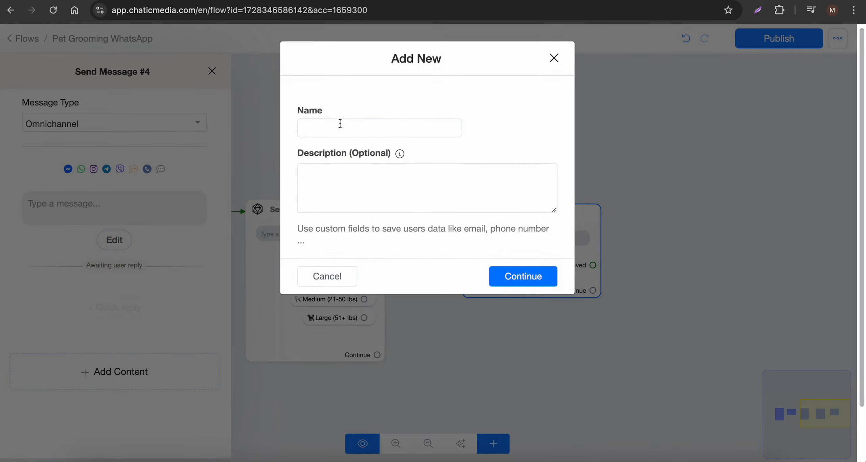
pyautogui.click(340, 128)
pyautogui.write('pet_service')
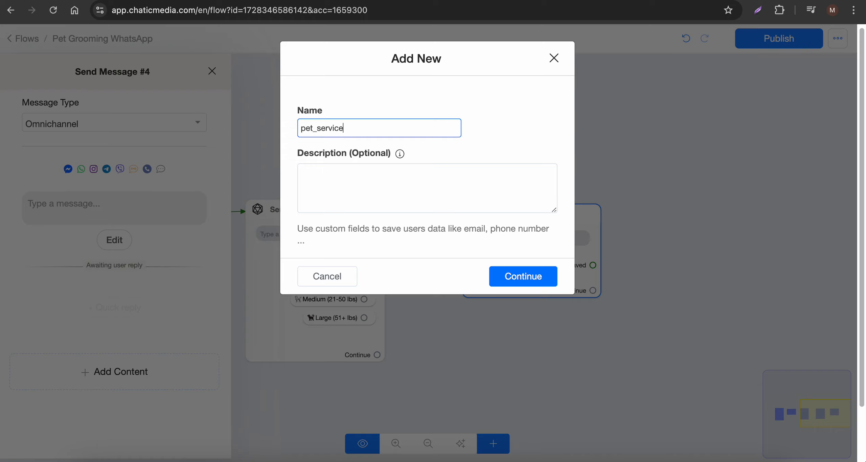
pyautogui.click(528, 282)
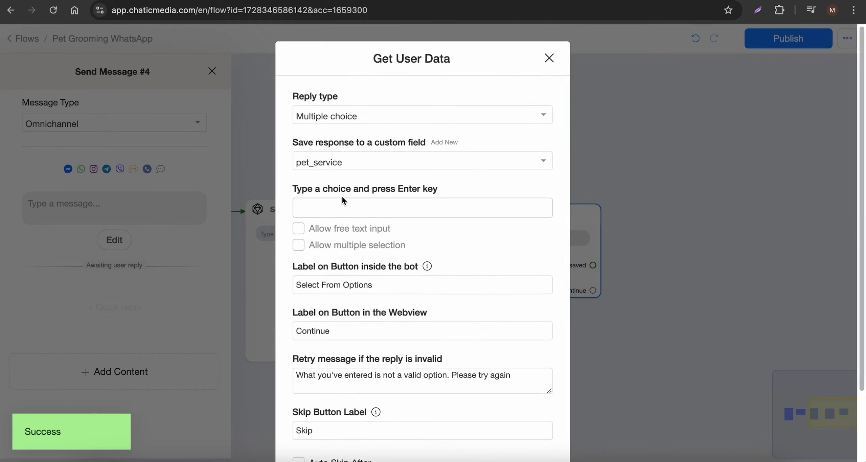
pyautogui.click(341, 206)
pyautogui.hotkey('ctrl', 'v')
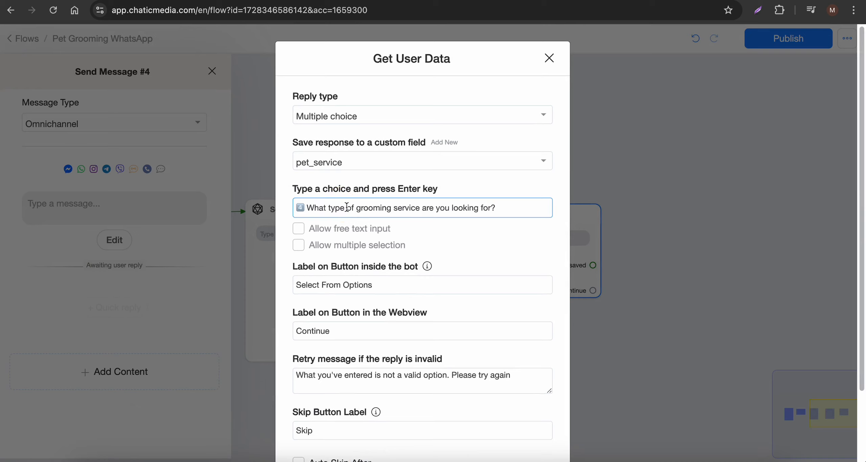
pyautogui.hotkey('ctrl', 'a')
pyautogui.hotkey('ctrl', 'c')
pyautogui.press('BackSpace')
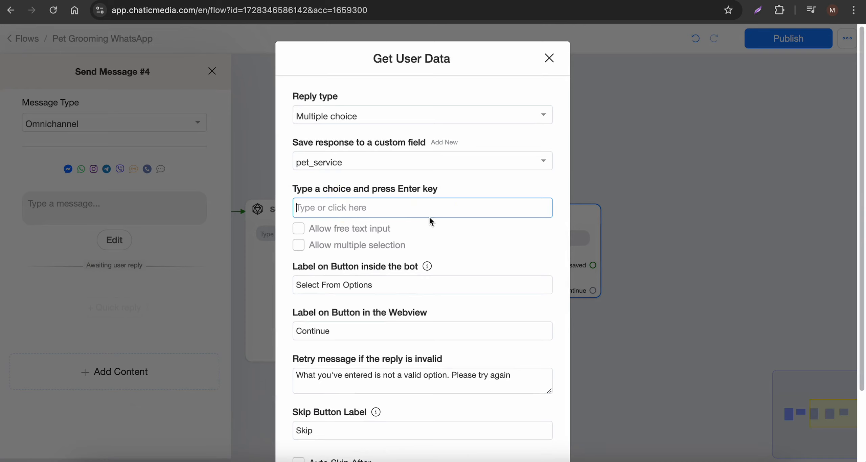
pyautogui.scroll(-3, 429, 335)
pyautogui.click(518, 430)
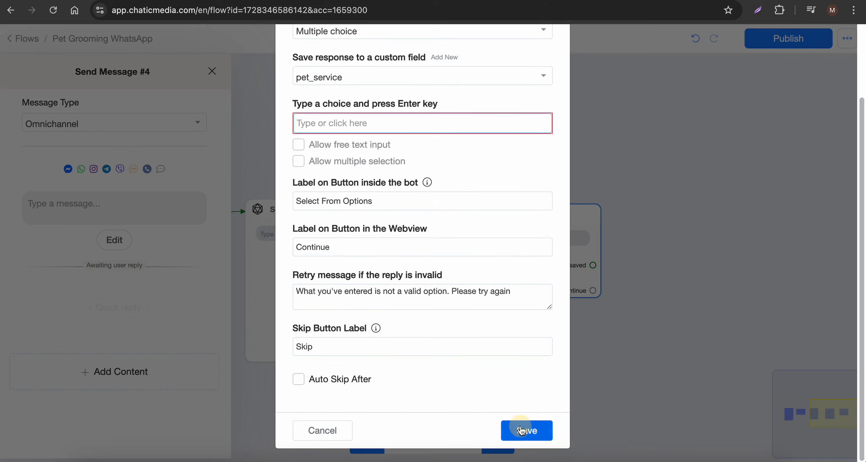
pyautogui.click(322, 430)
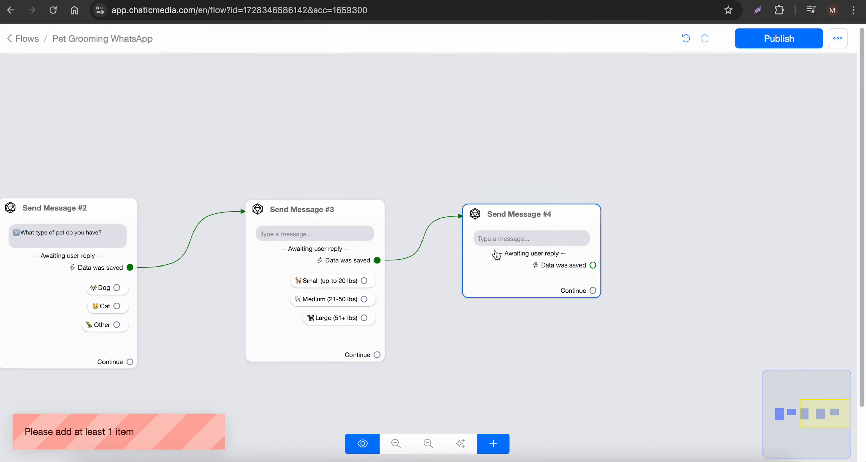
# Step: Enter "4️⃣ What type of grooming service are you looking for?" as the message text of Send Message #4
pyautogui.click(513, 254)
pyautogui.click(120, 214)
pyautogui.hotkey('ctrl', 'v')
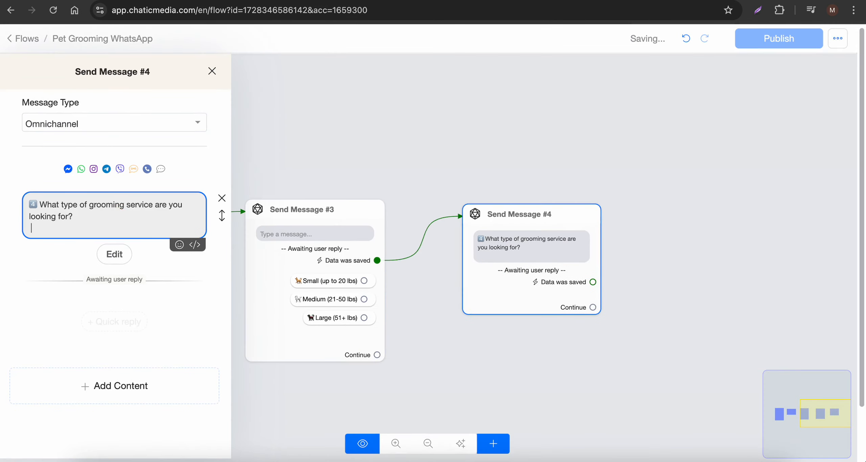
pyautogui.click(115, 252)
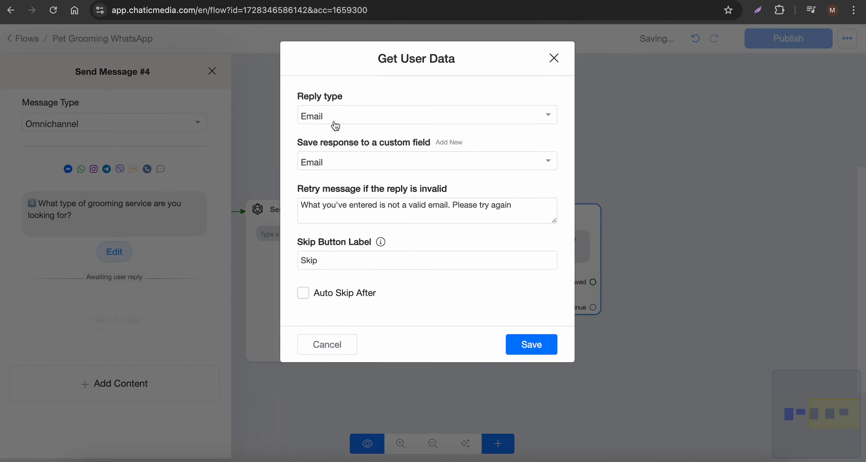
pyautogui.click(335, 118)
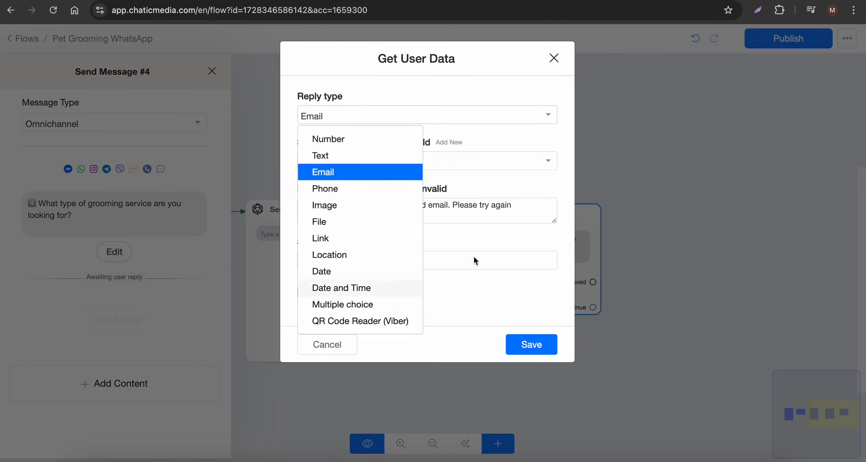
pyautogui.click(771, 211)
pyautogui.click(327, 345)
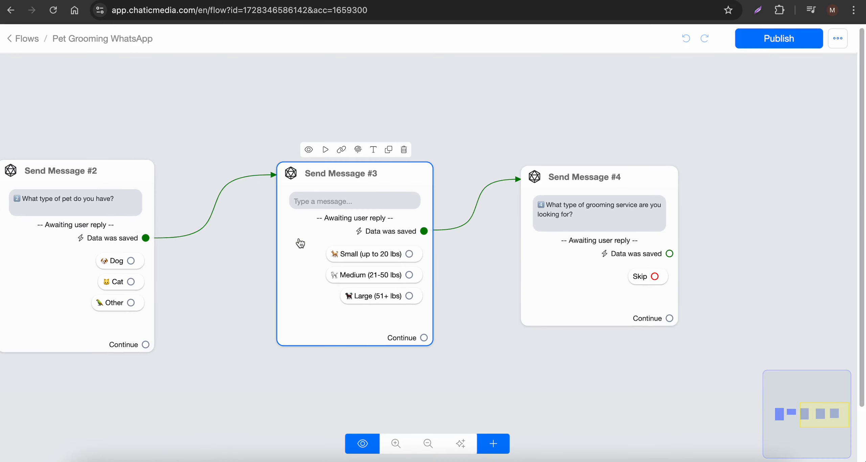
# Step: Copy "3️⃣ What size is your pet?" from the Google Docs document for Send Message #3 and return to the Chatic Media flow
pyautogui.click(359, 219)
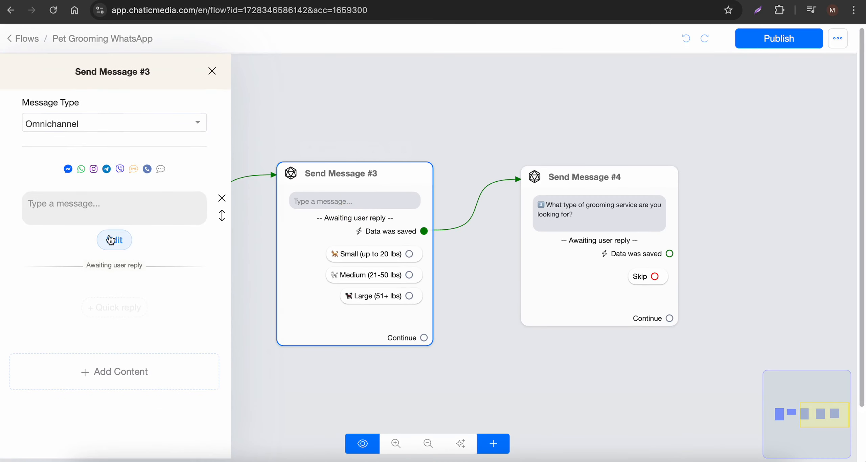
pyautogui.click(286, 286)
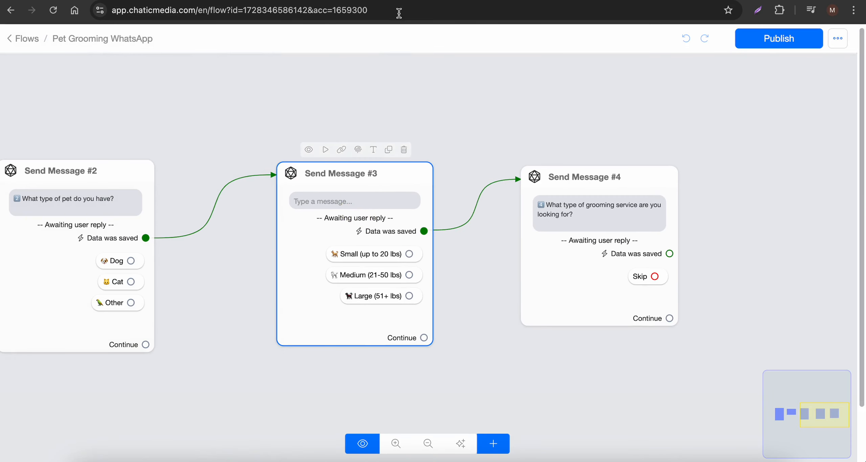
pyautogui.click(425, 1)
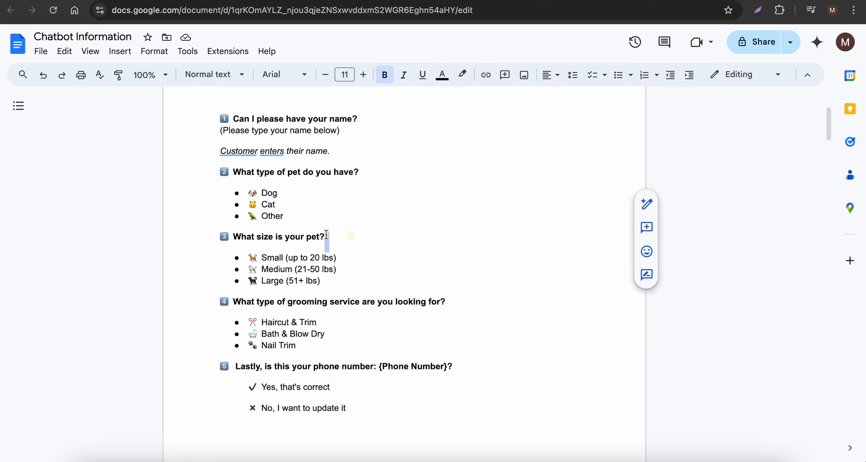
pyautogui.moveTo(350, 235); pyautogui.dragTo(174, 233)
pyautogui.press('super+c')
pyautogui.click(343, 1)
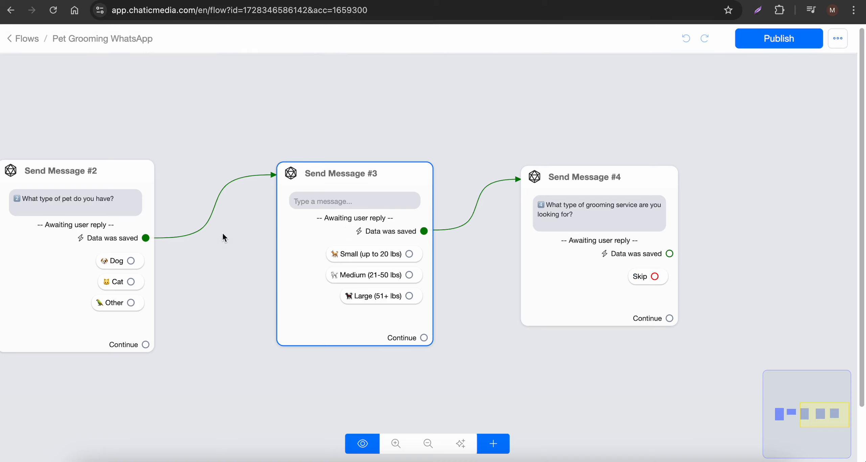
# Step: Enter "3️⃣ What size is your pet?" as the message text of Send Message #3
pyautogui.click(348, 232)
pyautogui.click(127, 210)
pyautogui.press('super+v')
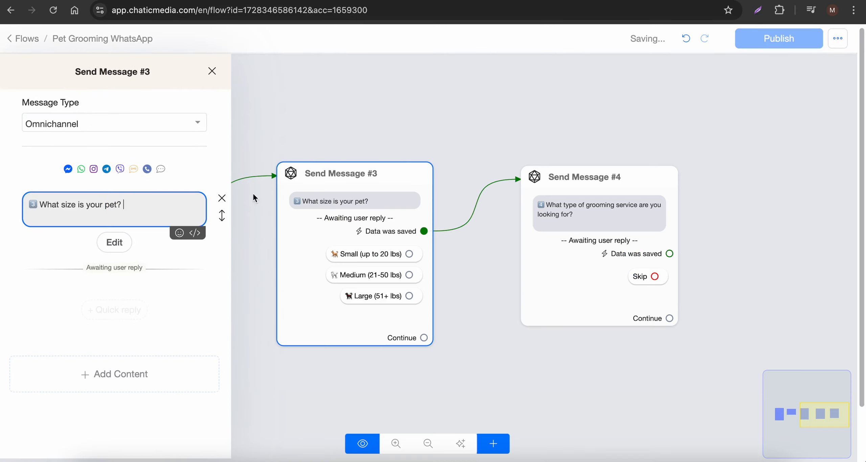
# Step: Set Send Message #4's reply type to Multiple choice and save the response to the pet_service custom field
pyautogui.click(547, 237)
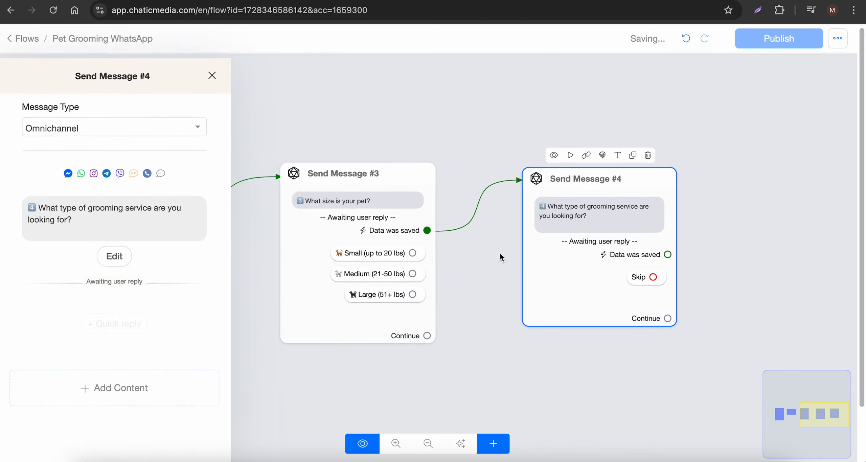
pyautogui.click(115, 254)
pyautogui.click(337, 115)
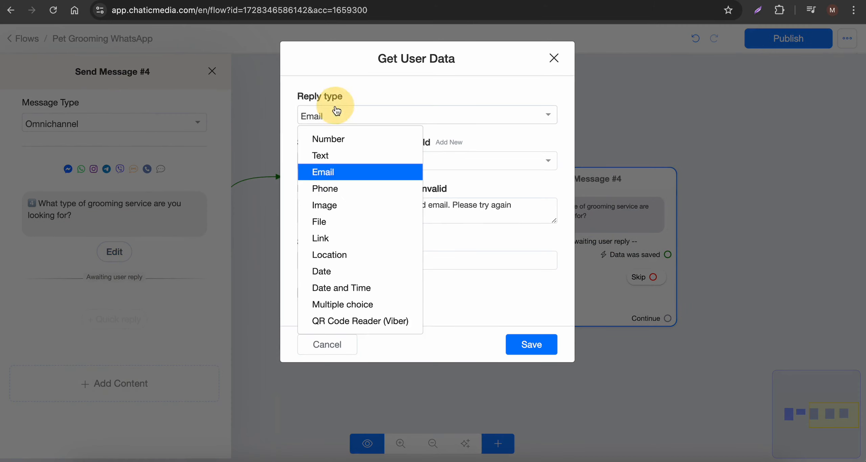
pyautogui.click(324, 304)
pyautogui.click(348, 165)
pyautogui.write('s')
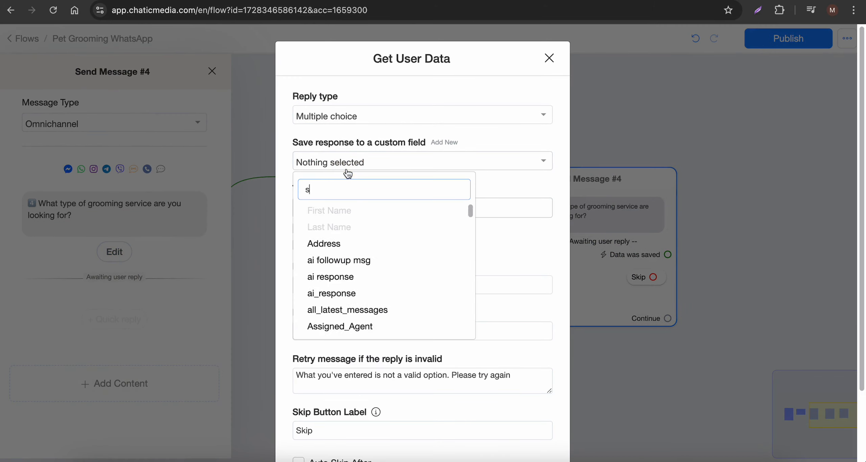
pyautogui.write('er')
pyautogui.click(335, 229)
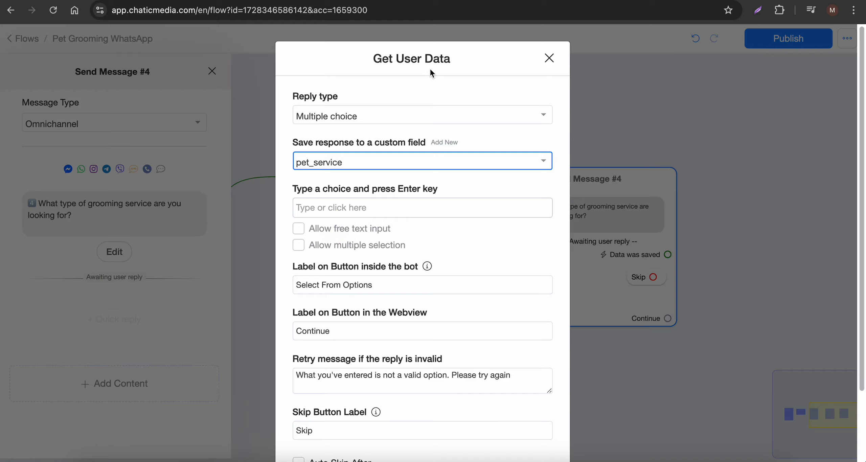
# Step: Copy "✂️ Haircut & Trim" from the Google Docs document and add it as a choice for Send Message #4
pyautogui.hotkey('ctrl', 'Tab')
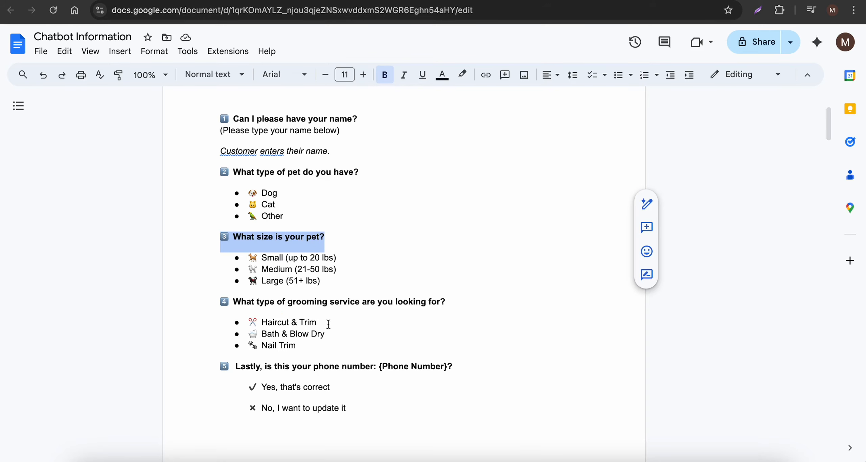
pyautogui.moveTo(329, 324); pyautogui.dragTo(249, 324)
pyautogui.hotkey('ctrl', 'c')
pyautogui.hotkey('ctrl', 'Tab')
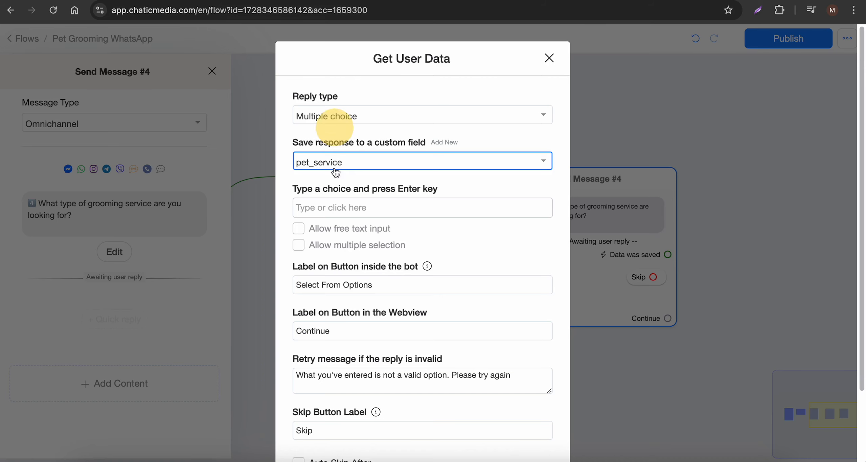
pyautogui.click(343, 207)
pyautogui.hotkey('ctrl', 'v')
pyautogui.press('Return')
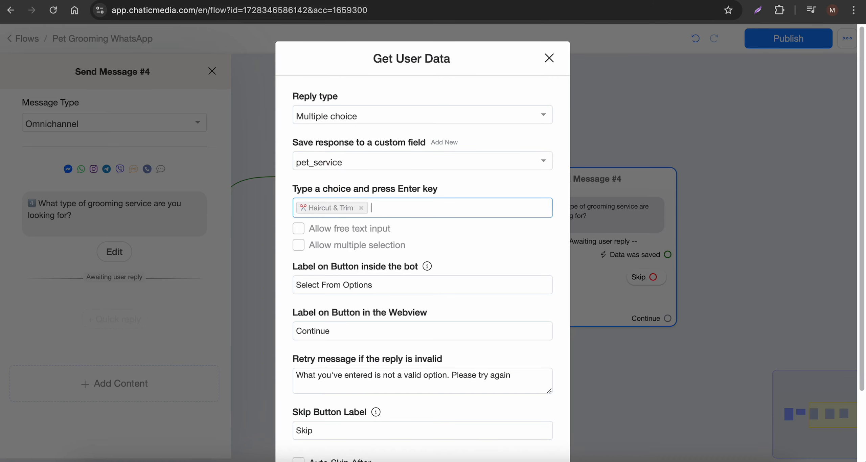
# Step: Copy "🛁 Bath & Blow Dry" from the Google Docs document and add it as the second grooming service choice
pyautogui.hotkey('ctrl', 'Tab')
pyautogui.moveTo(337, 334); pyautogui.dragTo(249, 334)
pyautogui.hotkey('ctrl', 'c')
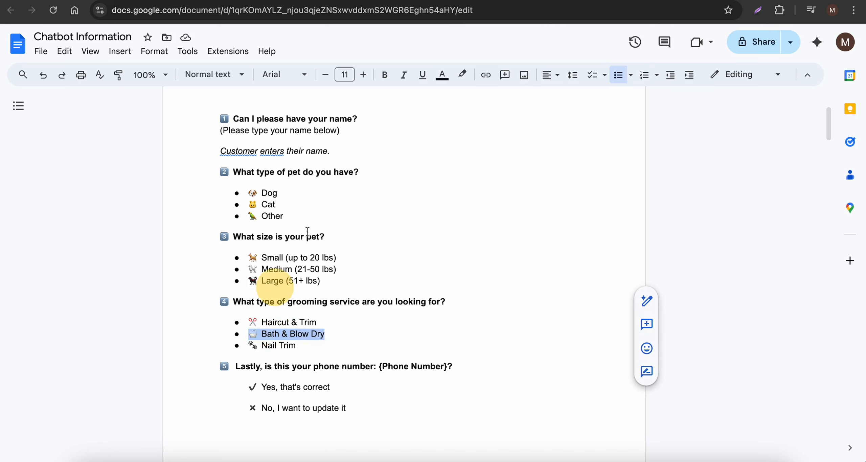
pyautogui.hotkey('ctrl', 'Tab')
pyautogui.hotkey('ctrl', 'v')
pyautogui.press('Return')
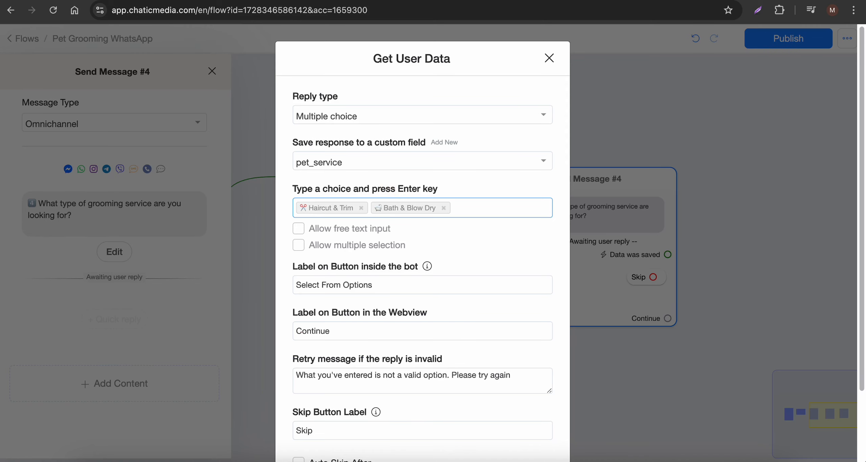
# Step: Copy "🐾 Nail Trim" from the Google Docs document and add it as the third grooming service choice
pyautogui.hotkey('ctrl', 'Tab')
pyautogui.moveTo(312, 350); pyautogui.dragTo(251, 345)
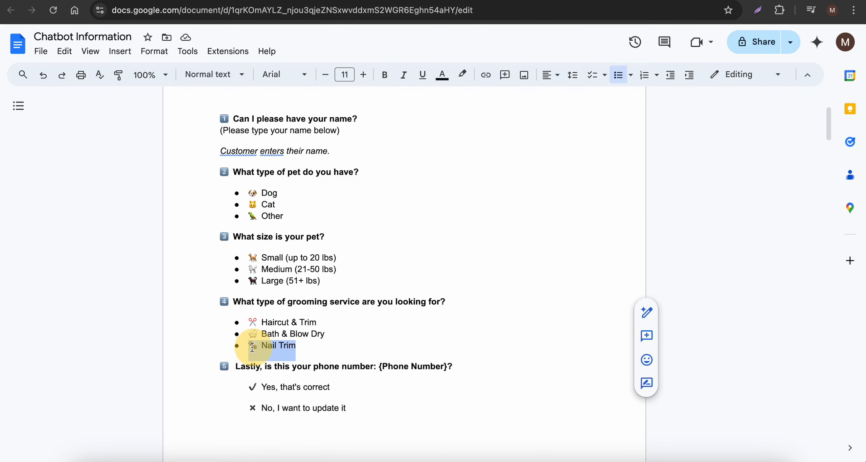
pyautogui.hotkey('ctrl', 'c')
pyautogui.hotkey('ctrl', 'Tab')
pyautogui.hotkey('ctrl', 'v')
pyautogui.press('Return')
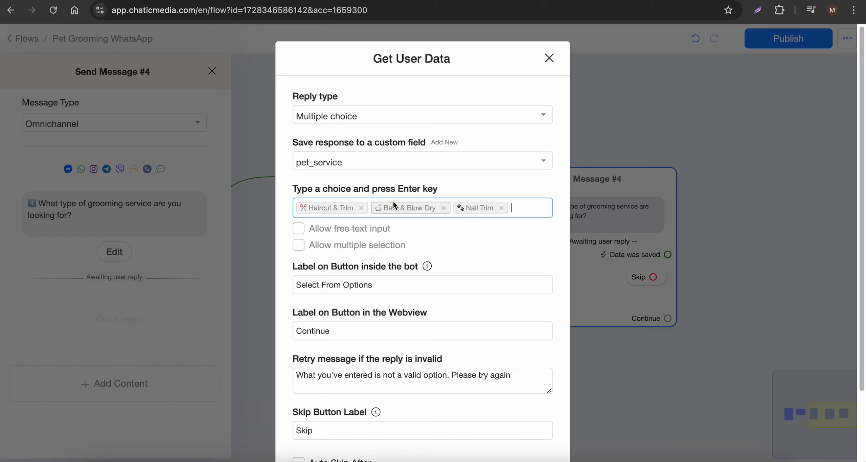
# Step: Clear the skip button label and save Send Message #4's user data settings
pyautogui.click(332, 427)
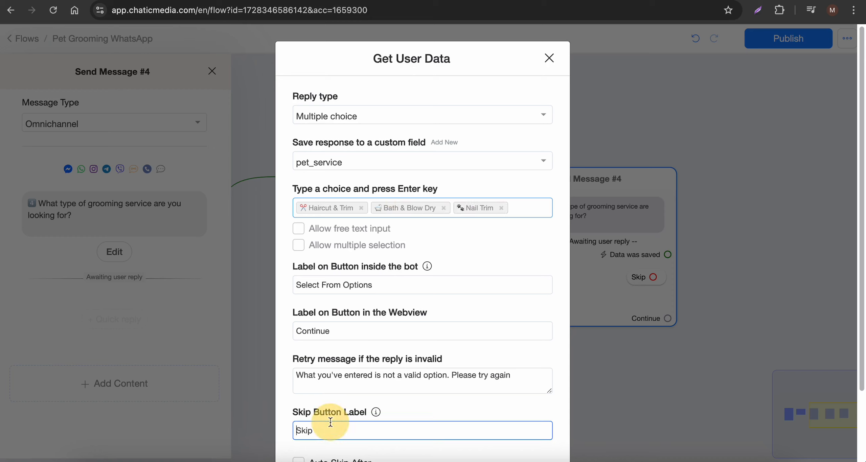
pyautogui.doubleClick(334, 427)
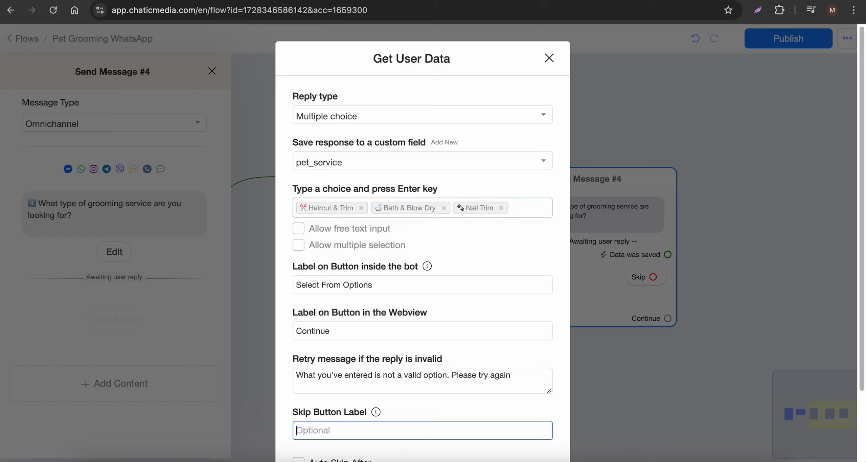
pyautogui.scroll(-3, 392, 350)
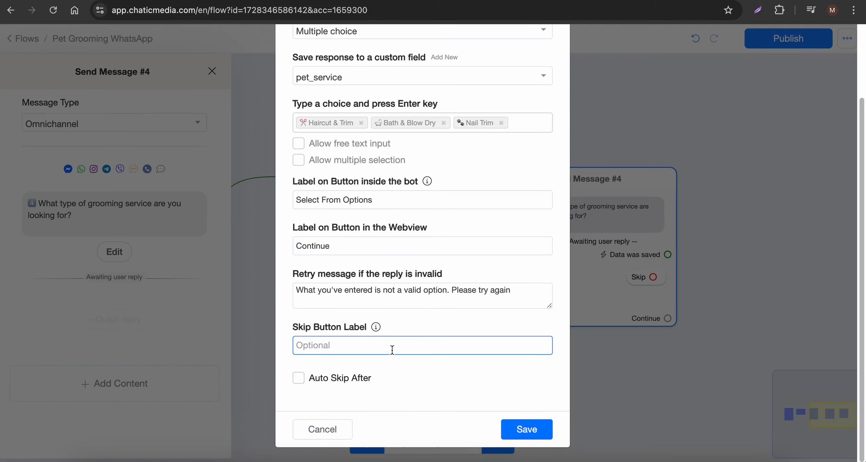
pyautogui.click(526, 429)
# Step: Copy "5️⃣ Lastly, is this your phone number:" from the Google Docs document, leaving out the phone number placeholder
pyautogui.moveTo(540, 397); pyautogui.dragTo(203, 335)
pyautogui.click(468, 2)
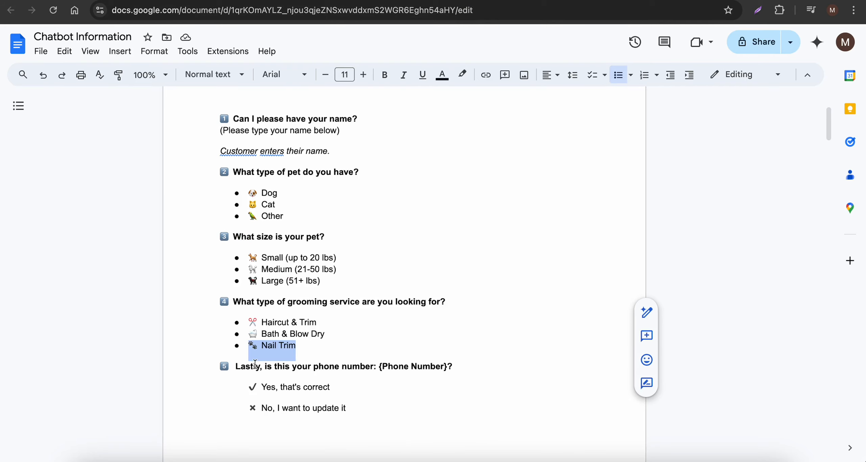
pyautogui.moveTo(218, 368); pyautogui.dragTo(379, 367)
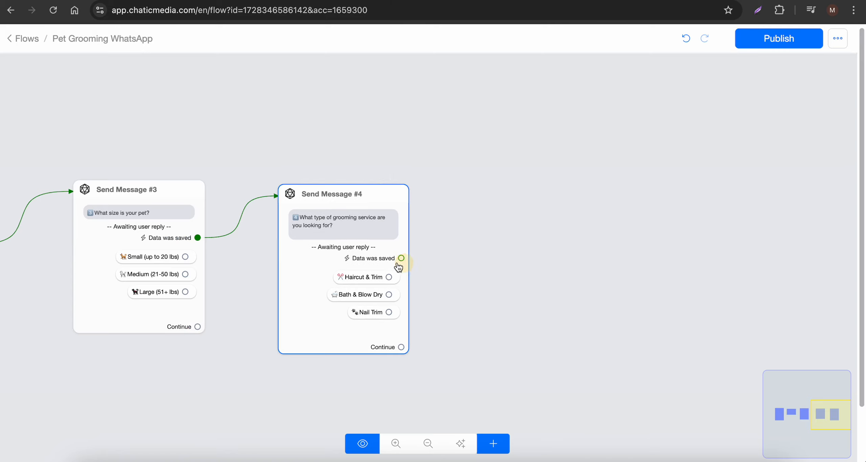
# Step: Connect Send Message #4's "Data was saved" output to a new Send Message node and add a Text block there
pyautogui.moveTo(402, 257); pyautogui.dragTo(499, 188)
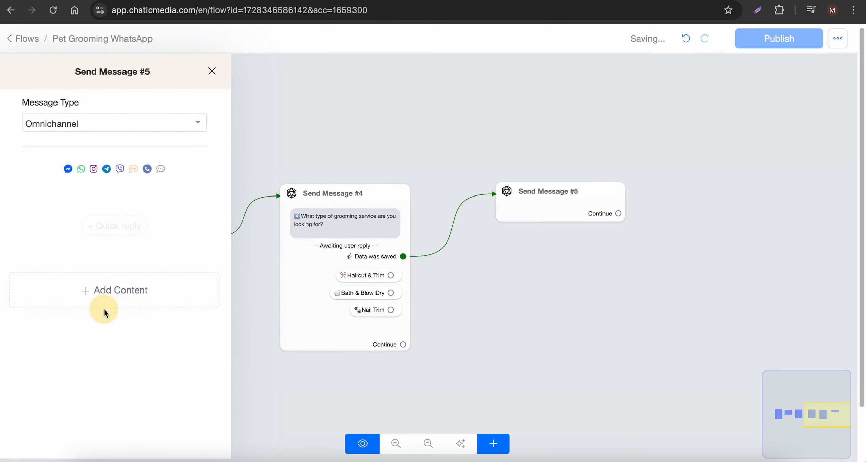
pyautogui.click(107, 307)
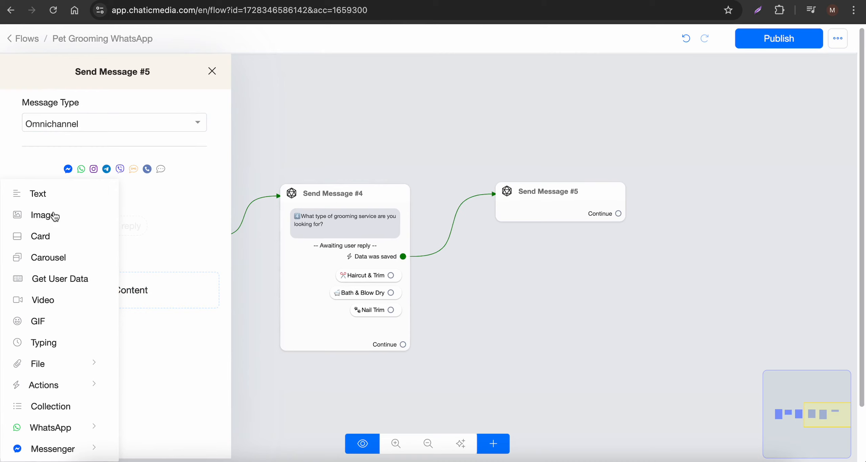
pyautogui.click(43, 198)
# Step: Enter "5️⃣ Lastly, is this your phone number: {{phone}}" in Send Message #5, inserting the Phone field as a variable
pyautogui.click(54, 201)
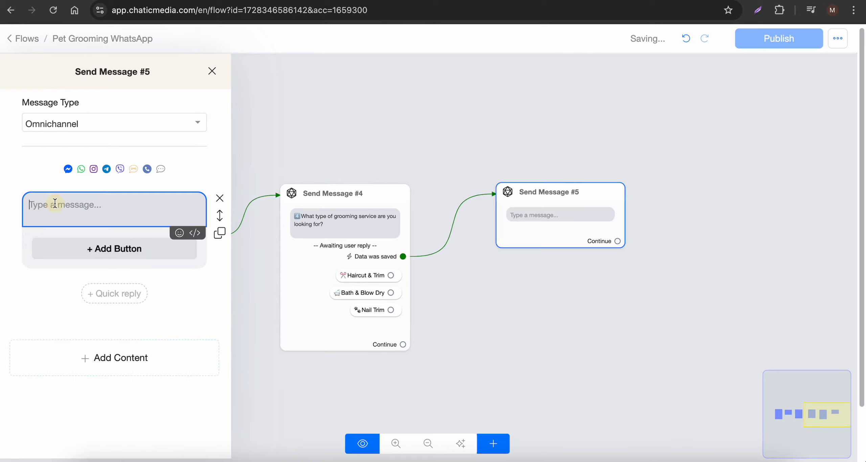
pyautogui.press('super+v')
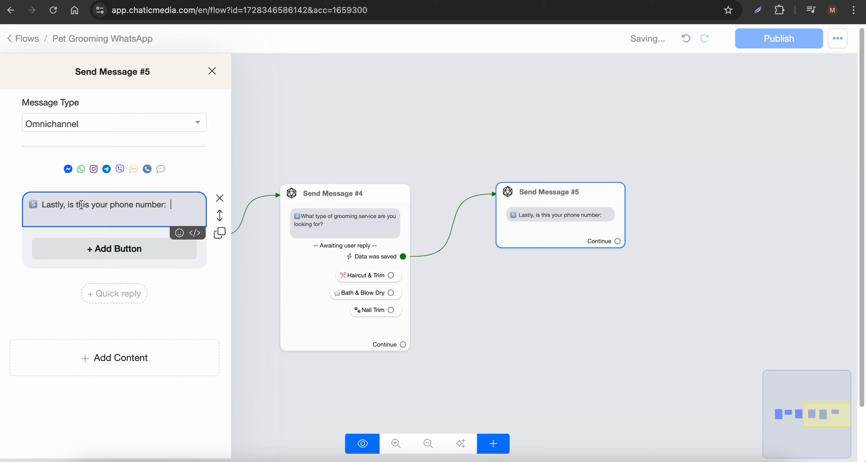
pyautogui.write('{ph')
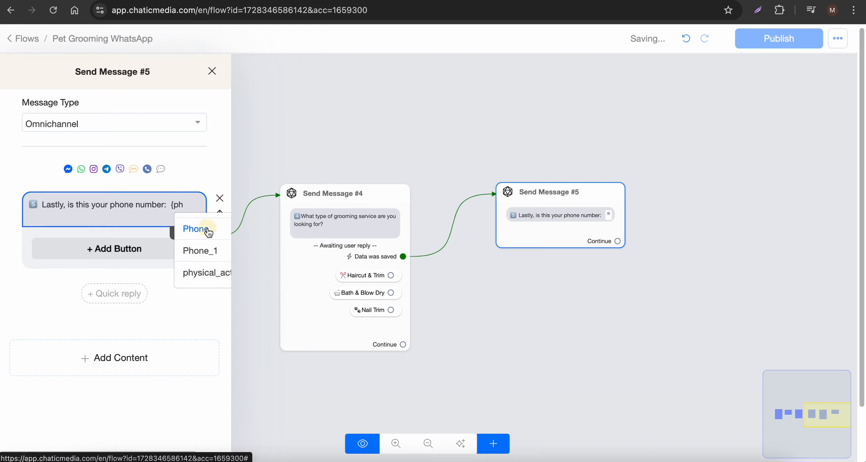
pyautogui.click(208, 230)
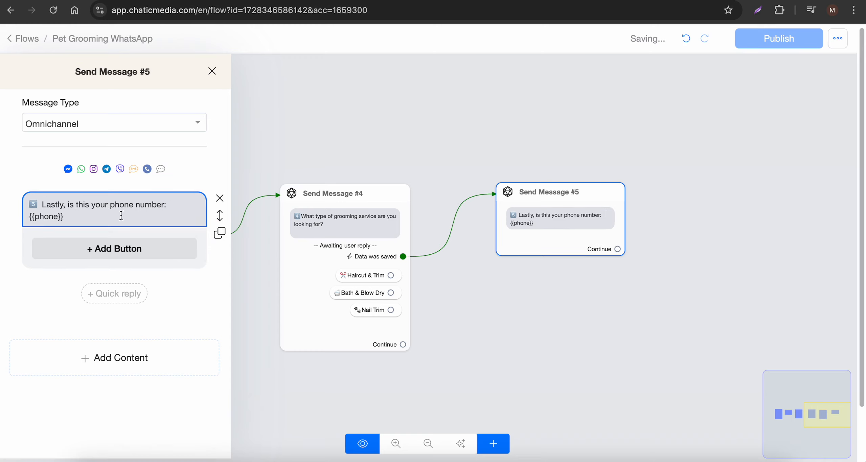
# Step: Add a button labelled "Yes!" to Send Message #5's text block and save it
pyautogui.click(119, 246)
pyautogui.click(102, 247)
pyautogui.tripleClick(319, 107)
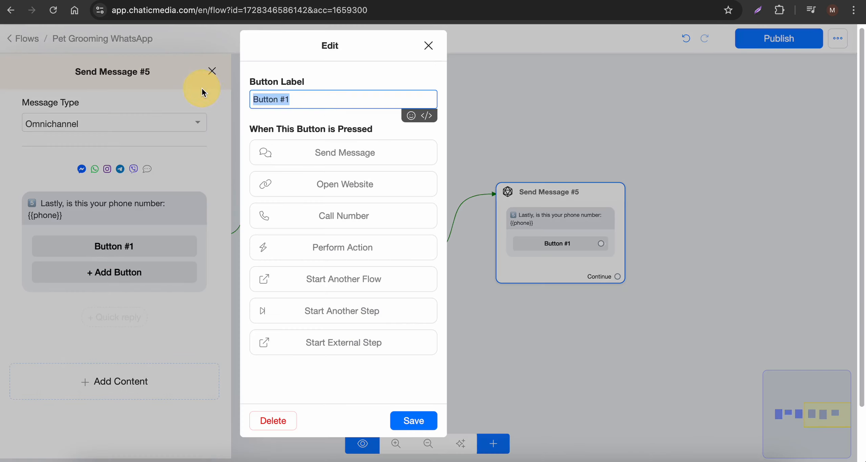
pyautogui.write('Yes!')
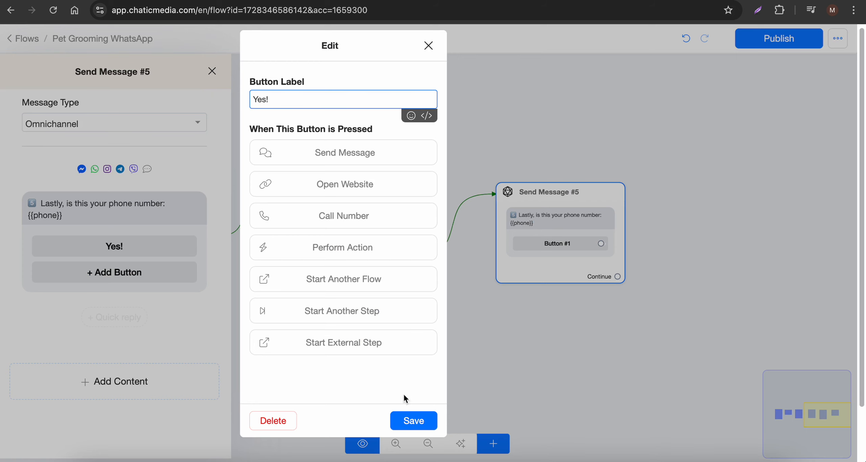
pyautogui.click(404, 418)
# Step: Add a second button to Send Message #5 labelled "✖ No", with the label copied from the Google Docs document
pyautogui.hotkey('ctrl', 'Tab')
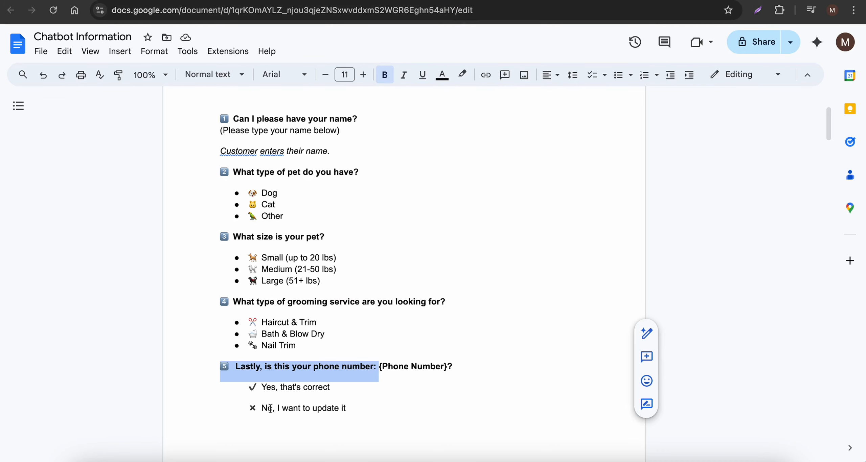
pyautogui.moveTo(270, 409); pyautogui.dragTo(252, 409)
pyautogui.click(384, 0)
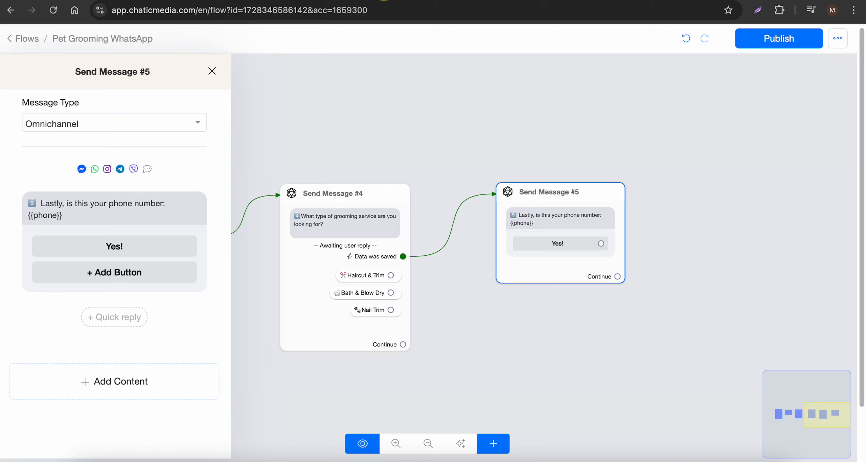
pyautogui.click(109, 272)
pyautogui.click(108, 272)
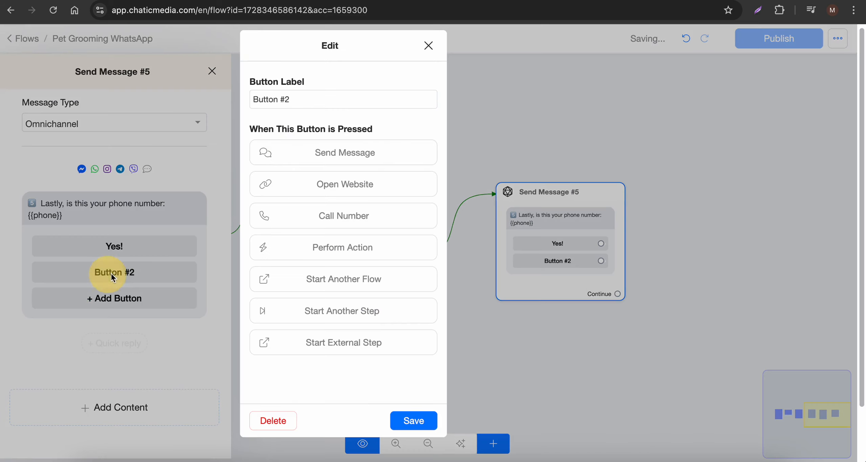
pyautogui.tripleClick(314, 107)
pyautogui.hotkey('ctrl', 'v')
pyautogui.click(413, 422)
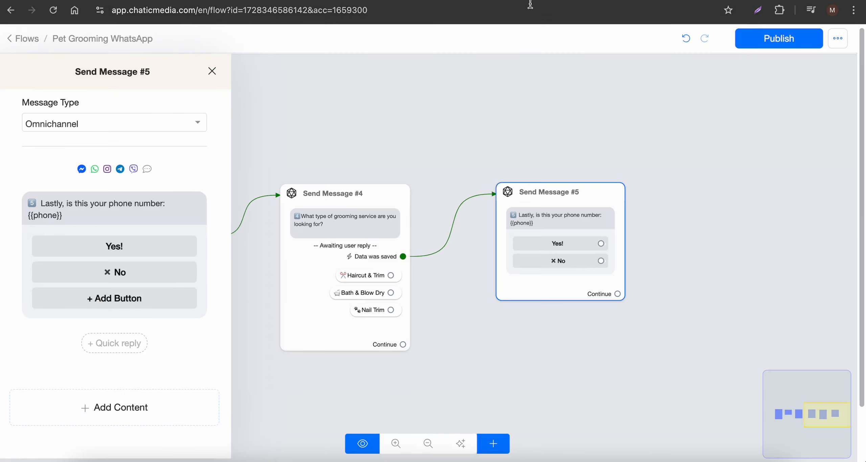
# Step: Copy the check mark from the Google Docs document, insert it before the "Yes!" button label in Send Message #5, and save
pyautogui.click(478, 1)
pyautogui.moveTo(260, 388); pyautogui.dragTo(244, 391)
pyautogui.hotkey('ctrl', 'c')
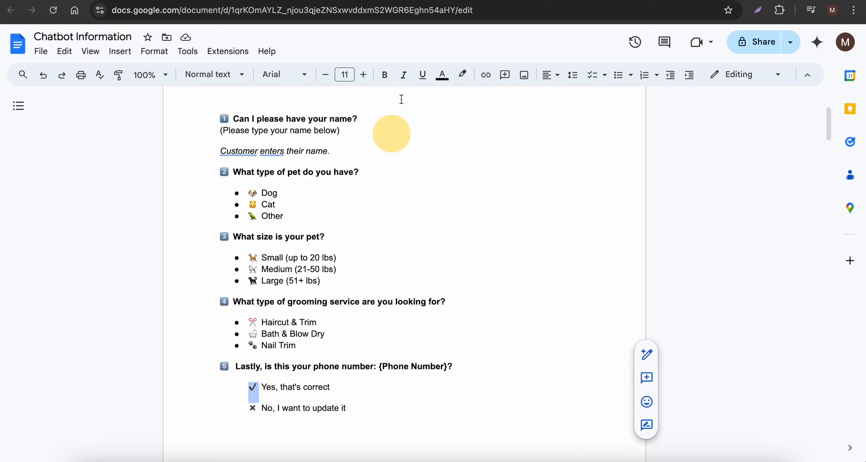
pyautogui.click(357, 1)
pyautogui.click(117, 250)
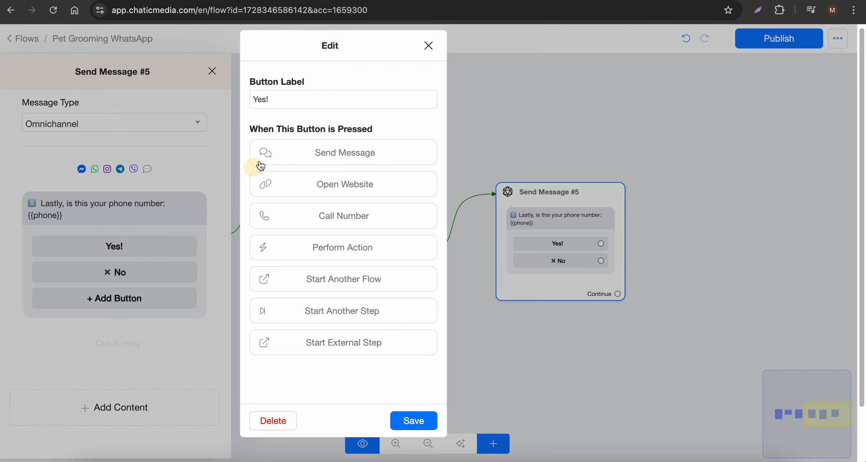
pyautogui.click(254, 102)
pyautogui.hotkey('ctrl', 'v')
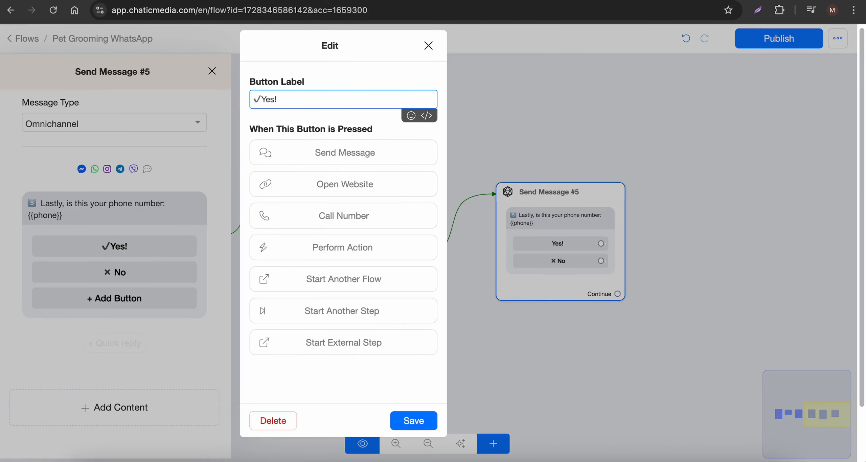
pyautogui.click(425, 426)
pyautogui.click(560, 360)
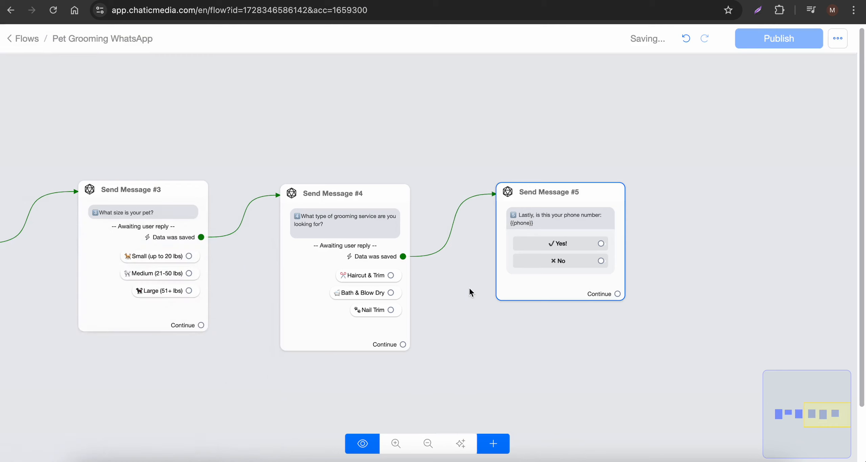
# Step: Connect Send Message #5's "✔Yes!" button to a new Send Message node and switch to the Google Docs document
pyautogui.moveTo(602, 244); pyautogui.dragTo(733, 139)
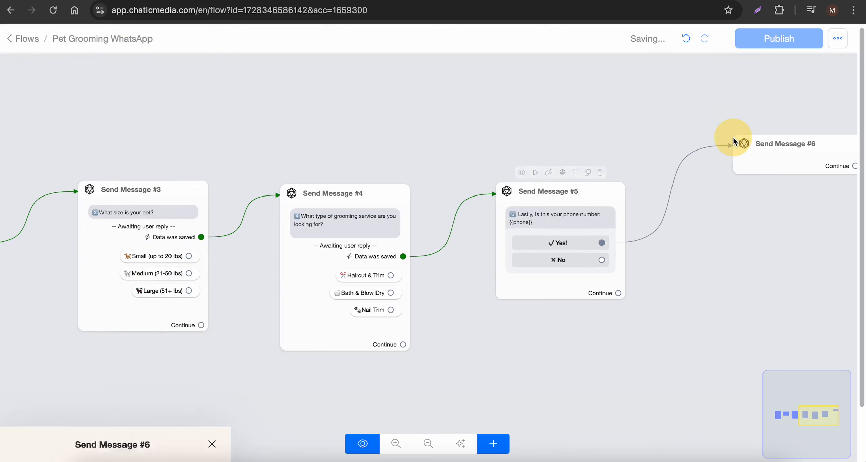
pyautogui.click(737, 282)
pyautogui.click(437, 1)
pyautogui.scroll(-1, 305, 314)
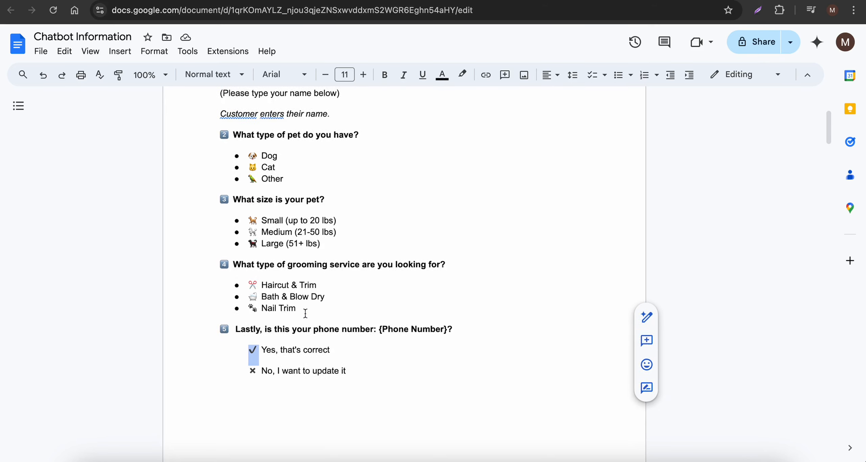
# Step: Return from the Google Docs document to the Pet Grooming WhatsApp flow and add a text block to Send Message #6
pyautogui.scroll(-3, 305, 314)
pyautogui.scroll(3, 306, 313)
pyautogui.click(351, 0)
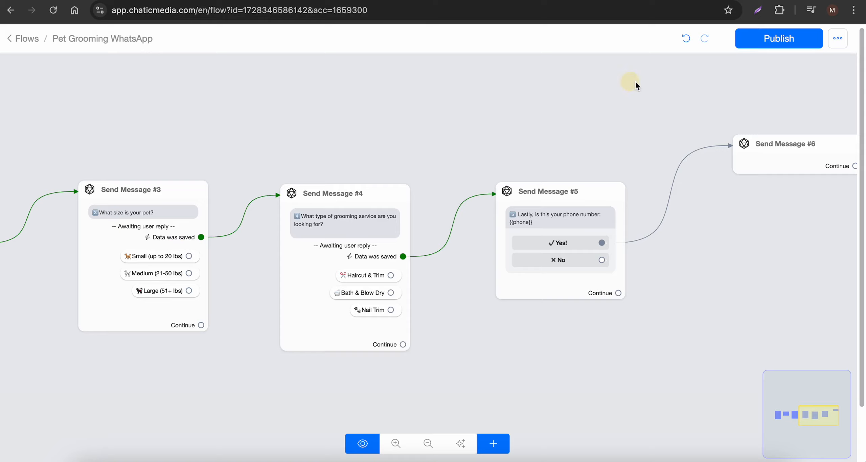
pyautogui.moveTo(635, 82); pyautogui.dragTo(310, 129)
pyautogui.click(498, 209)
pyautogui.click(143, 290)
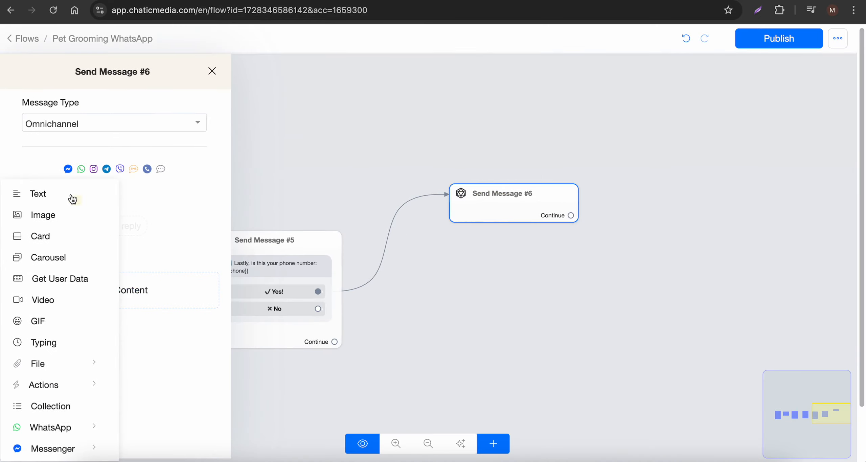
pyautogui.click(46, 202)
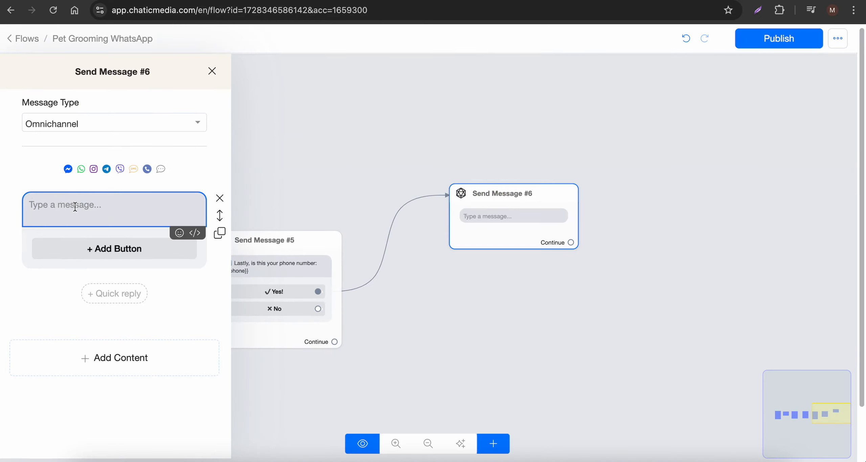
# Step: Write "Thanks for the details. One of our team member will reach out to you soon." in Send Message #6's text block
pyautogui.write('Thanks for the')
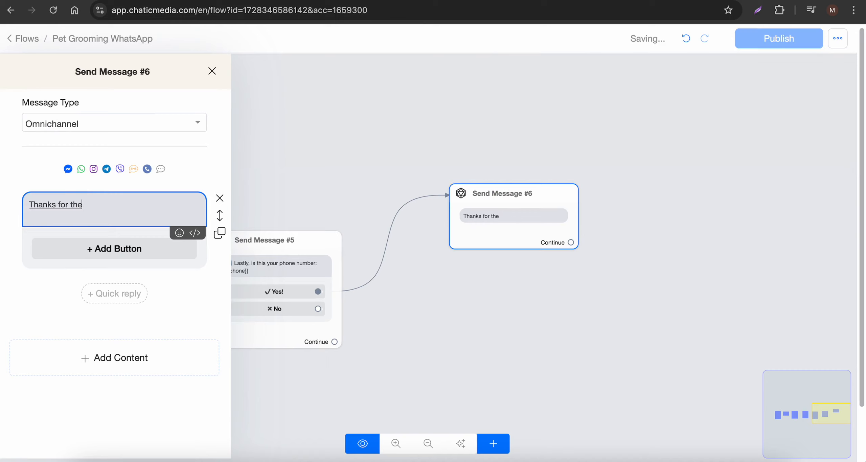
pyautogui.write(' details. One of our team member.')
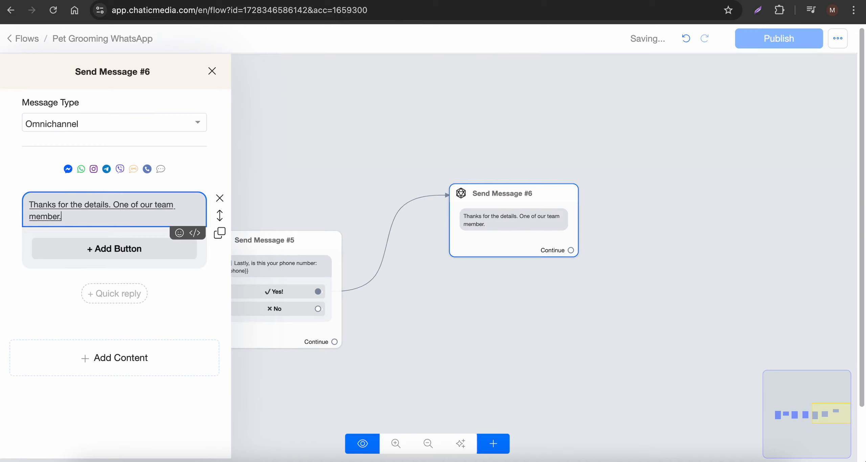
pyautogui.press('BackSpace')
pyautogui.write('reach out to you soon.')
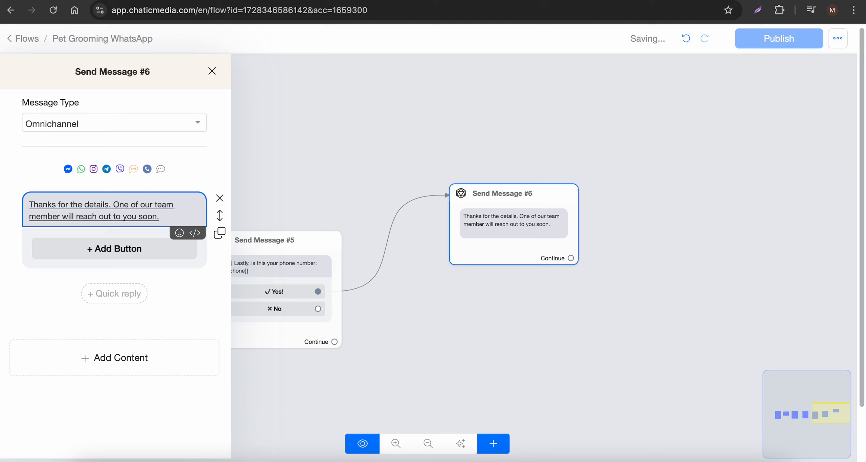
pyautogui.write('.]')
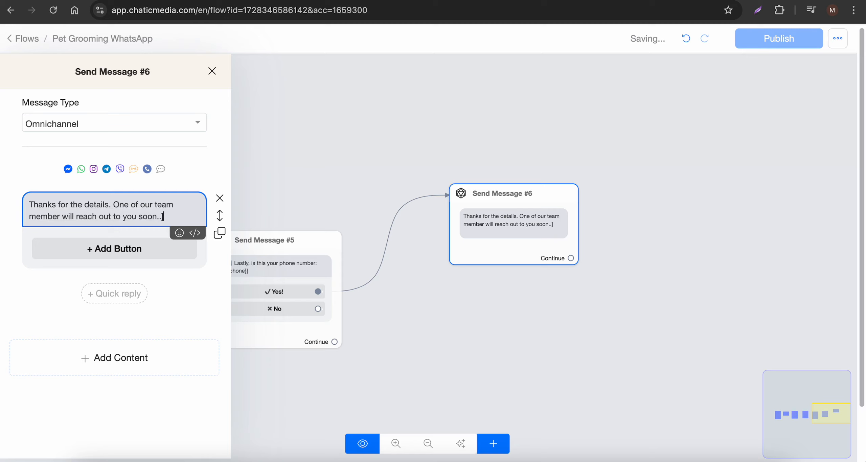
pyautogui.press('BackSpace')
pyautogui.press('BackSpace')
pyautogui.write(' Right')
pyautogui.click(463, 139)
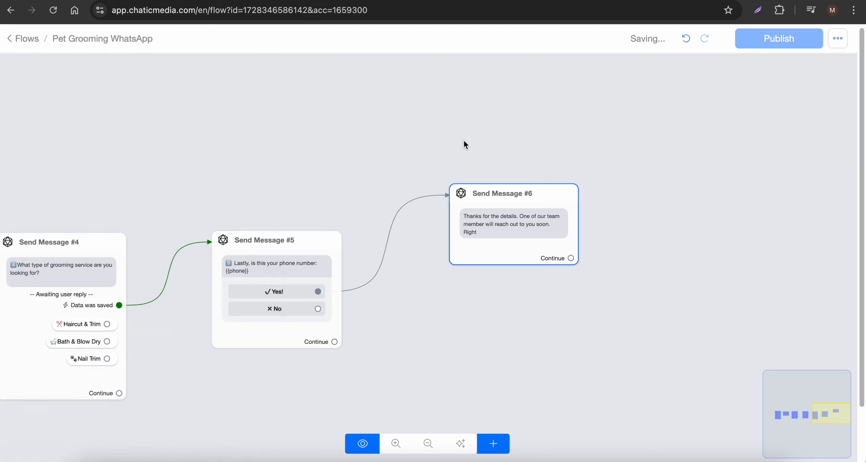
pyautogui.click(528, 229)
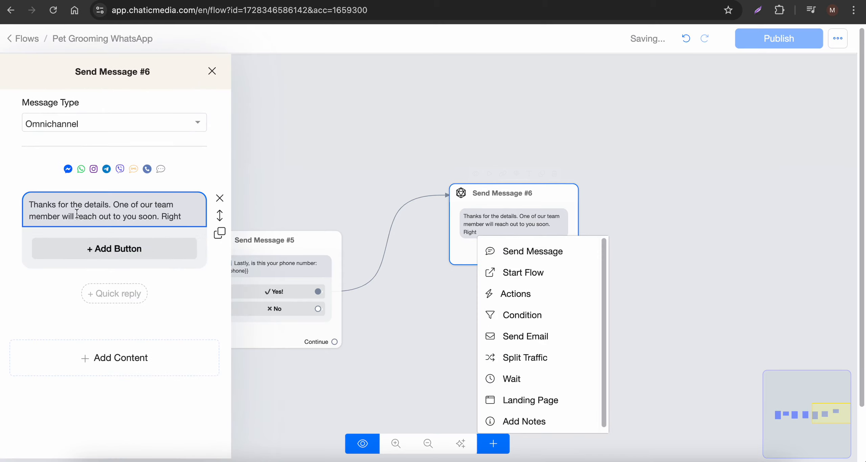
pyautogui.doubleClick(173, 216)
pyautogui.press('BackSpace')
pyautogui.click(314, 167)
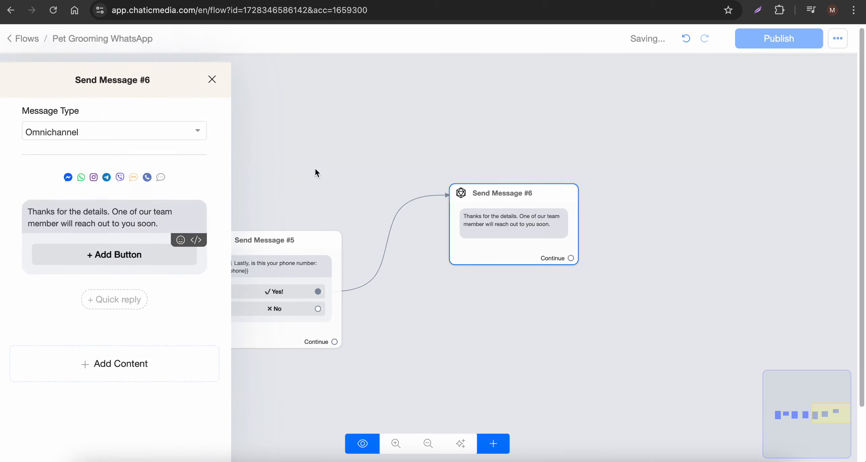
# Step: Add an Actions node to the flow beyond Send Message #6
pyautogui.moveTo(497, 294); pyautogui.dragTo(368, 310)
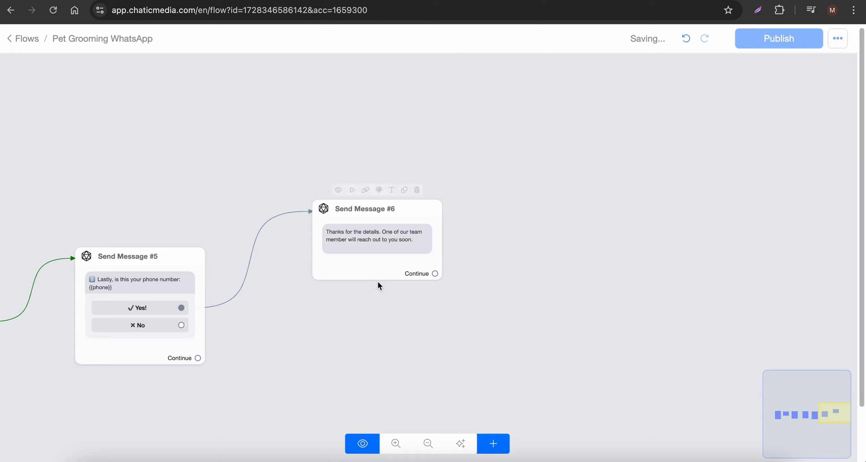
pyautogui.click(494, 444)
pyautogui.click(547, 295)
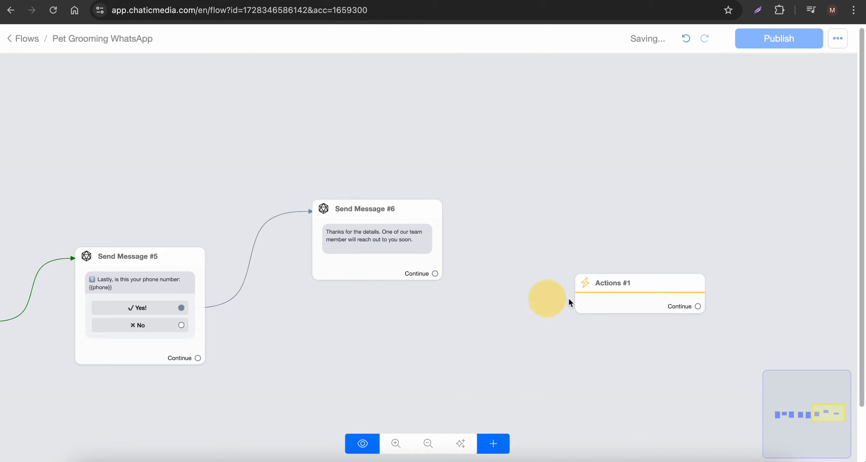
# Step: Try an Assign Conversation to an Admin action in the new Actions node, look through its admin choices, and remove the action
pyautogui.click(641, 294)
pyautogui.click(109, 169)
pyautogui.moveTo(58, 209)
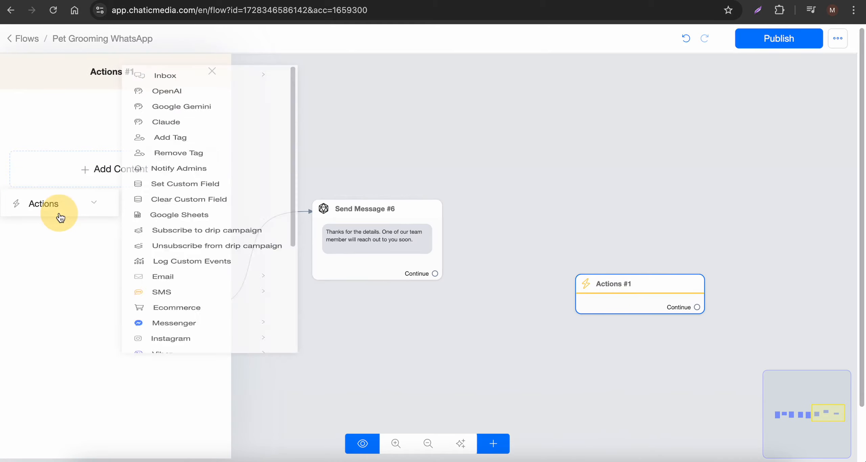
pyautogui.click(180, 83)
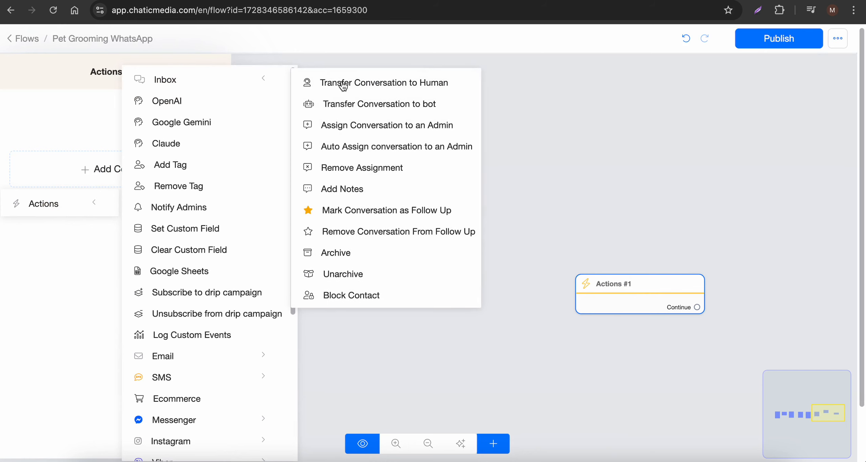
pyautogui.click(384, 128)
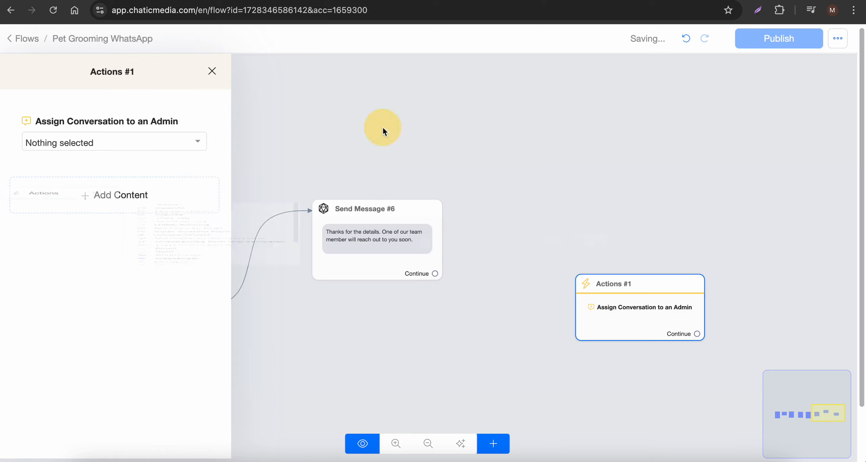
pyautogui.click(85, 144)
pyautogui.write('To one of the admin or here')
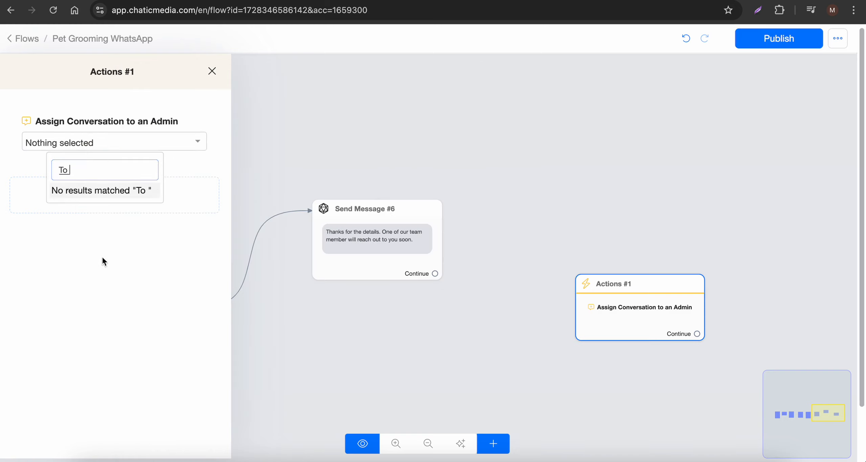
pyautogui.click(1, 174)
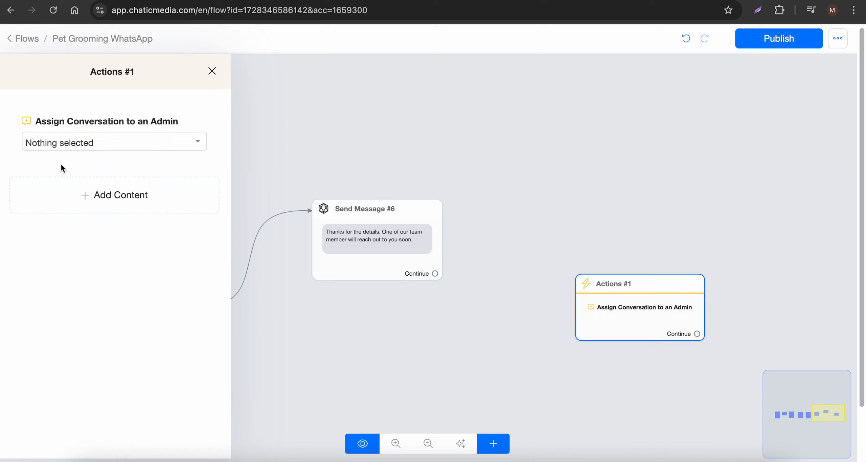
pyautogui.click(77, 145)
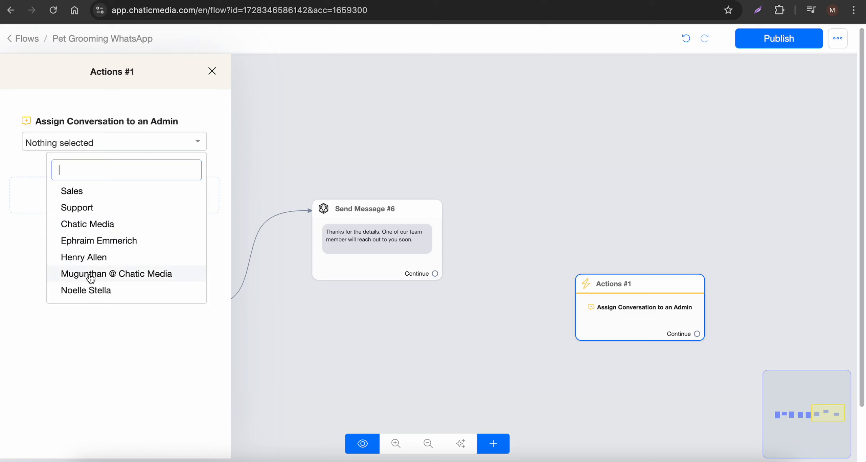
pyautogui.click(126, 103)
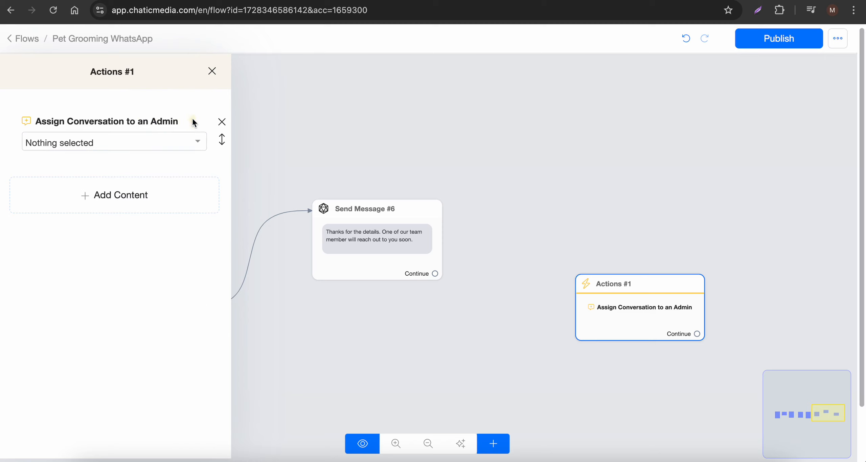
pyautogui.click(222, 122)
# Step: Add the Inbox action Auto Assign conversation to an Admin to the Actions node
pyautogui.click(112, 177)
pyautogui.moveTo(81, 204)
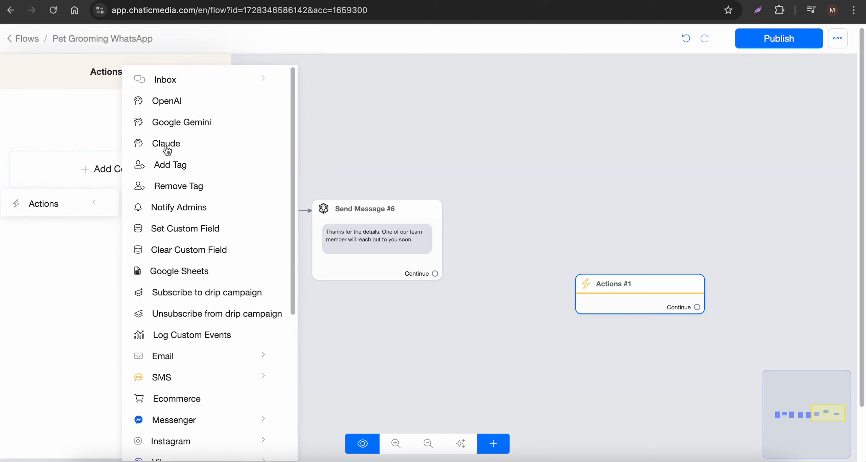
pyautogui.moveTo(207, 87)
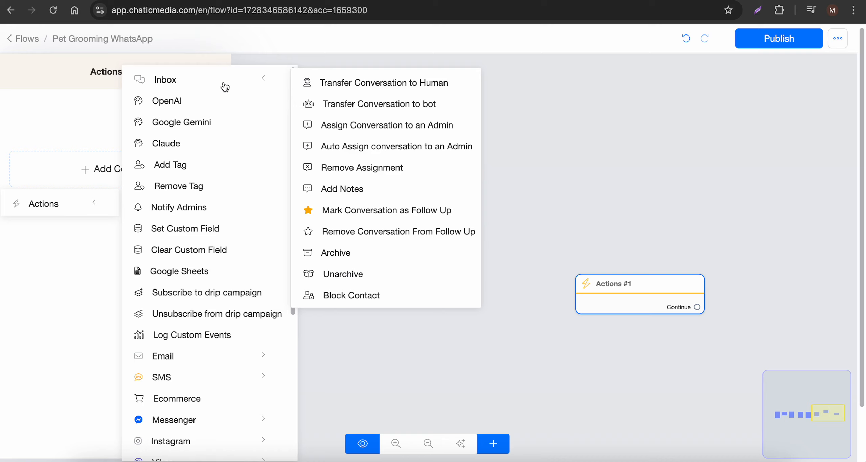
pyautogui.click(375, 154)
pyautogui.click(119, 143)
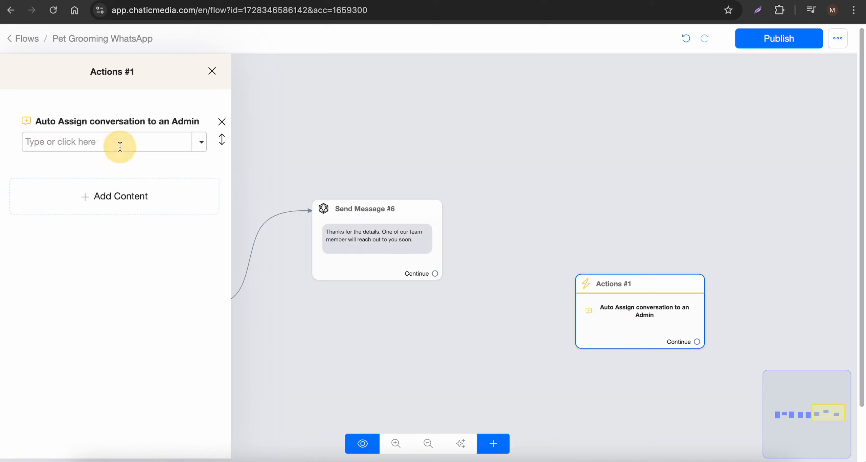
# Step: Select three individual admins for the Auto Assign conversation to an Admin action and close the node's settings
pyautogui.click(200, 142)
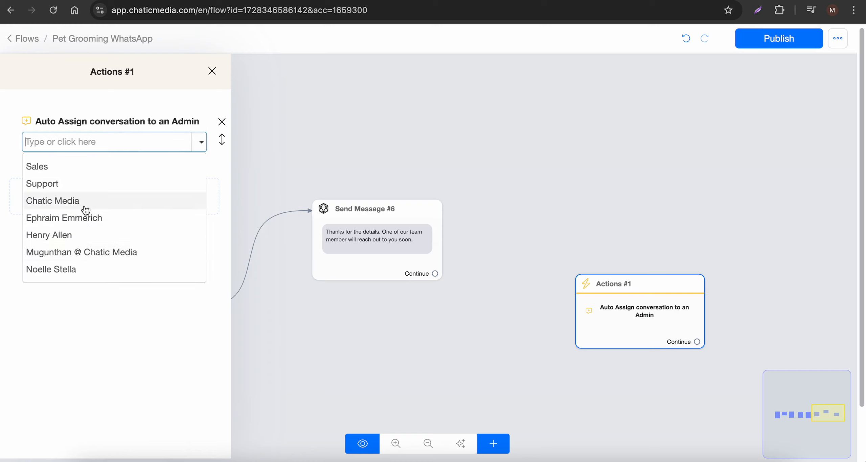
pyautogui.click(66, 270)
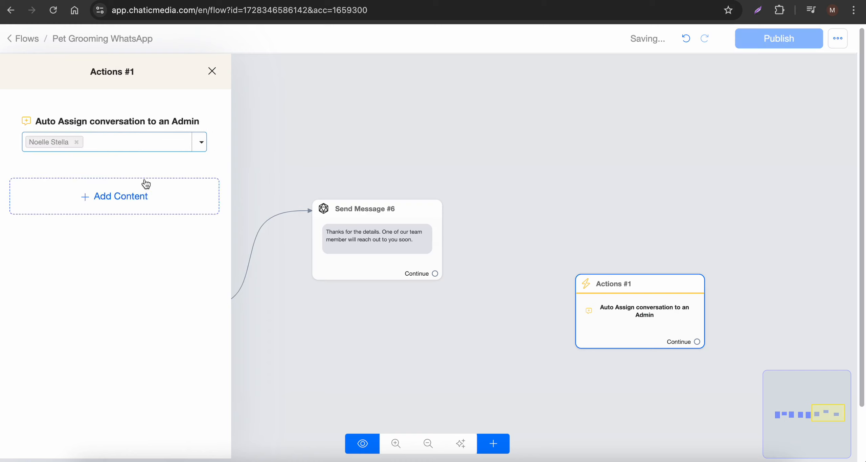
pyautogui.click(197, 145)
pyautogui.click(87, 234)
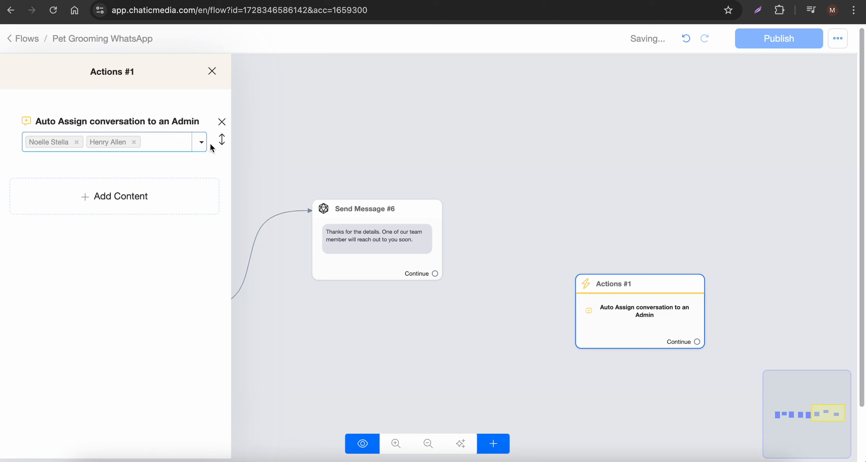
pyautogui.click(201, 143)
pyautogui.click(85, 218)
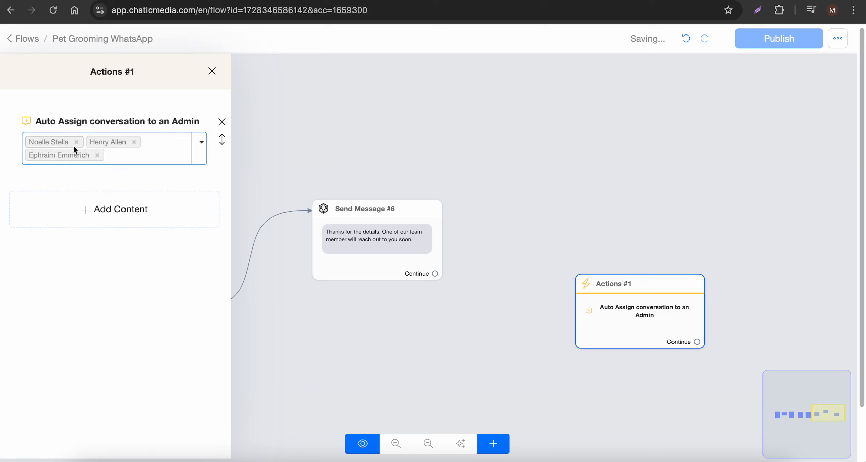
pyautogui.click(440, 194)
# Step: Move the Actions node level with Send Message #6 and connect Send Message #6's Continue output to it
pyautogui.moveTo(658, 326); pyautogui.dragTo(629, 249)
pyautogui.moveTo(435, 273); pyautogui.dragTo(619, 226)
pyautogui.click(601, 238)
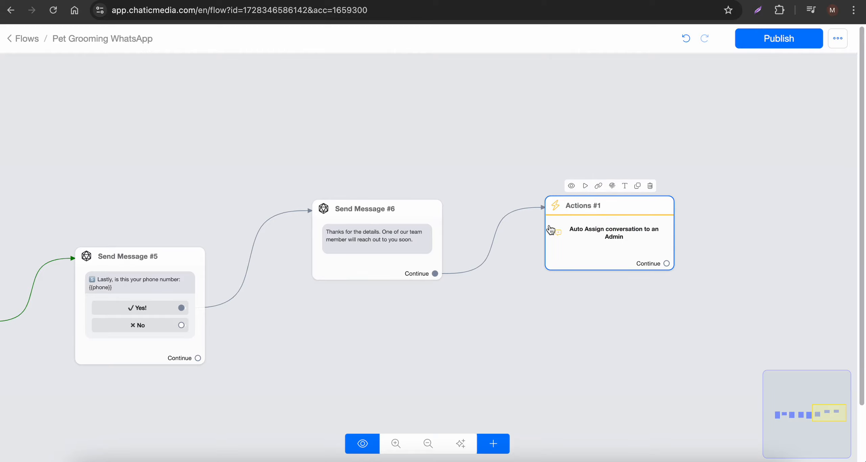
# Step: Connect Send Message #5's "✖ No" button to a new Send Message node placed below it
pyautogui.scroll(-5, 665, 219)
pyautogui.moveTo(369, 349); pyautogui.dragTo(481, 249)
pyautogui.scroll(5, 446, 248)
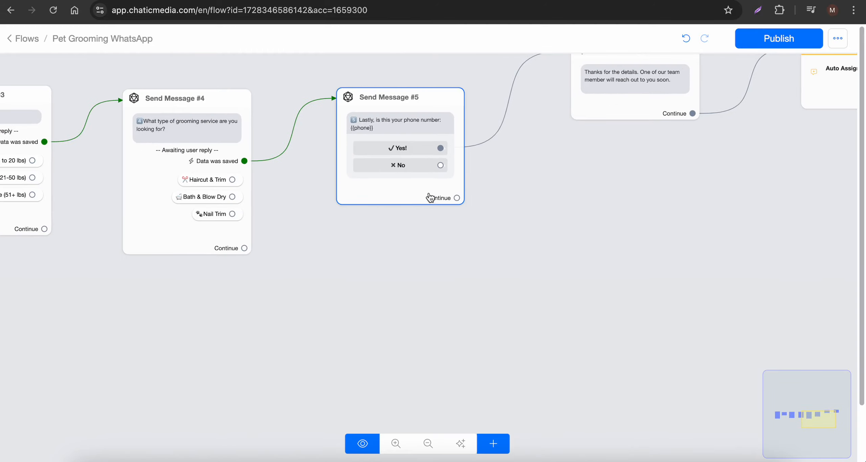
pyautogui.moveTo(430, 210); pyautogui.dragTo(354, 238)
pyautogui.scroll(2, 415, 270)
pyautogui.moveTo(416, 271); pyautogui.dragTo(398, 286)
pyautogui.moveTo(341, 192); pyautogui.dragTo(228, 310)
# Step: Add a Get User Data block to Send Message #7 with the text "No worries, please enter your phone number below"
pyautogui.click(78, 292)
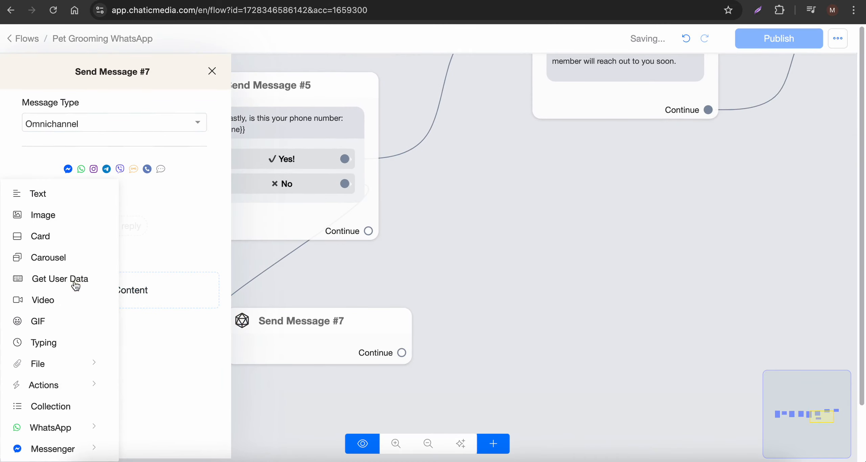
pyautogui.click(75, 286)
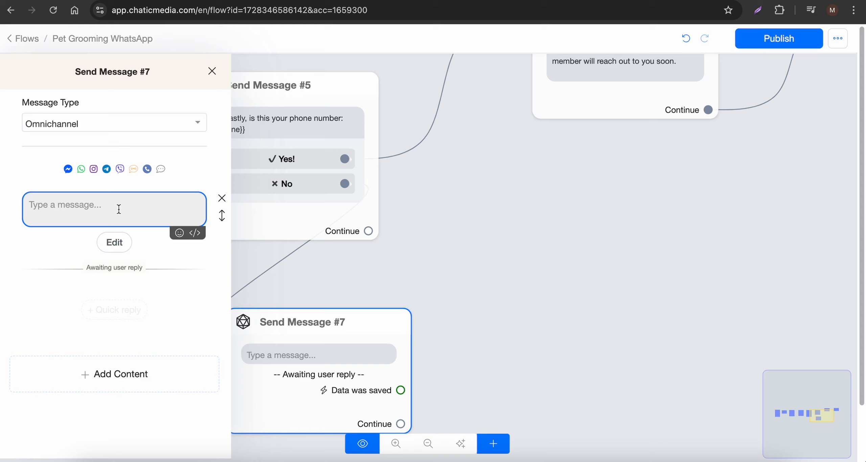
pyautogui.write('No')
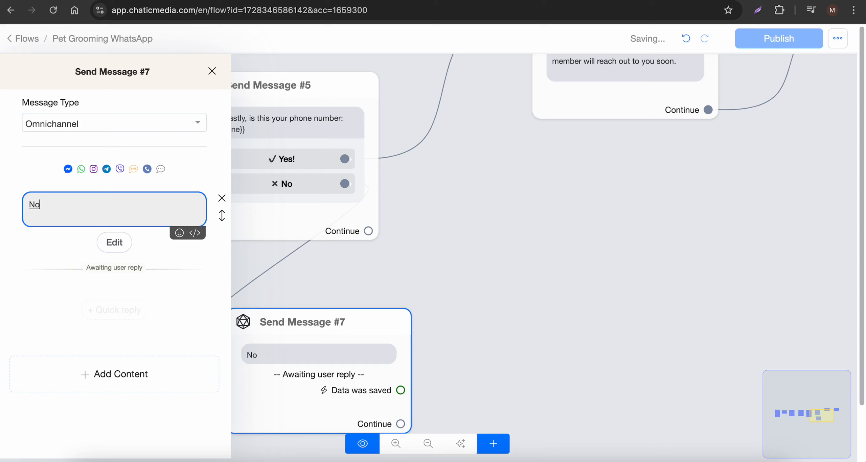
pyautogui.write(' worries please enter your phone number below')
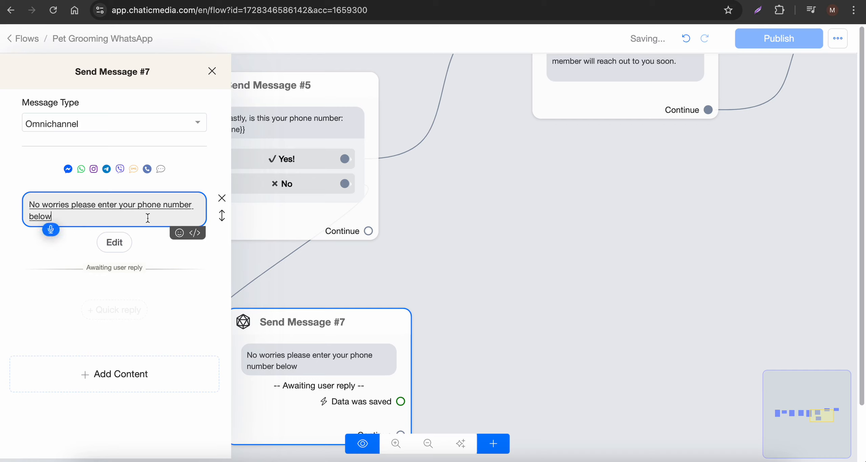
pyautogui.click(56, 204)
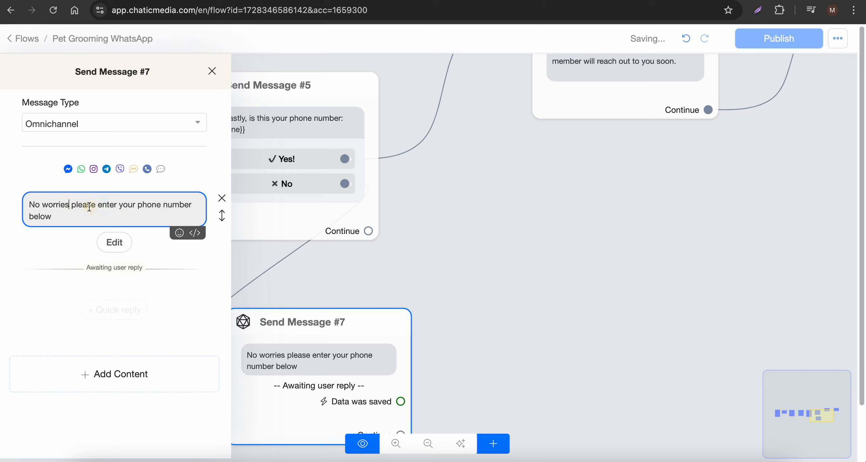
pyautogui.write(',')
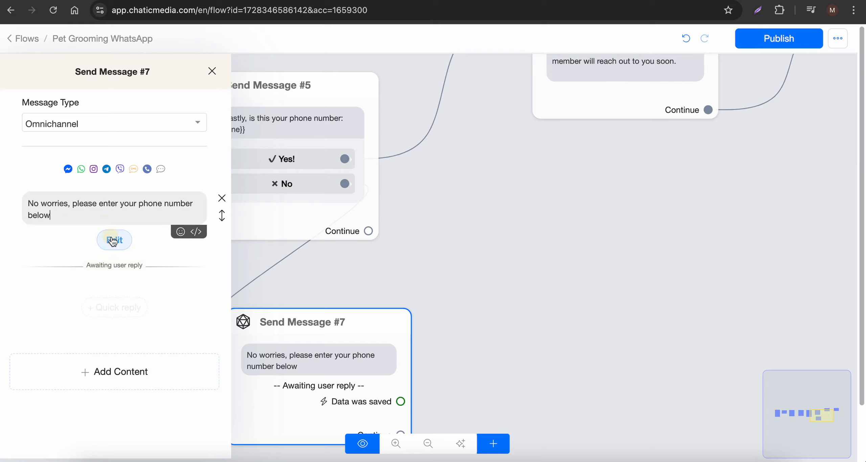
# Step: Set Send Message #7's Get User Data reply type to Phone, remove its skip button label, and save the settings
pyautogui.click(115, 242)
pyautogui.click(335, 116)
pyautogui.click(328, 187)
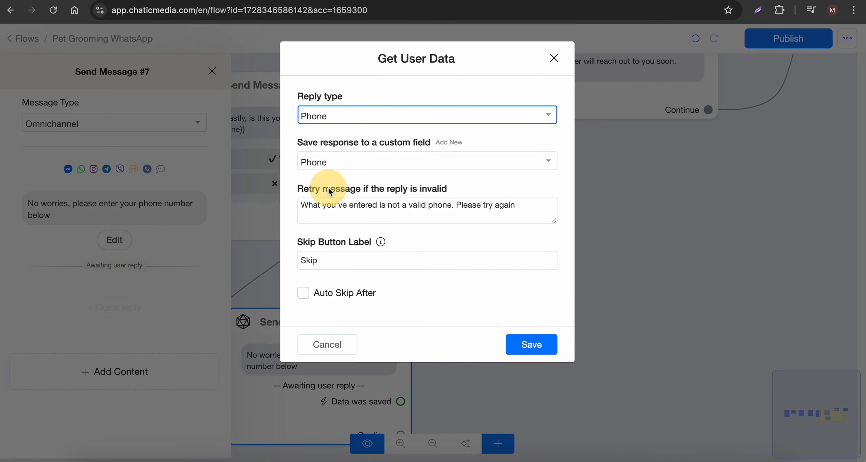
pyautogui.doubleClick(334, 260)
pyautogui.press('BackSpace')
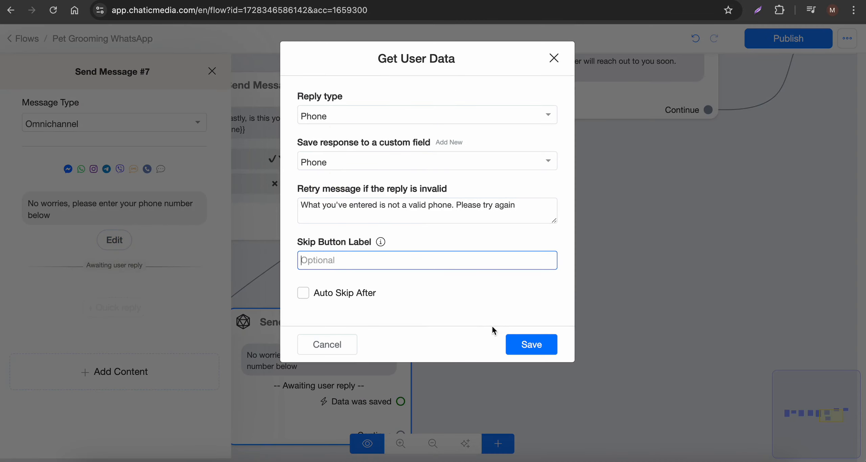
pyautogui.click(532, 345)
# Step: Connect Send Message #7's "Data was saved" output to the Send Message #6 node
pyautogui.scroll(-4, 239, 362)
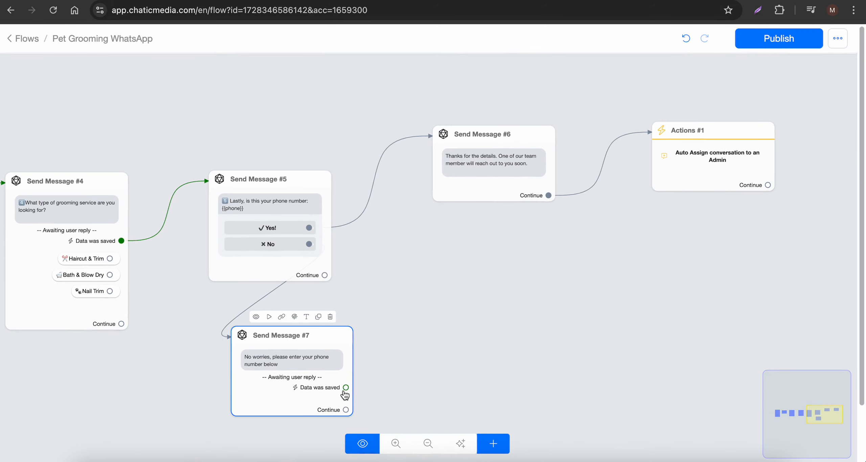
pyautogui.moveTo(346, 387); pyautogui.dragTo(494, 155)
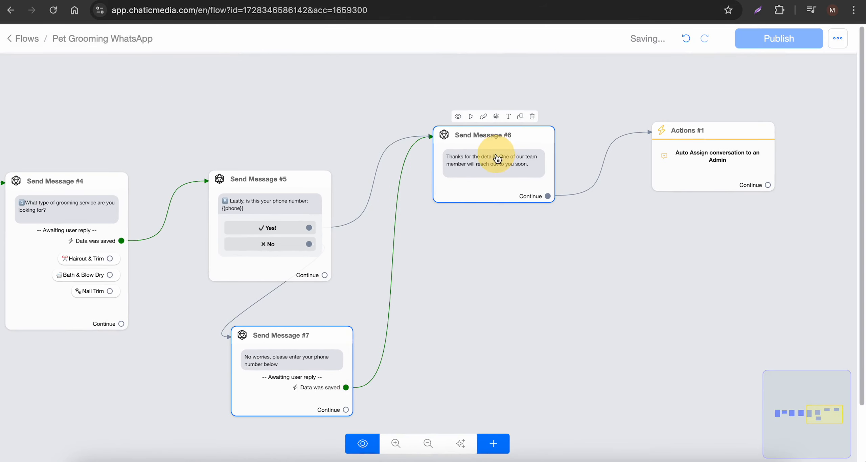
pyautogui.click(478, 175)
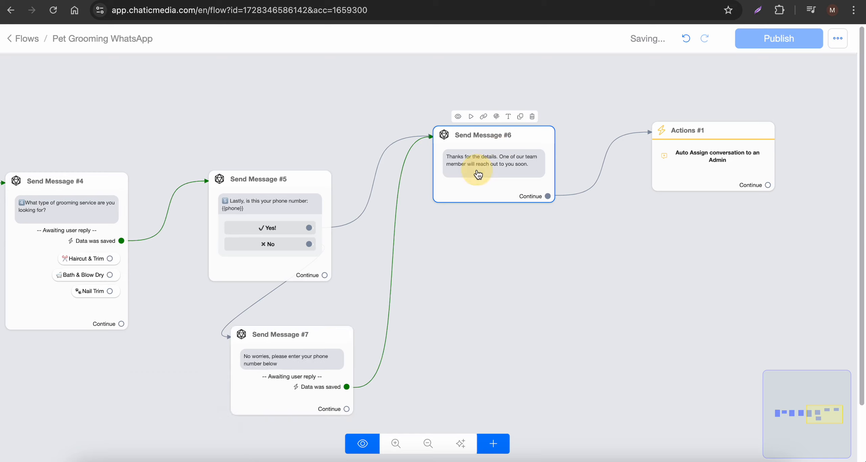
pyautogui.click(477, 239)
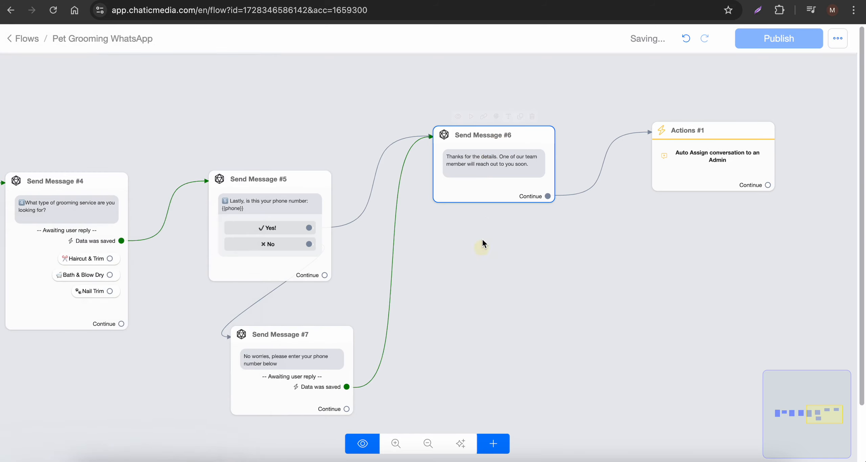
# Step: Insert four line breaks after "Thanks for the details." in Send Message #6 to make room for a summary
pyautogui.click(487, 180)
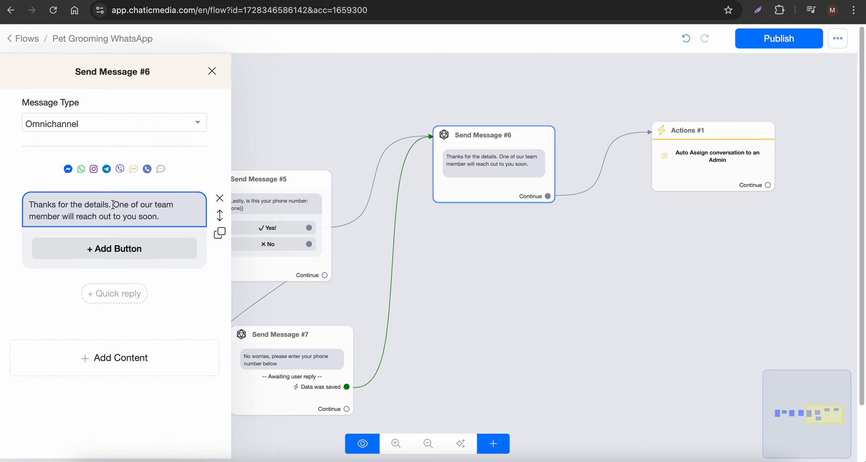
pyautogui.click(113, 205)
pyautogui.press('Return')
pyautogui.press('Return')
pyautogui.press('Return')
pyautogui.press('Return')
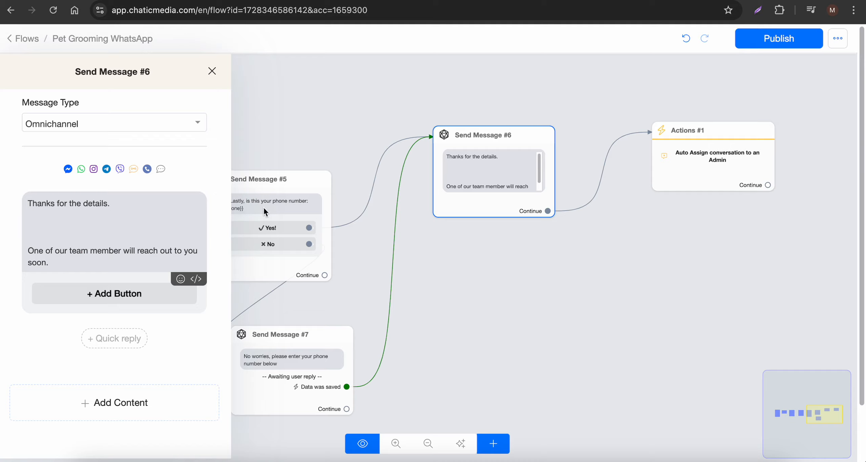
pyautogui.click(446, 267)
pyautogui.scroll(-5, 682, 286)
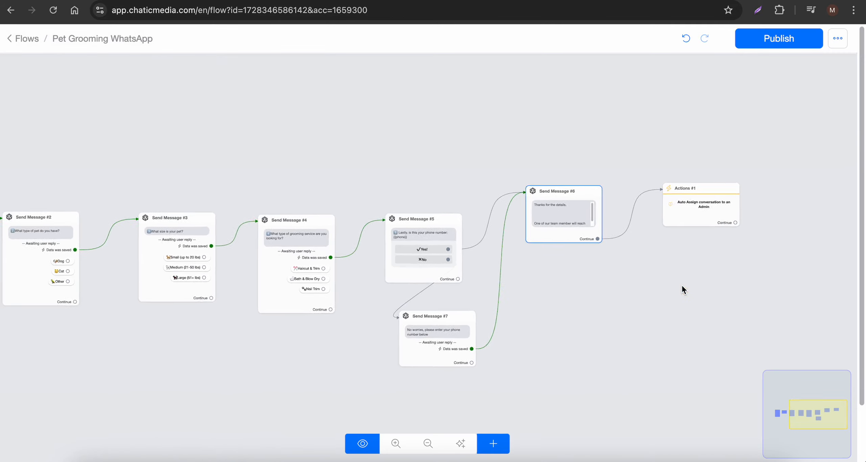
pyautogui.scroll(5, 183, 277)
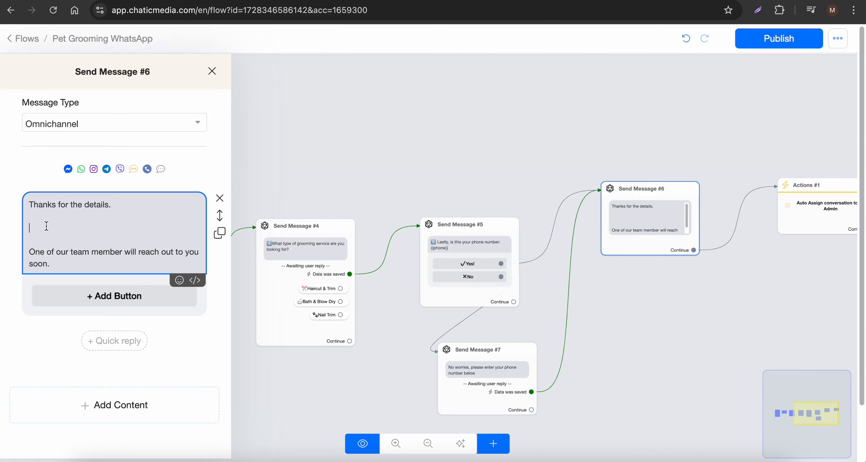
# Step: Add the lines "Name: {{full_name}}" and "Phone Number: {{phone}}" between the two sentences of Send Message #6
pyautogui.write('N')
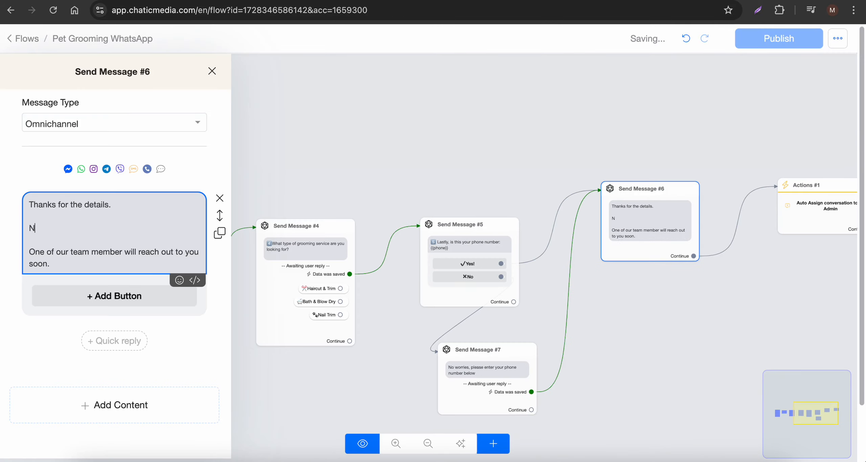
pyautogui.write('ame: {')
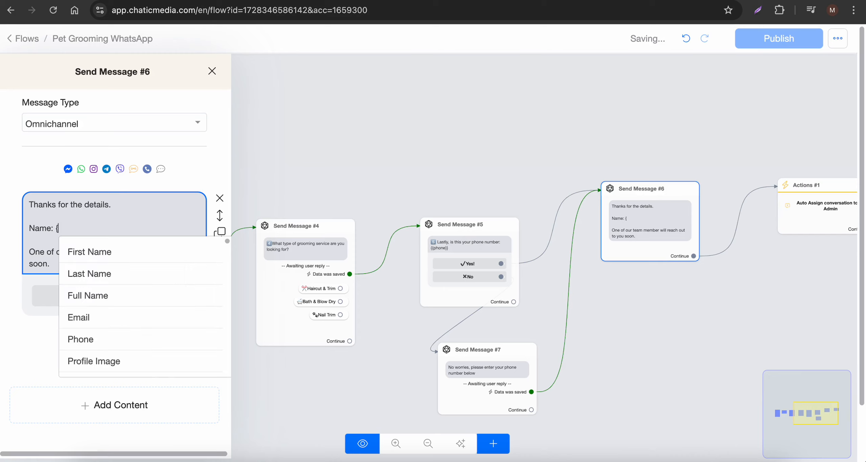
pyautogui.click(88, 297)
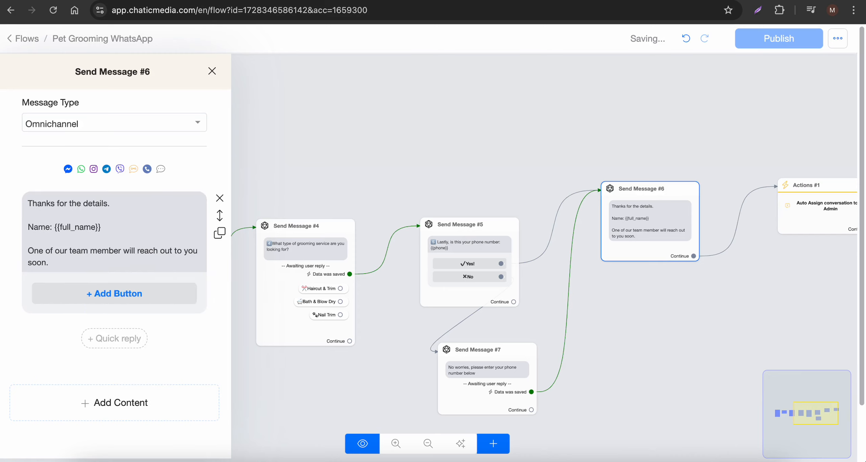
pyautogui.press('Return')
pyautogui.write('Phon')
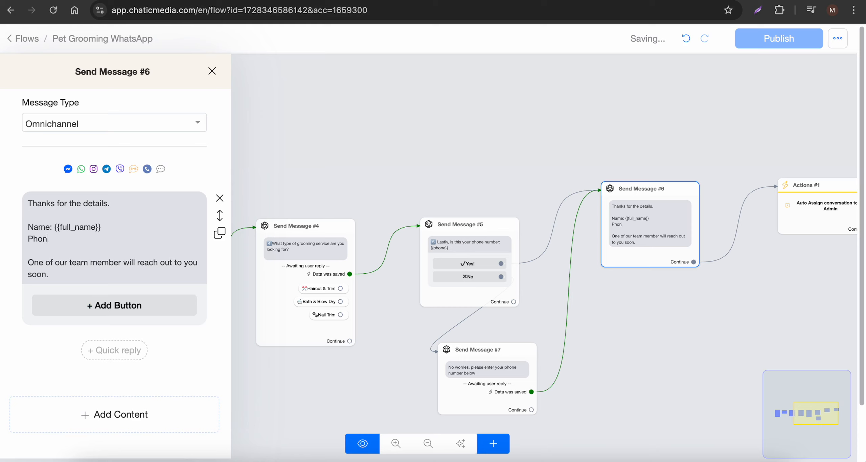
pyautogui.write('e Number: {')
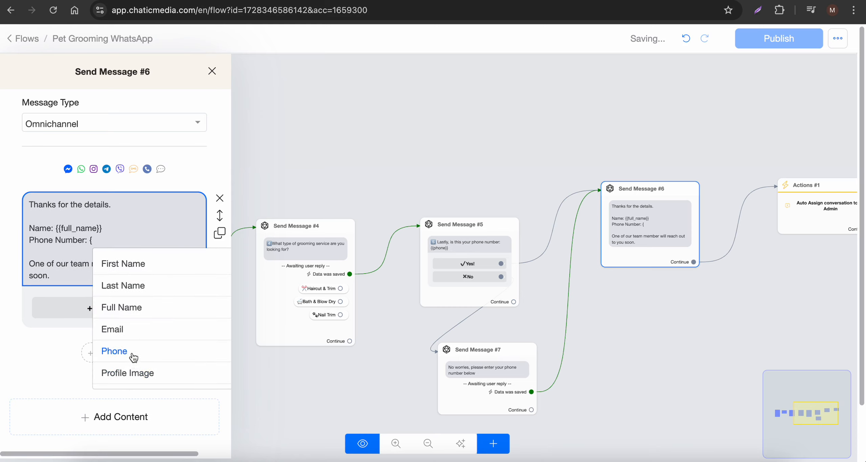
pyautogui.click(131, 352)
# Step: Add the lines "Pet: {{pet_type}}" and "Size: {{pet_size}}" below the phone number line in Send Message #6
pyautogui.write('Pet')
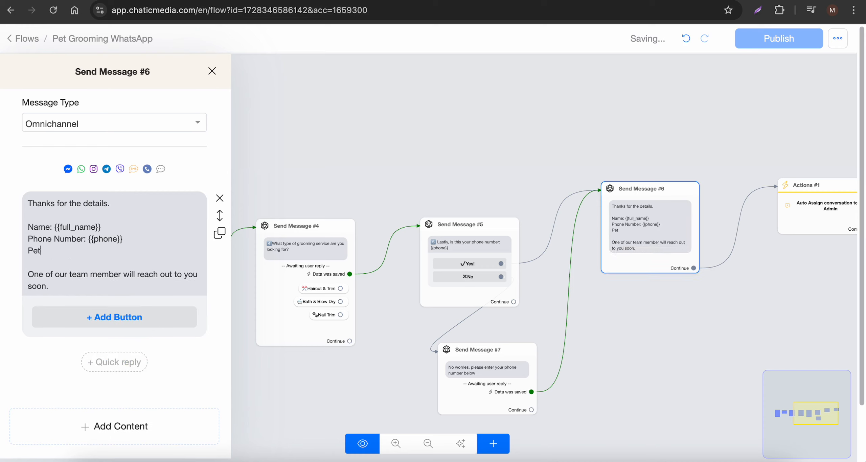
pyautogui.write(': {pe')
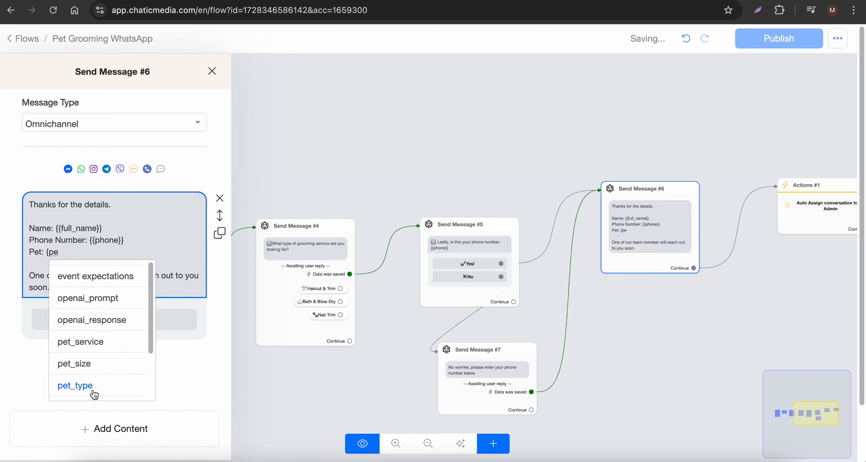
pyautogui.click(93, 385)
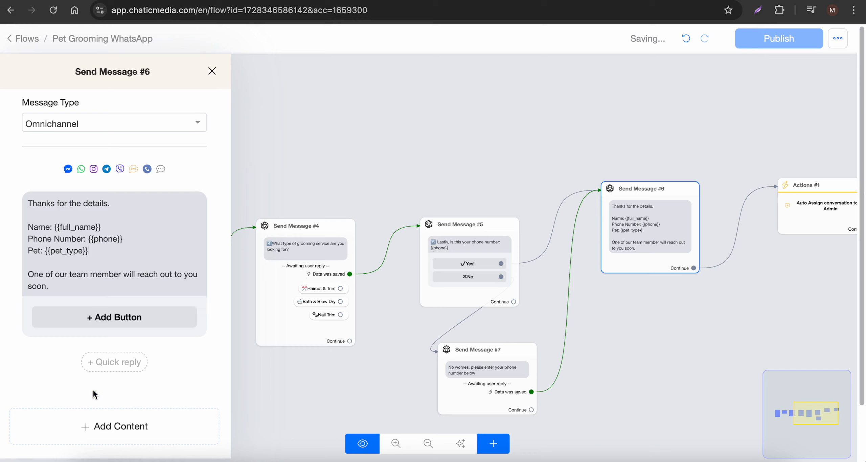
pyautogui.write('Size')
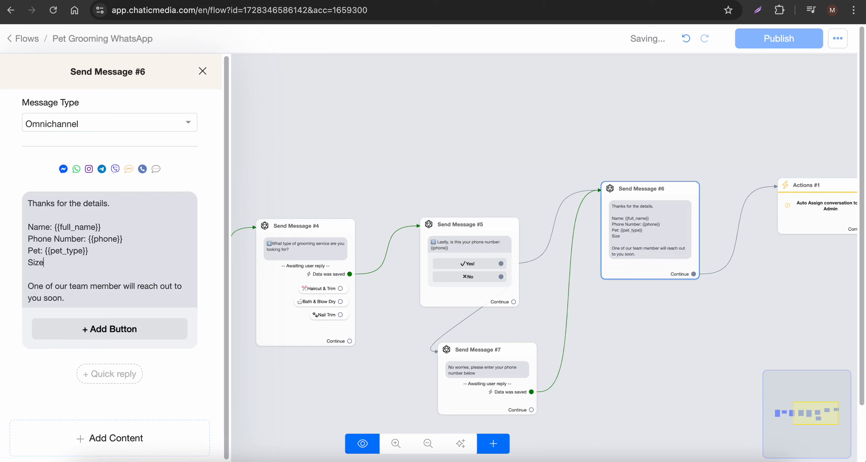
pyautogui.write(': {')
pyautogui.write('poe')
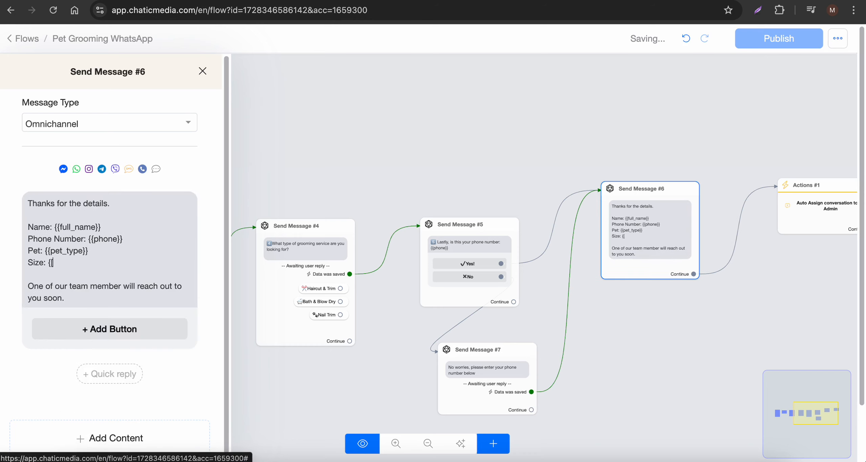
pyautogui.press('BackSpace')
pyautogui.press('BackSpace')
pyautogui.write('e')
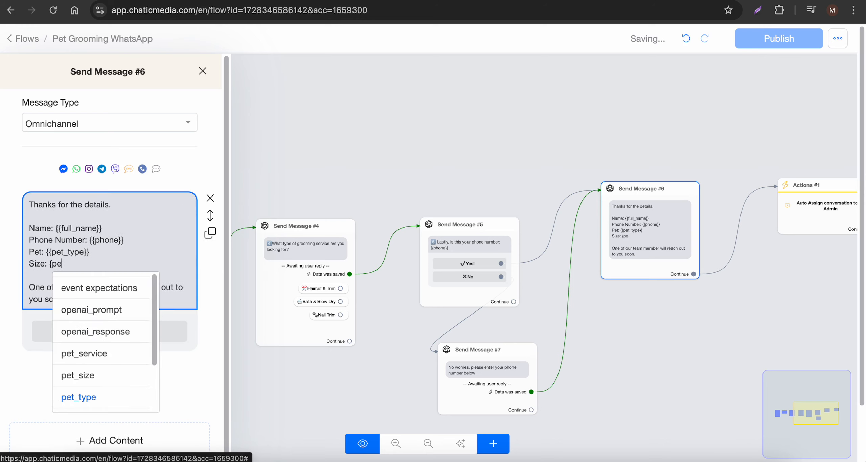
pyautogui.click(89, 376)
pyautogui.press('Return')
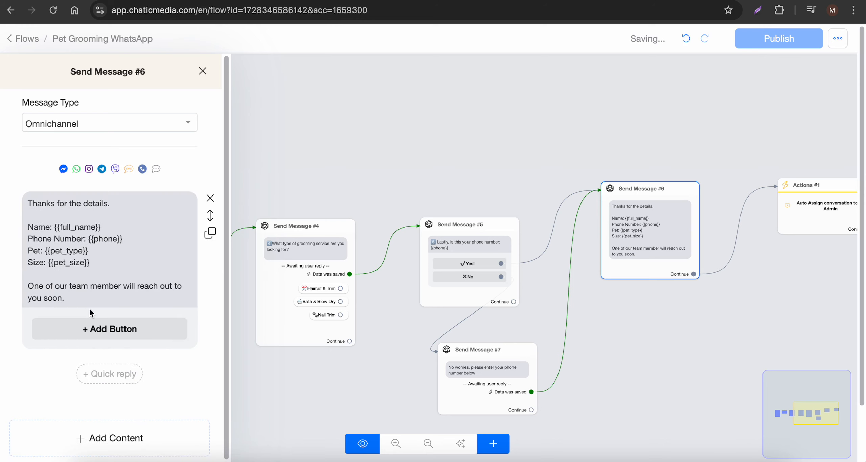
# Step: Add the line "Service: {{pet_service}}" below the size line in Send Message #6
pyautogui.write('Service')
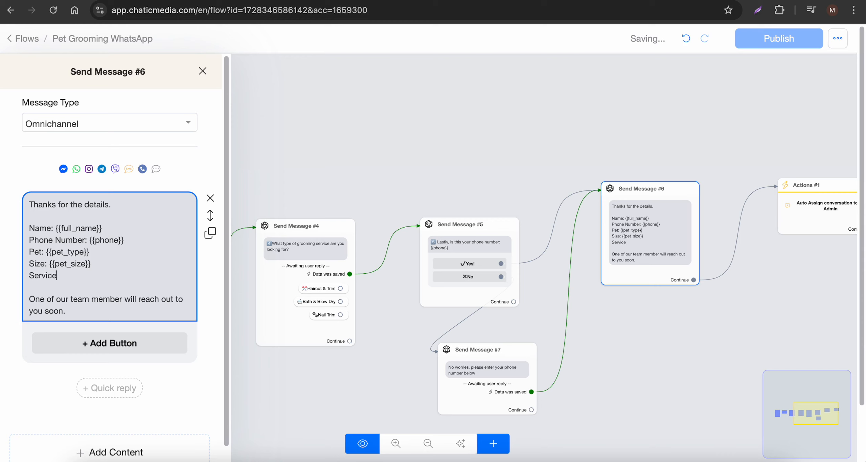
pyautogui.write(': {pe')
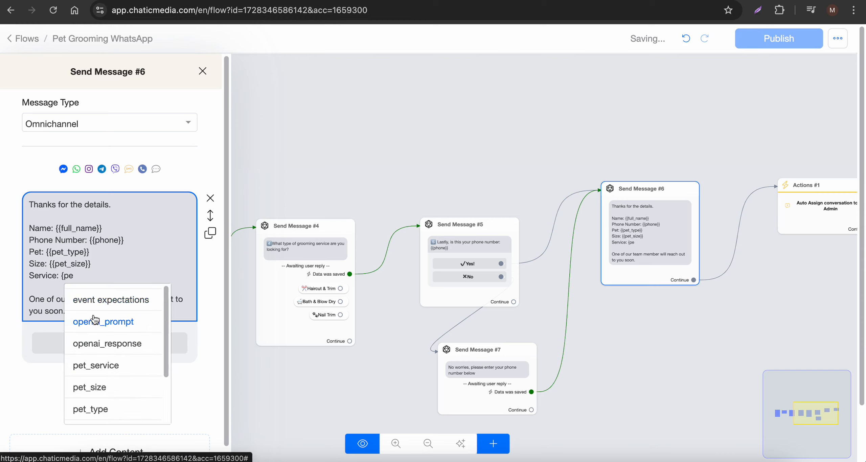
pyautogui.click(106, 367)
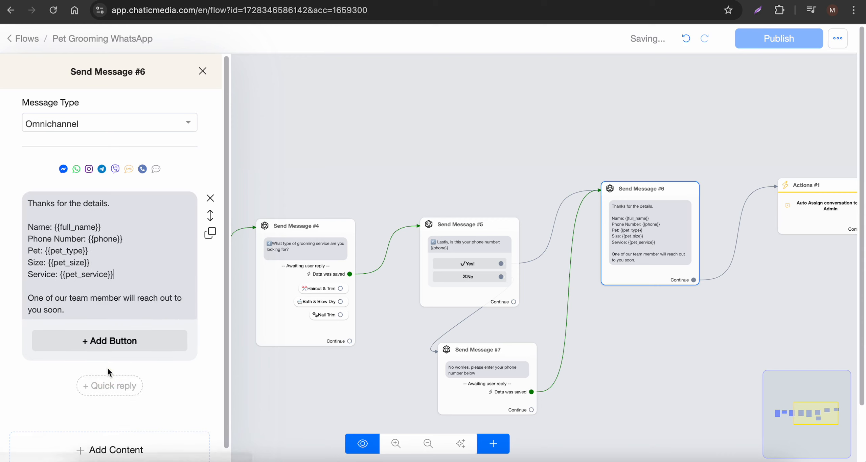
# Step: Copy the five summary lines from Name to Service in Send Message #6 and close the node's settings
pyautogui.moveTo(122, 271); pyautogui.dragTo(31, 231)
pyautogui.hotkey('ctrl', 'c')
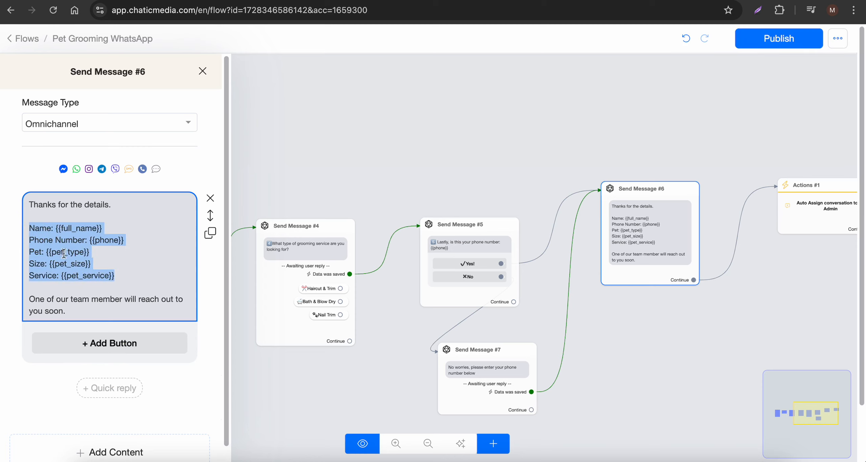
pyautogui.click(418, 165)
pyautogui.moveTo(510, 149); pyautogui.dragTo(153, 140)
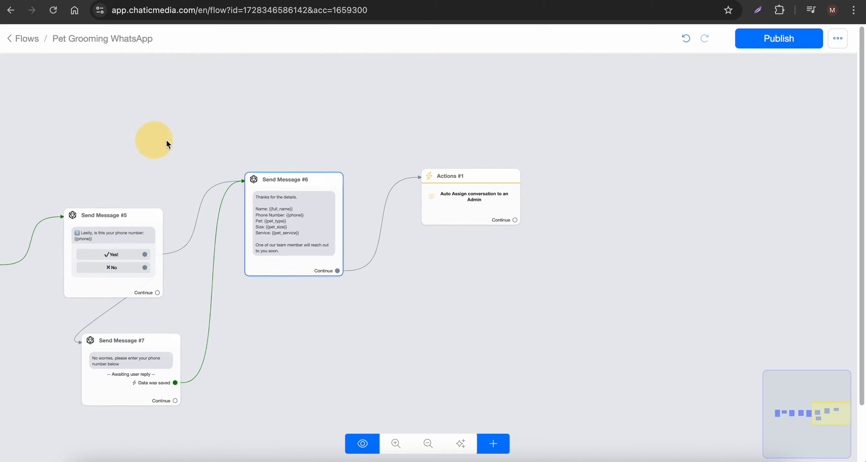
# Step: Add a Notify Admins action to the Actions #1 node and select the individual Chatic Media admin as its recipient
pyautogui.click(468, 187)
pyautogui.click(467, 197)
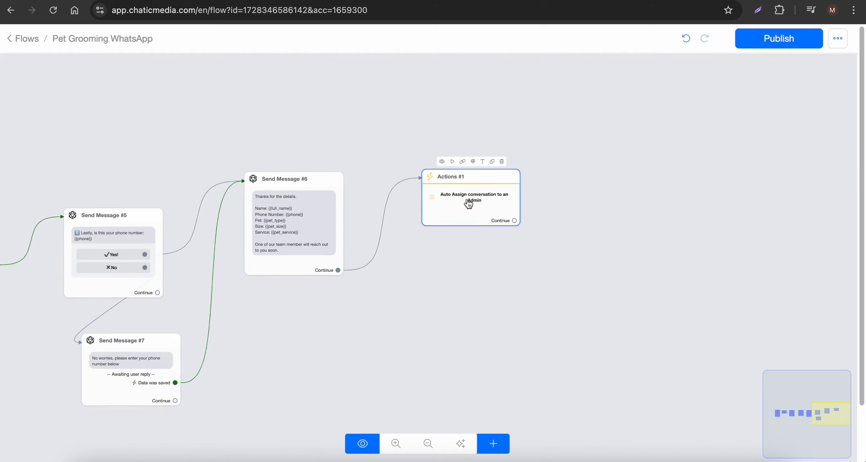
pyautogui.click(467, 198)
pyautogui.click(112, 203)
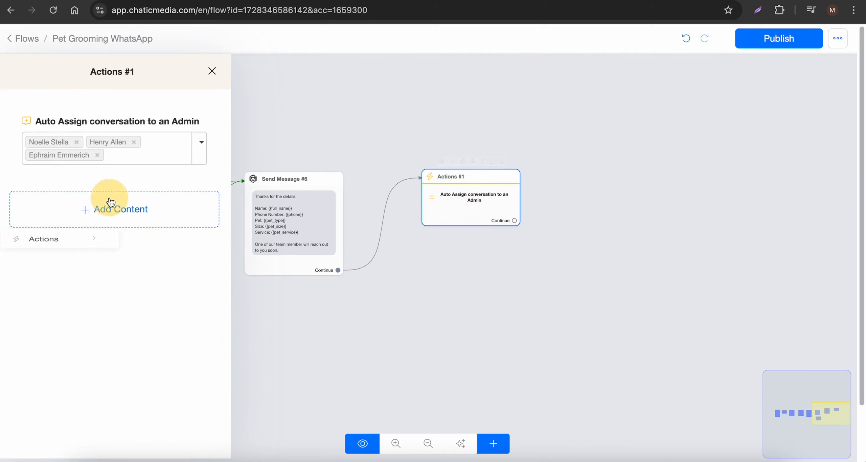
pyautogui.click(65, 242)
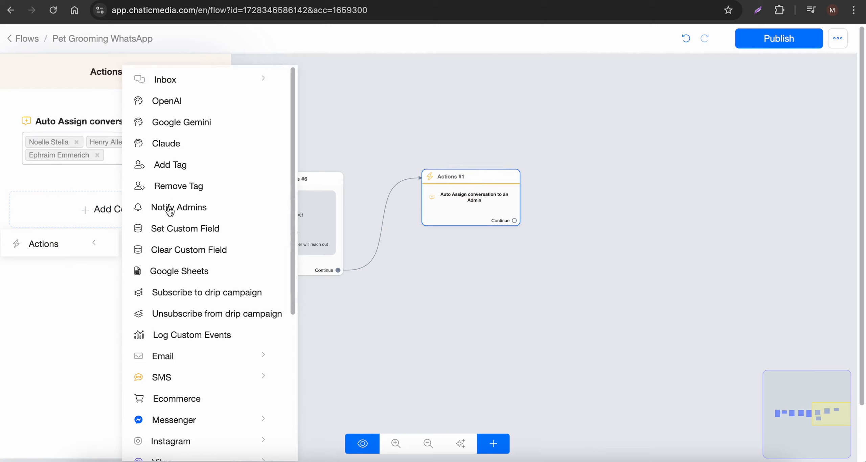
pyautogui.click(172, 208)
pyautogui.click(202, 213)
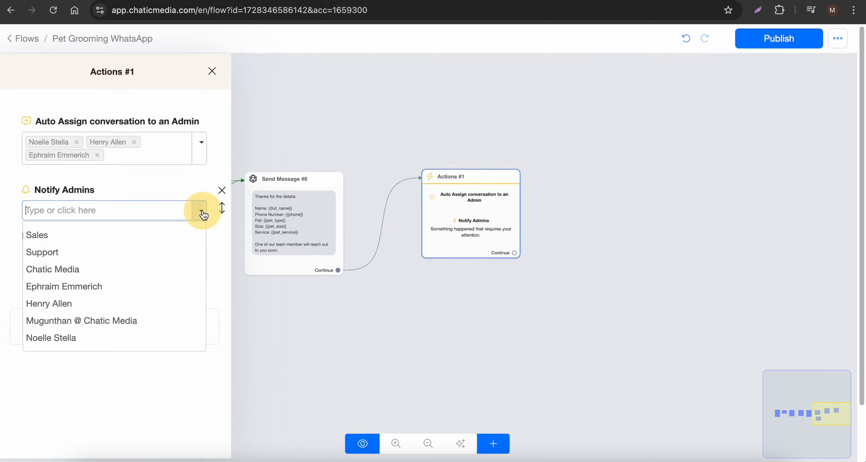
pyautogui.click(72, 325)
# Step: Replace the Notify Admins notification text with "A new lead is here..." followed by the copied summary lines from Name to Service
pyautogui.moveTo(94, 267); pyautogui.dragTo(0, 234)
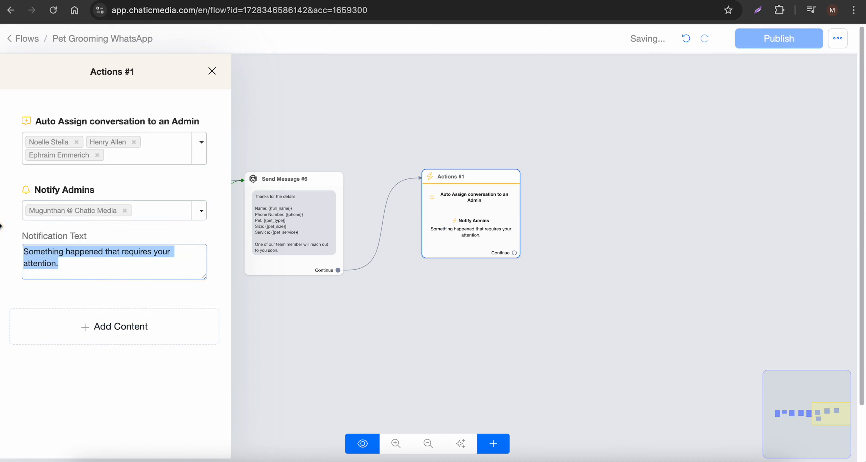
pyautogui.write('A ')
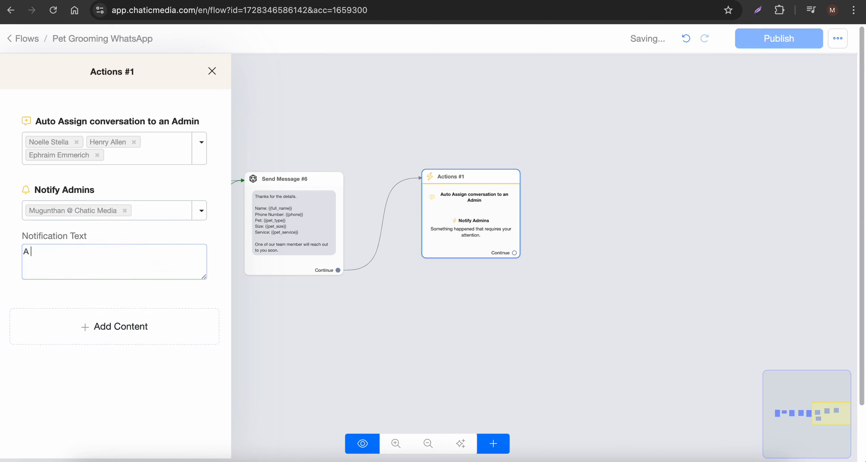
pyautogui.write('new lead is  here...')
pyautogui.press('Return')
pyautogui.press('Return')
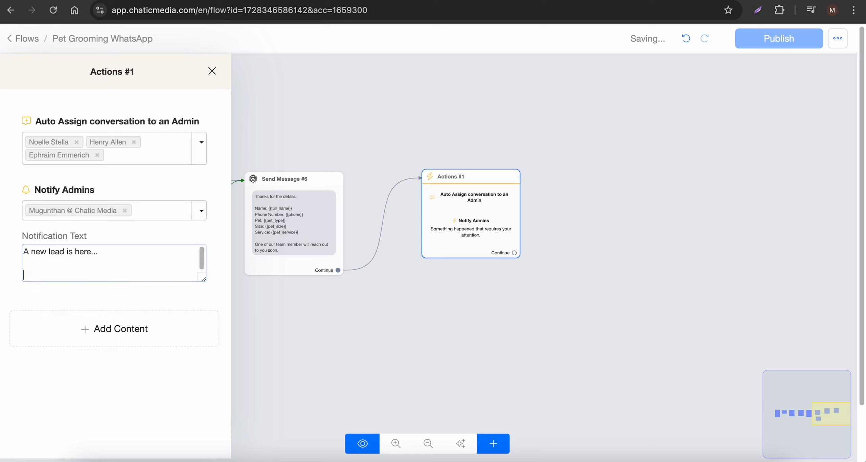
pyautogui.hotkey('ctrl', 'v')
pyautogui.press('Return')
pyautogui.press('Return')
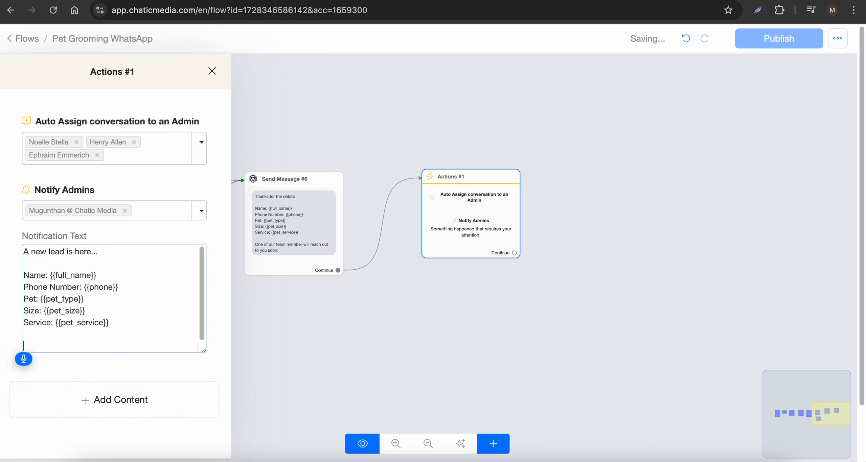
# Step: End the notification text with the line "Please call as soon as possible."
pyautogui.write('Please call as soon as possible')
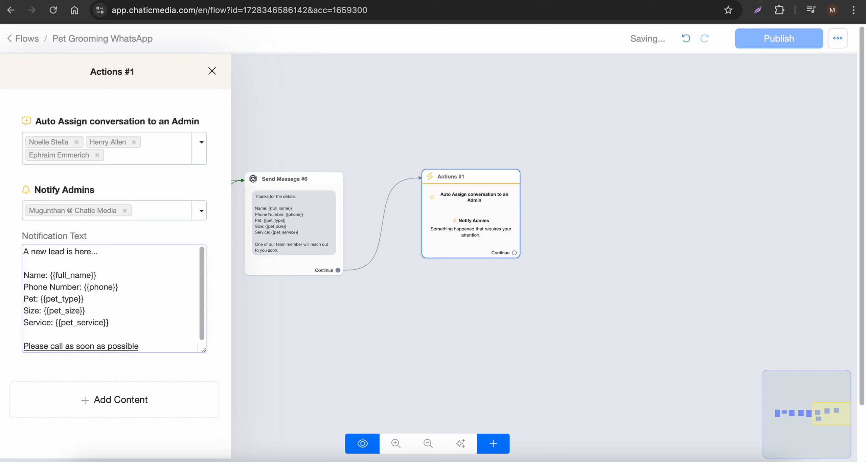
pyautogui.write('. So this will')
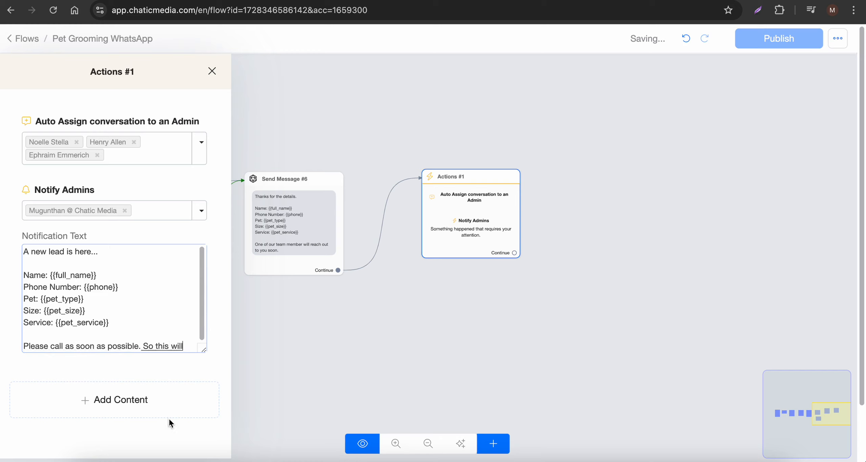
pyautogui.write(' be.')
pyautogui.moveTo(143, 346); pyautogui.dragTo(162, 356)
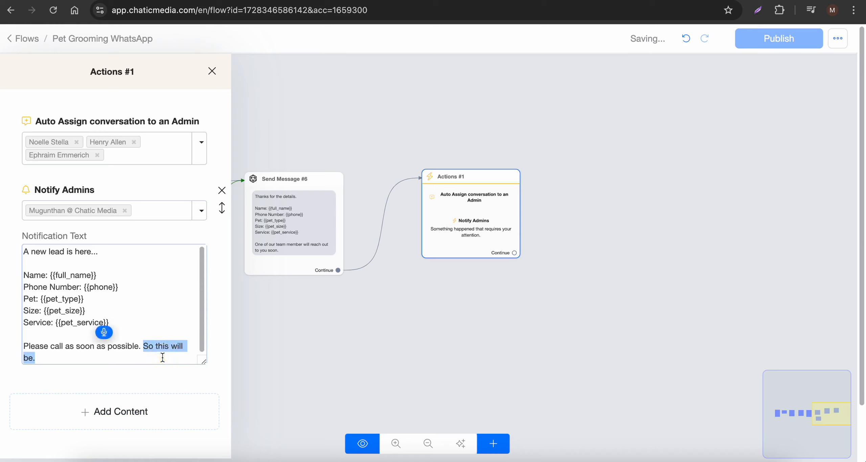
pyautogui.press('BackSpace')
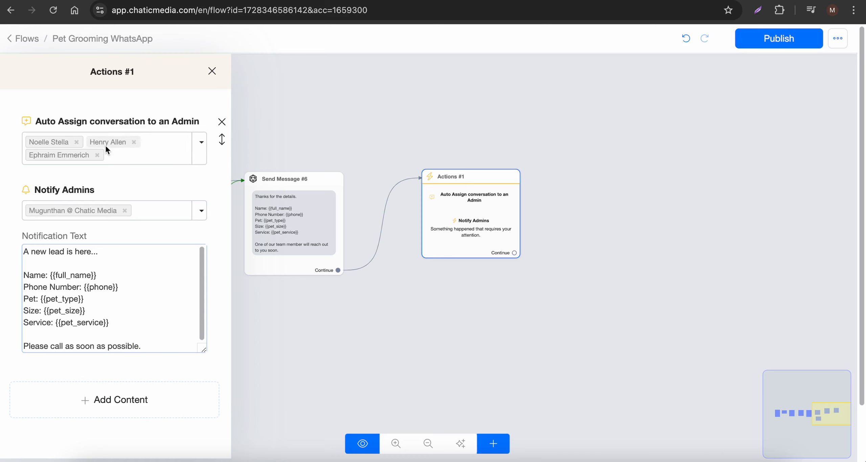
pyautogui.hotkey('shift', 'Up')
pyautogui.hotkey('shift', 'Up')
pyautogui.hotkey('shift', 'Up')
pyautogui.hotkey('shift', 'Up')
pyautogui.hotkey('shift', 'Up')
pyautogui.hotkey('shift', 'Up')
pyautogui.hotkey('shift', 'Up')
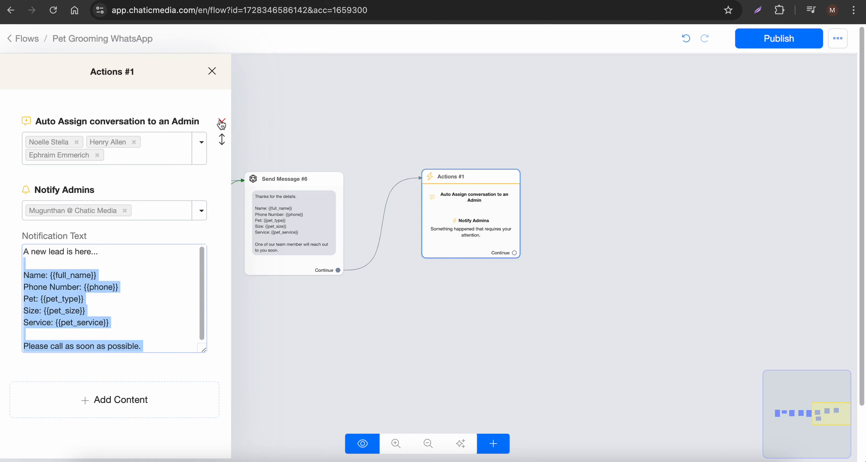
# Step: Replace the Auto Assign action in Actions #1 with Assign Conversation to an Admin, assigned to the individual Chatic Media admin
pyautogui.click(219, 121)
pyautogui.moveTo(67, 338)
pyautogui.click(68, 364)
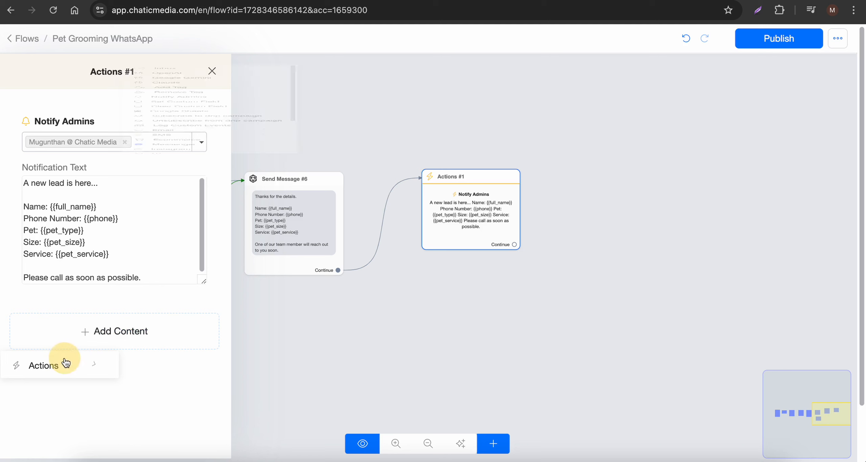
pyautogui.click(239, 90)
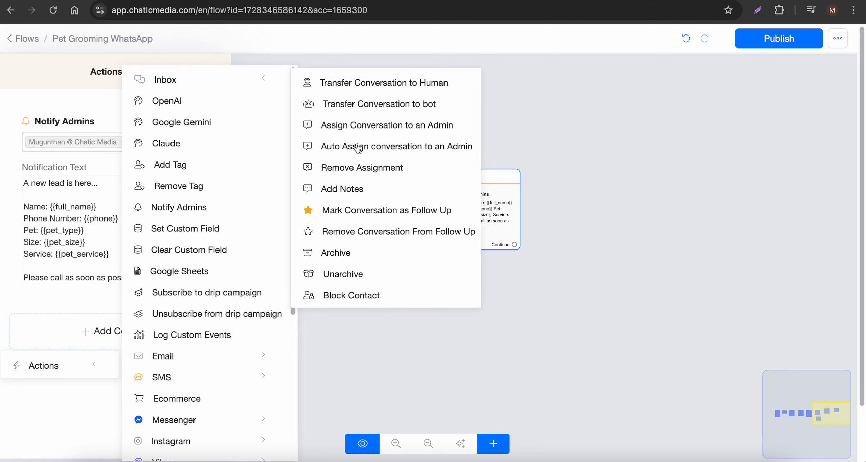
pyautogui.click(382, 129)
pyautogui.click(185, 333)
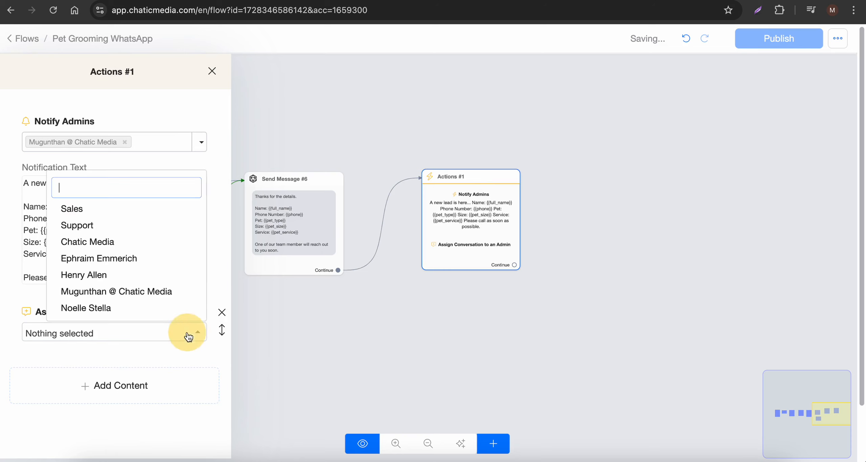
pyautogui.click(113, 292)
# Step: Move the Assign Conversation to an Admin action above Notify Admins and close the node's settings
pyautogui.moveTo(223, 328)
pyautogui.moveTo(223, 330); pyautogui.dragTo(207, 206)
pyautogui.moveTo(223, 336); pyautogui.dragTo(203, 153)
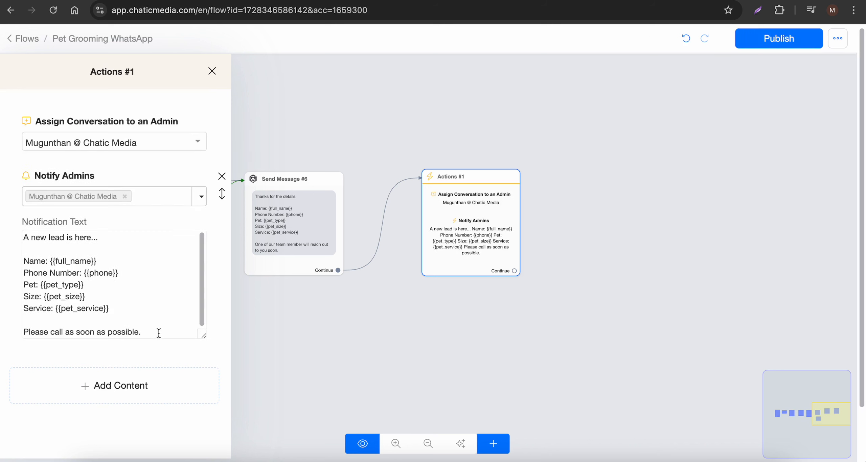
pyautogui.moveTo(156, 334); pyautogui.dragTo(33, 216)
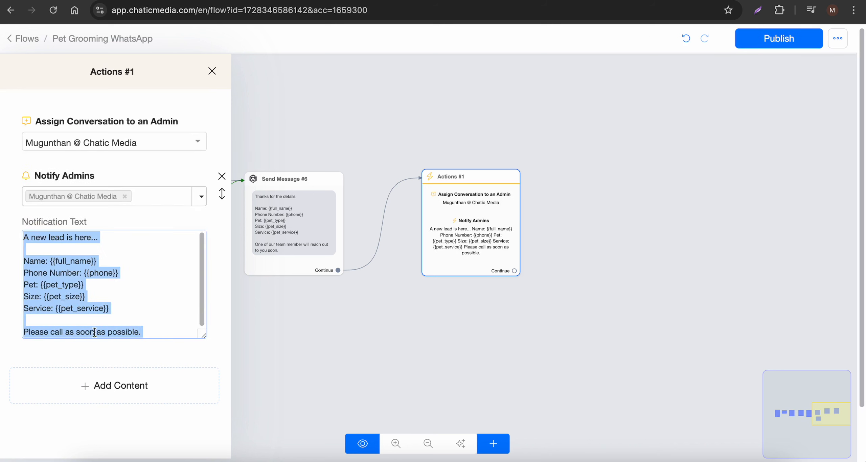
pyautogui.click(716, 250)
# Step: Try to publish the Pet Grooming WhatsApp flow
pyautogui.scroll(-5, 715, 250)
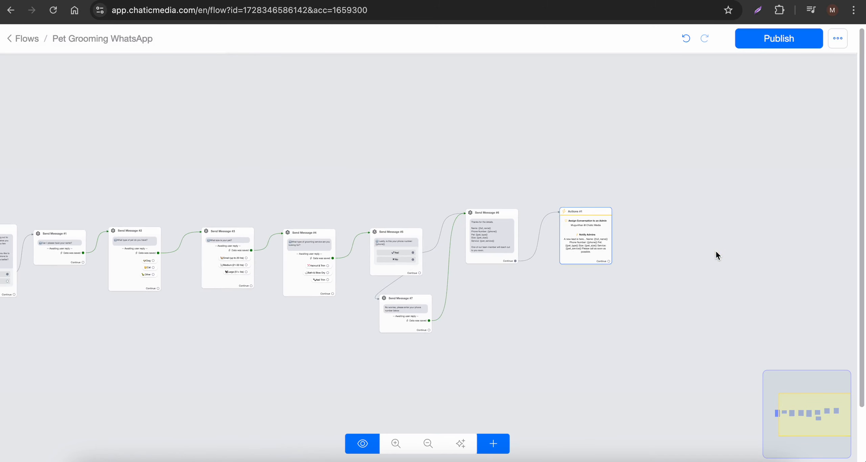
pyautogui.click(768, 42)
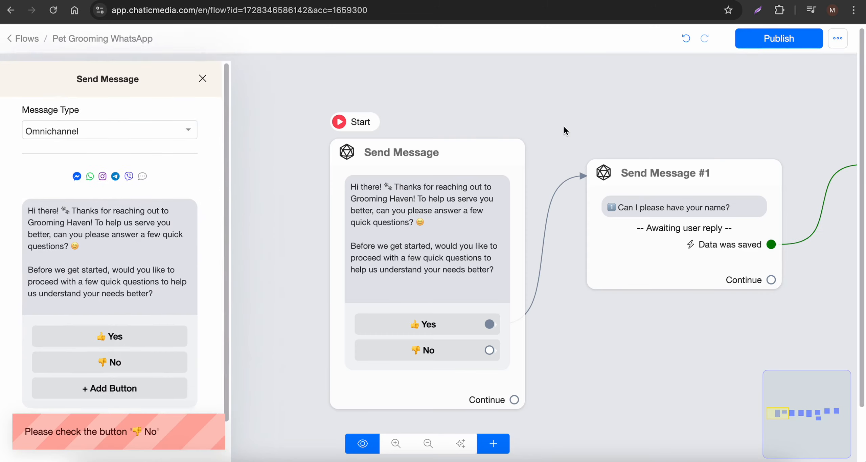
pyautogui.click(539, 131)
# Step: From the No button, add the message "All right, no worries please let us know when you're ready...." with an "I'm ready!" button leading to "Great!"
pyautogui.moveTo(377, 310); pyautogui.dragTo(338, 379)
pyautogui.write("All right, no worries please let us know when you're ready....I'm ready!Great!")
pyautogui.moveTo(423, 291); pyautogui.dragTo(352, 283)
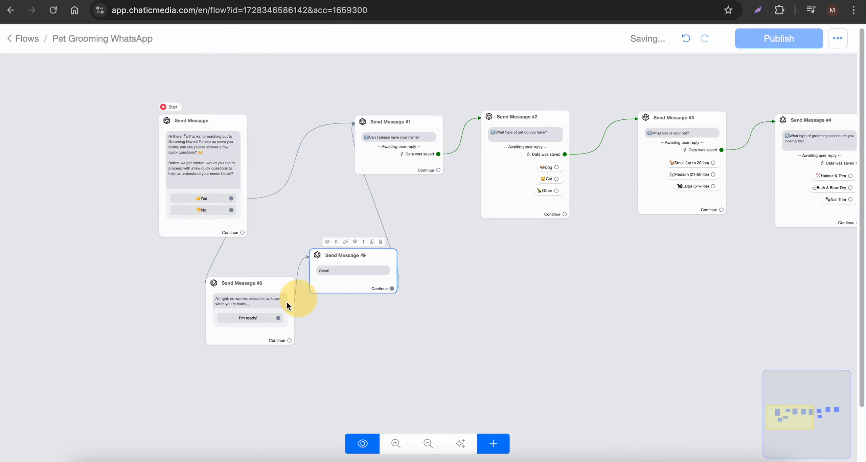
pyautogui.moveTo(273, 308); pyautogui.dragTo(242, 300)
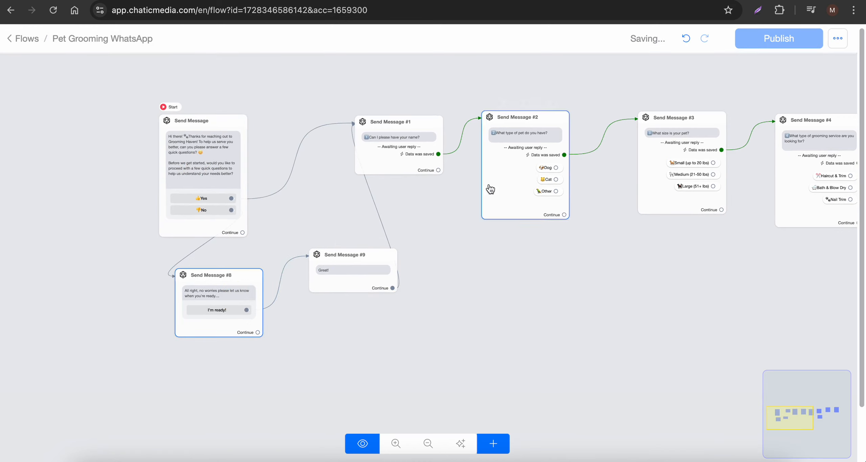
# Step: Publish the completed Pet Grooming WhatsApp flow
pyautogui.moveTo(691, 273); pyautogui.dragTo(400, 291)
pyautogui.moveTo(296, 280); pyautogui.dragTo(547, 268)
pyautogui.scroll(-3, 609, 283)
pyautogui.click(788, 47)
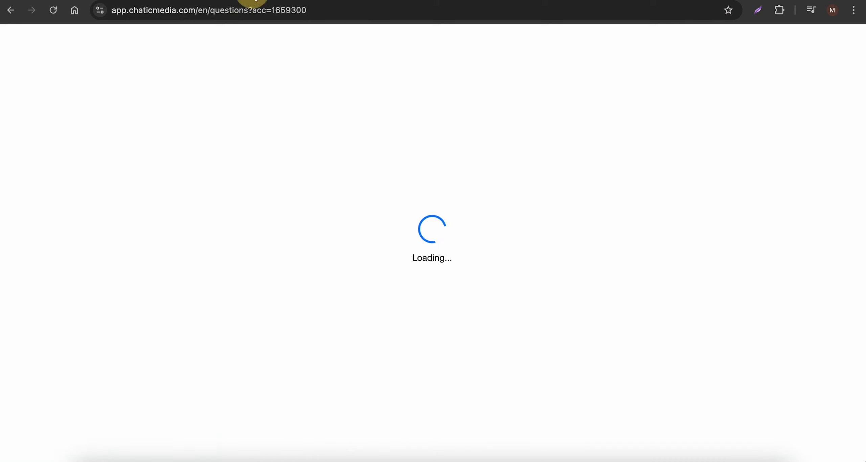
# Step: Add a new keyword with "service" as the user message
pyautogui.click(731, 134)
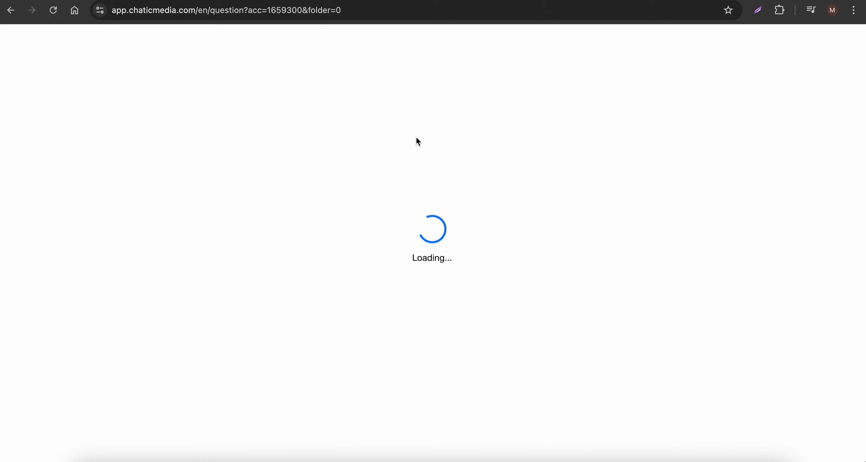
pyautogui.click(221, 115)
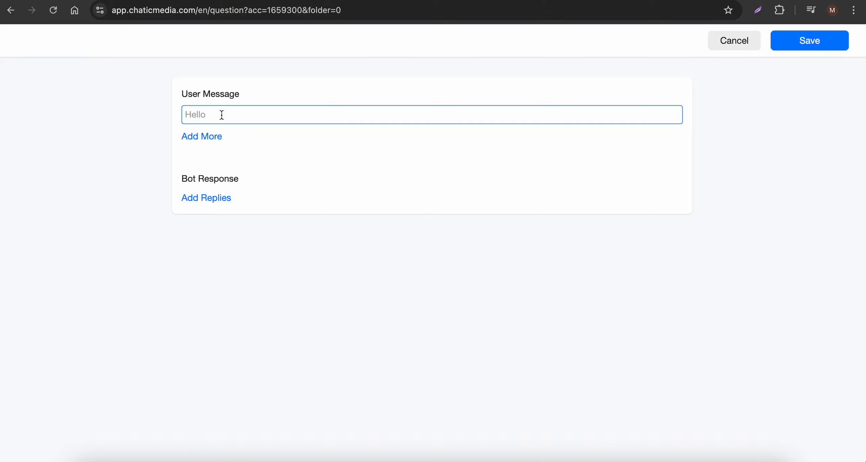
pyautogui.write('service')
pyautogui.click(230, 116)
pyautogui.moveTo(230, 116); pyautogui.dragTo(141, 116)
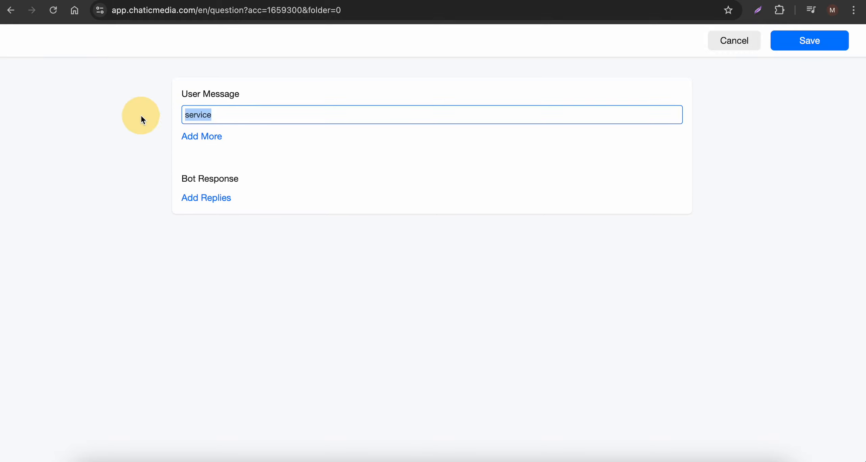
# Step: Set the keyword's bot response to the Pet Grooming WhatsApp flow and save the keyword
pyautogui.click(206, 200)
pyautogui.click(205, 240)
pyautogui.click(258, 208)
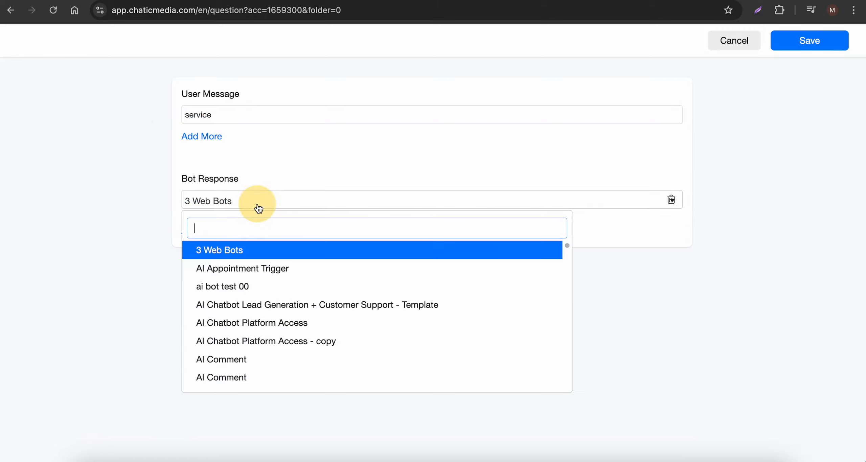
pyautogui.write('w')
pyautogui.press('BackSpace')
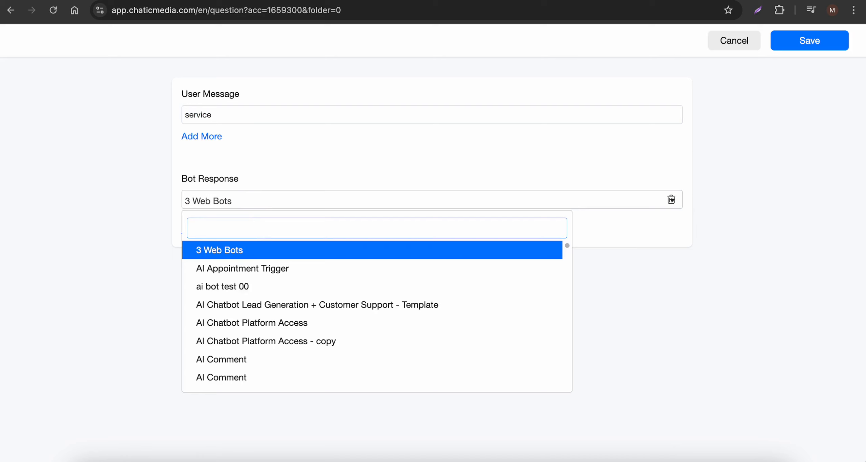
pyautogui.write('petg')
pyautogui.press('BackSpace')
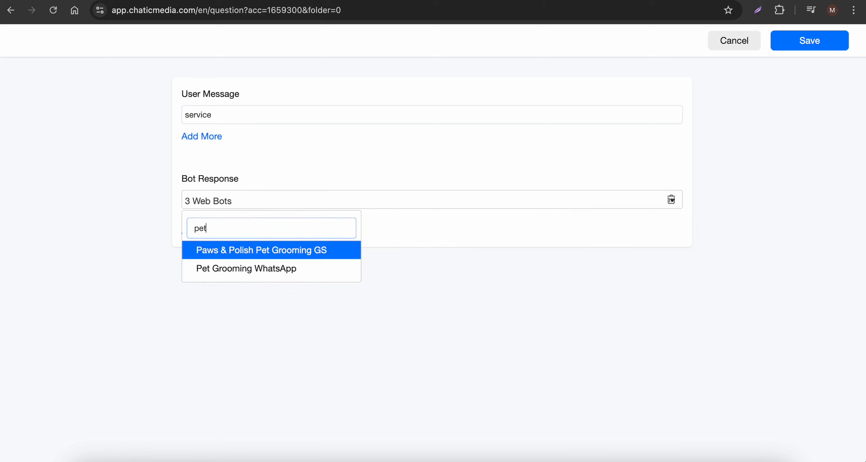
pyautogui.click(258, 273)
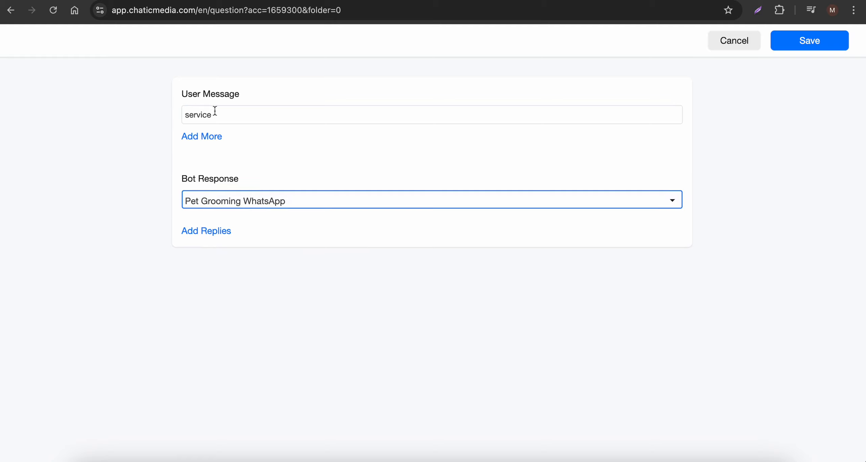
pyautogui.moveTo(238, 114); pyautogui.dragTo(120, 108)
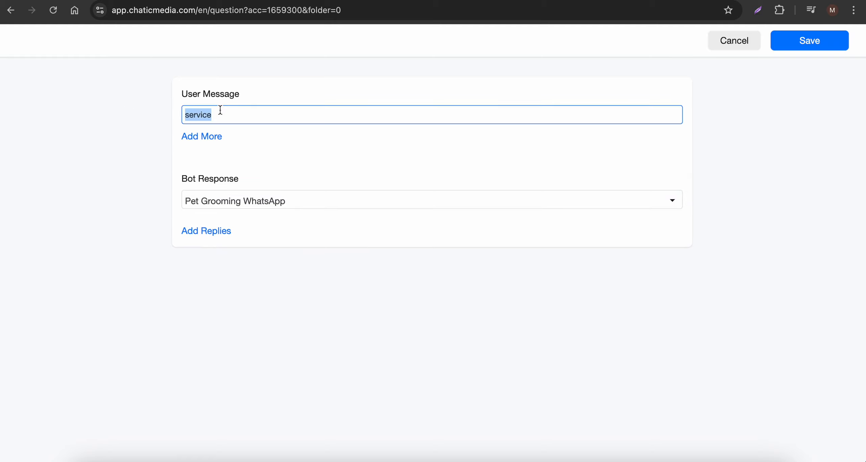
pyautogui.click(808, 42)
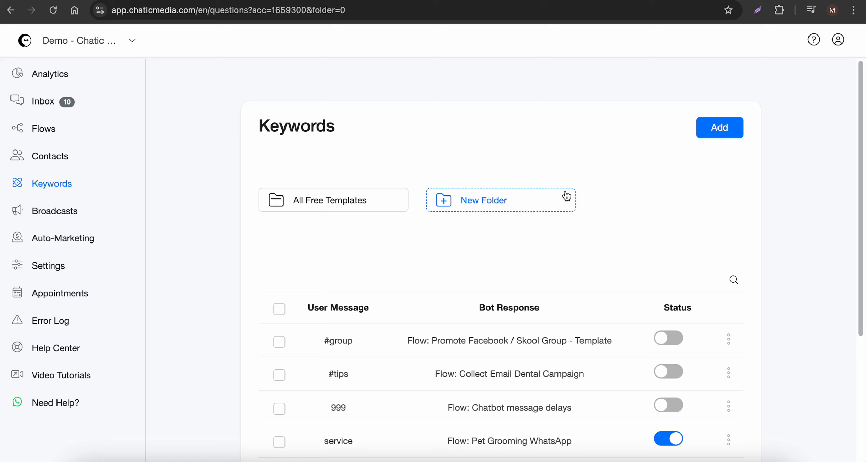
pyautogui.scroll(-5, 514, 344)
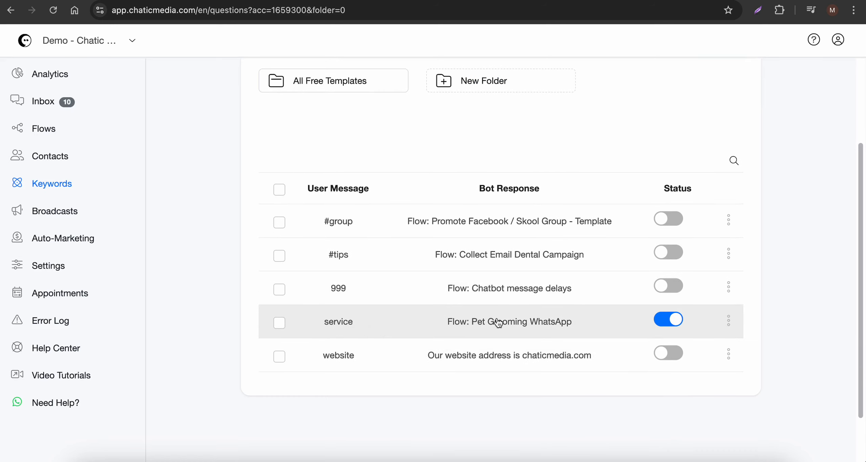
# Step: Open the newest WhatsApp conversation in the inbox in a separate tab and review the bot's questions, the replies and the saved pet fields
pyautogui.click(59, 77)
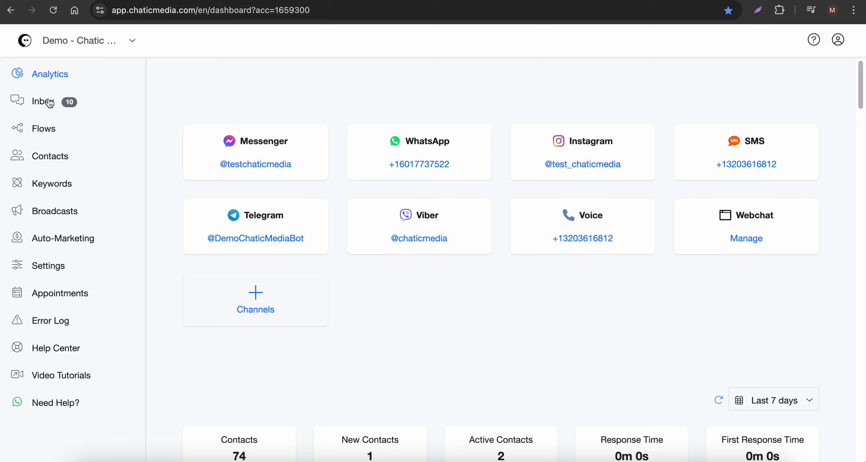
pyautogui.rightClick(40, 105)
pyautogui.click(40, 108)
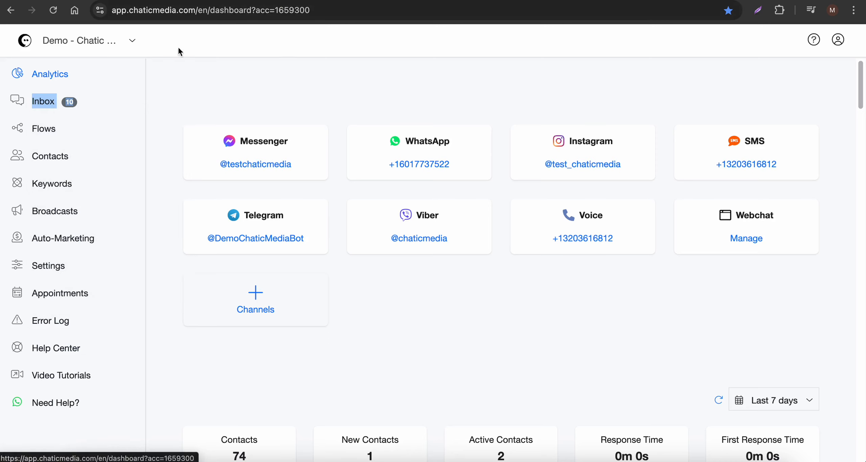
pyautogui.hotkey('ctrl', 'Tab')
pyautogui.click(70, 130)
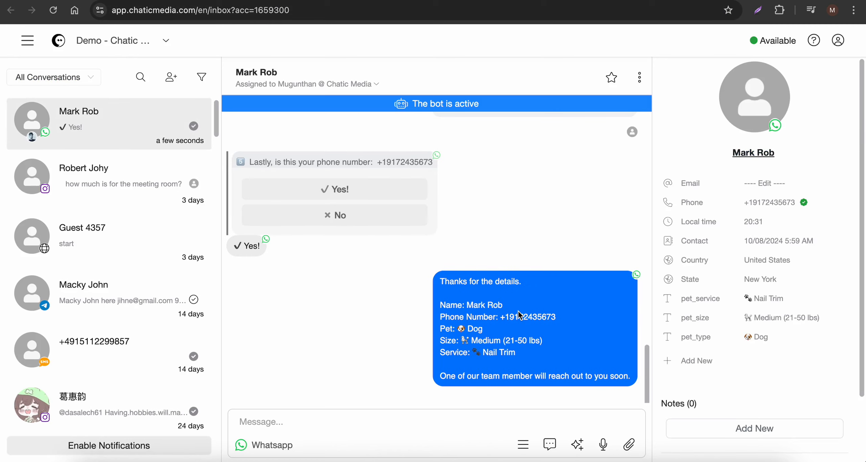
pyautogui.scroll(10, 518, 317)
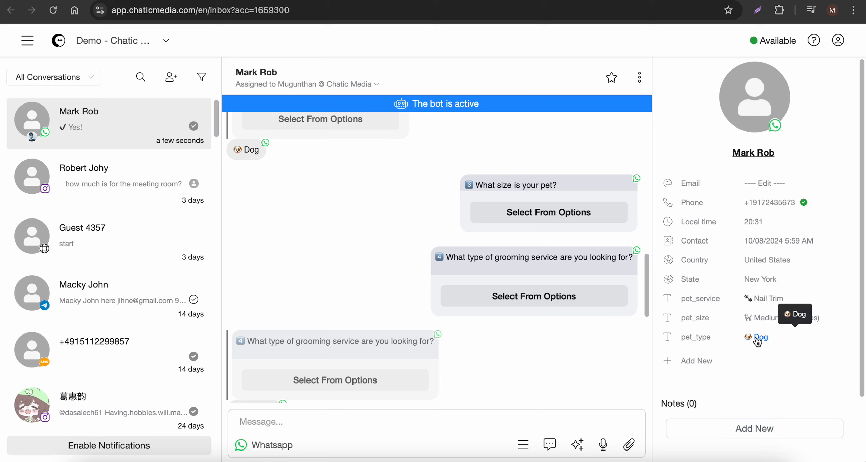
pyautogui.scroll(3, 461, 295)
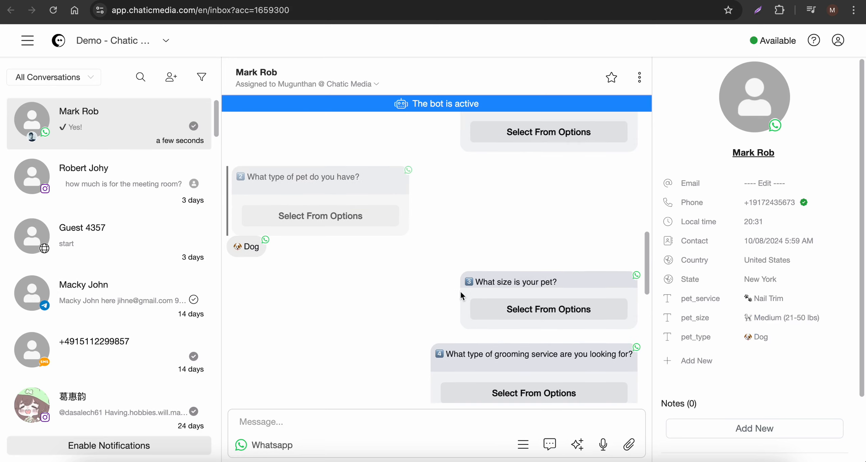
pyautogui.scroll(-10, 467, 285)
pyautogui.scroll(1, 497, 287)
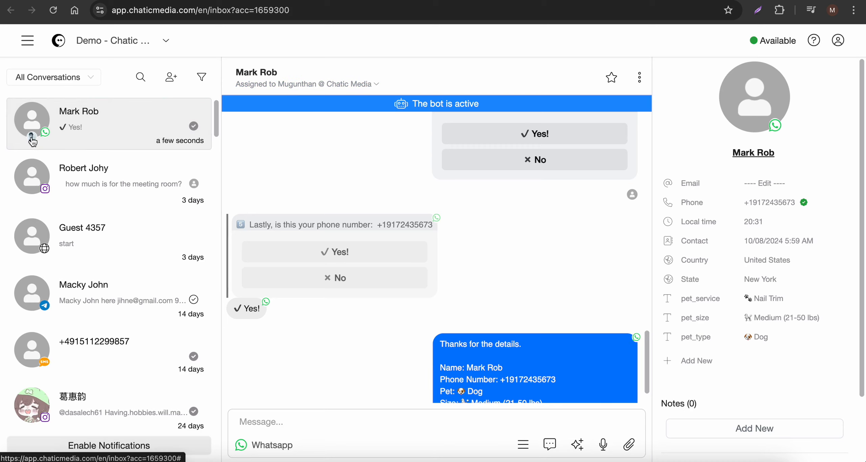
# Step: Check the bot's closing summary message in the conversation, and open the Admins section of the account settings in a separate tab
pyautogui.scroll(-2, 448, 236)
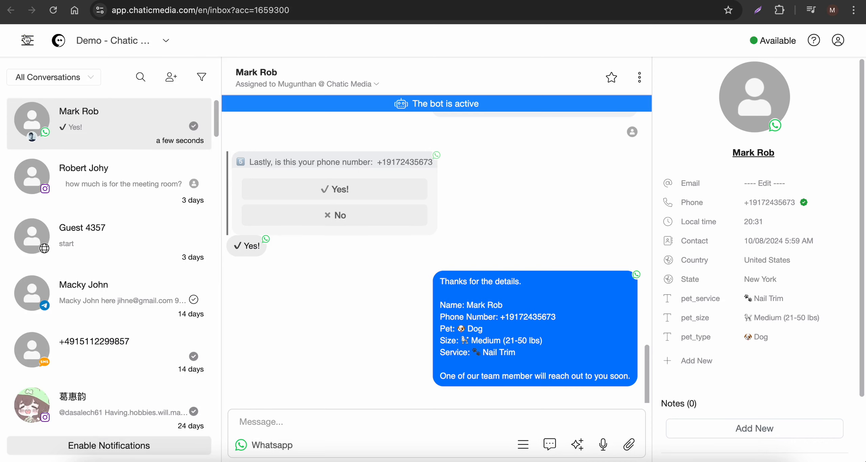
pyautogui.click(28, 40)
pyautogui.rightClick(45, 230)
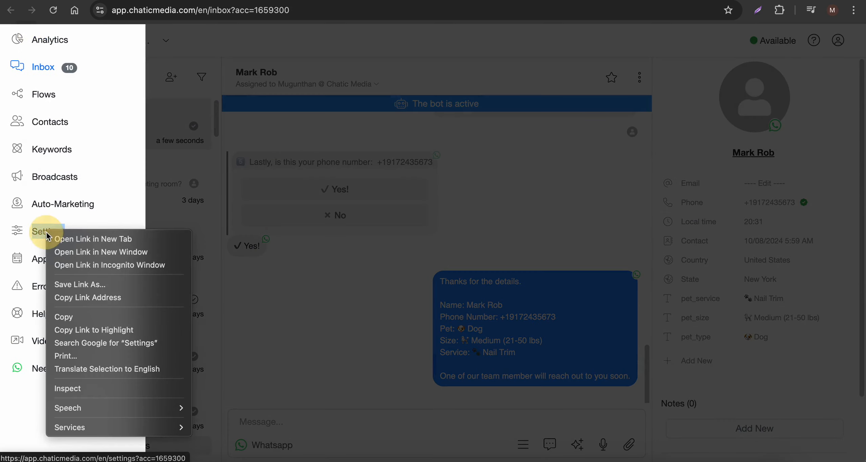
pyautogui.click(74, 239)
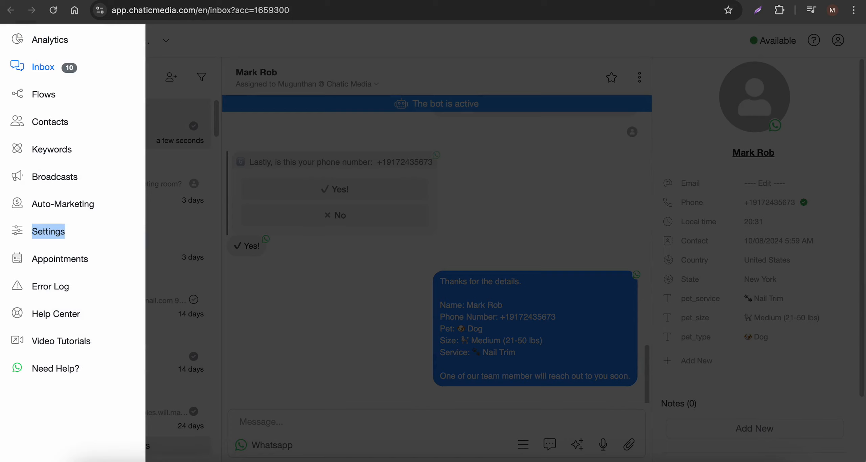
pyautogui.click(271, 0)
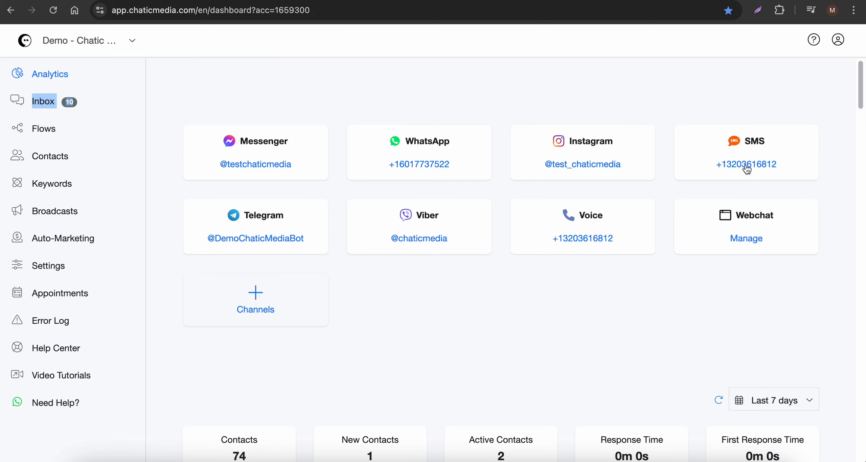
pyautogui.click(335, 0)
pyautogui.click(429, 130)
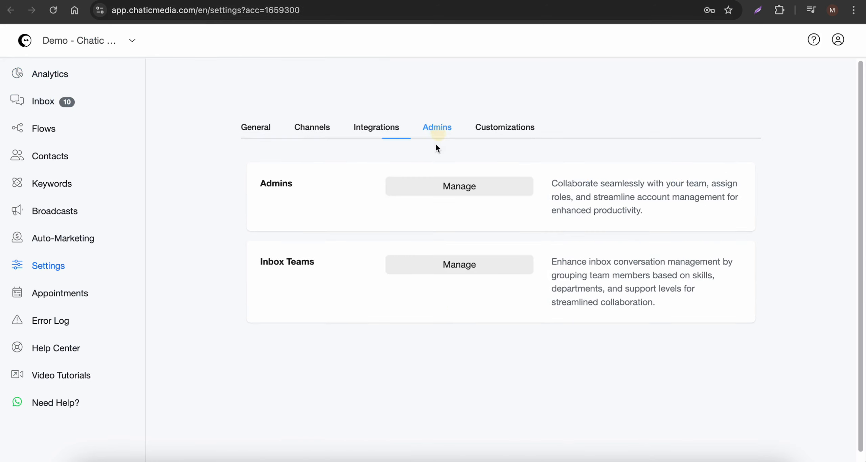
# Step: Open the Admins management page in a separate tab and switch to it
pyautogui.moveTo(248, 187); pyautogui.dragTo(305, 184)
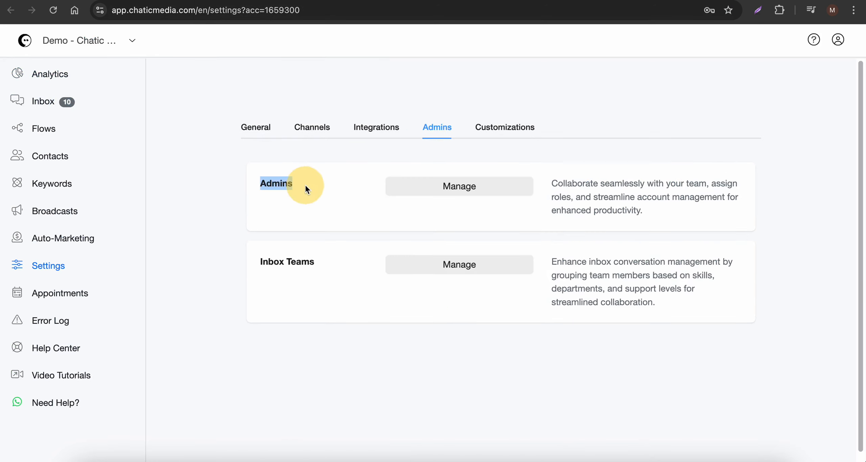
pyautogui.rightClick(446, 176)
pyautogui.click(491, 198)
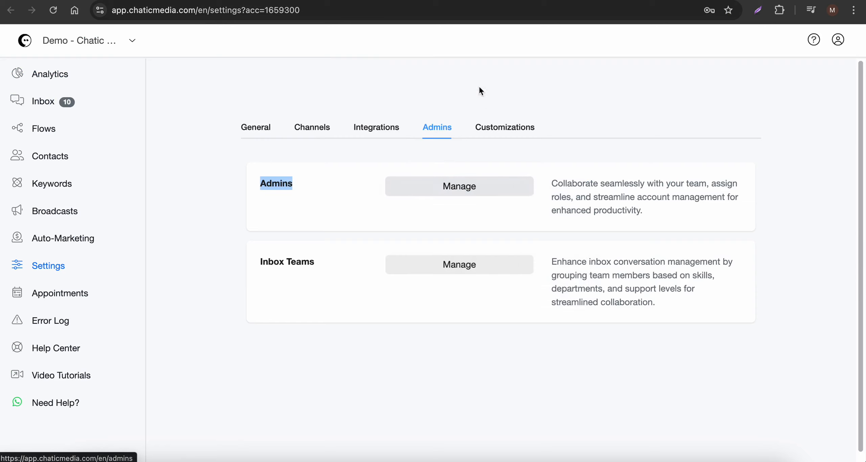
pyautogui.click(419, 1)
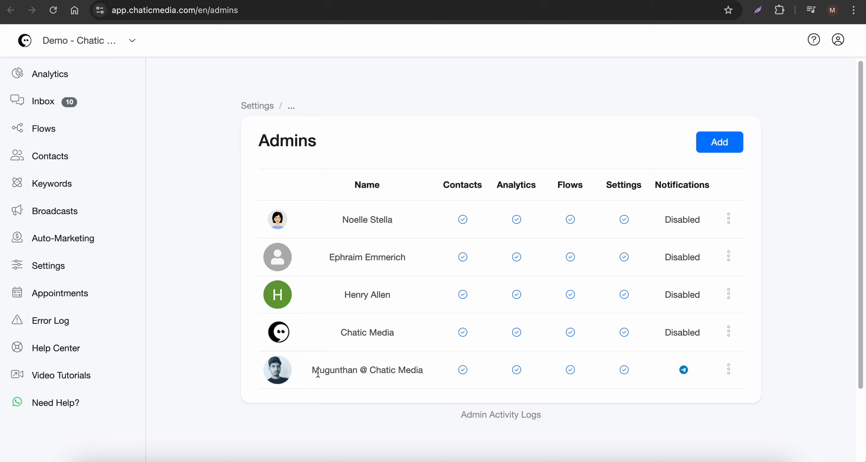
# Step: Open the last-listed admin for editing and review the contact fields, permissions, notification types and notification channels
pyautogui.moveTo(305, 374); pyautogui.dragTo(416, 369)
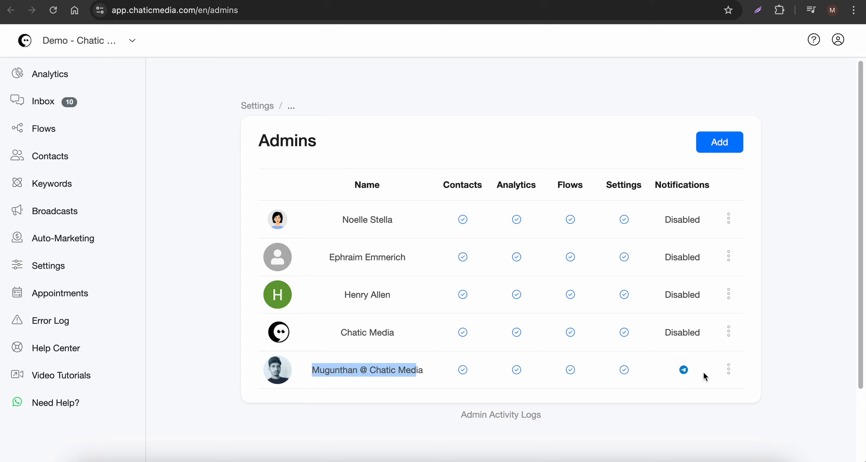
pyautogui.click(729, 368)
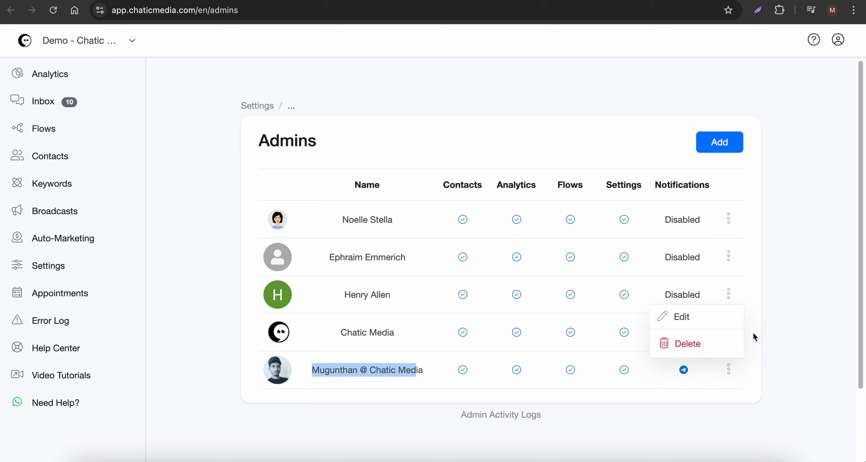
pyautogui.click(700, 323)
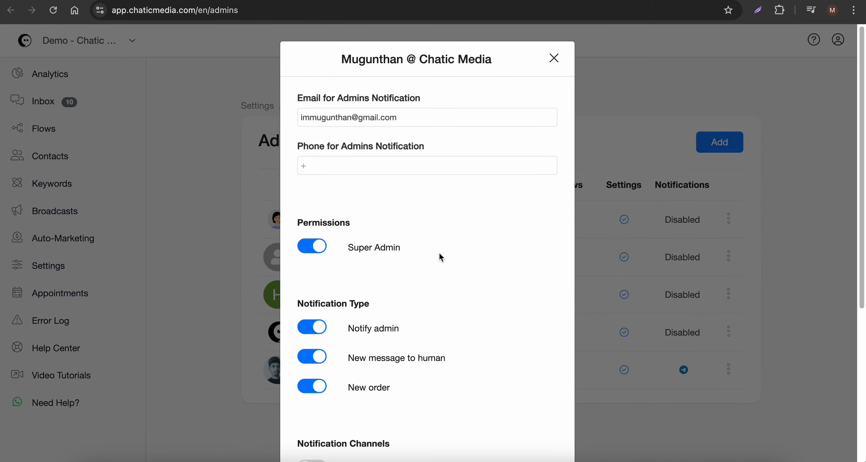
pyautogui.scroll(-4, 352, 203)
pyautogui.scroll(1, 340, 27)
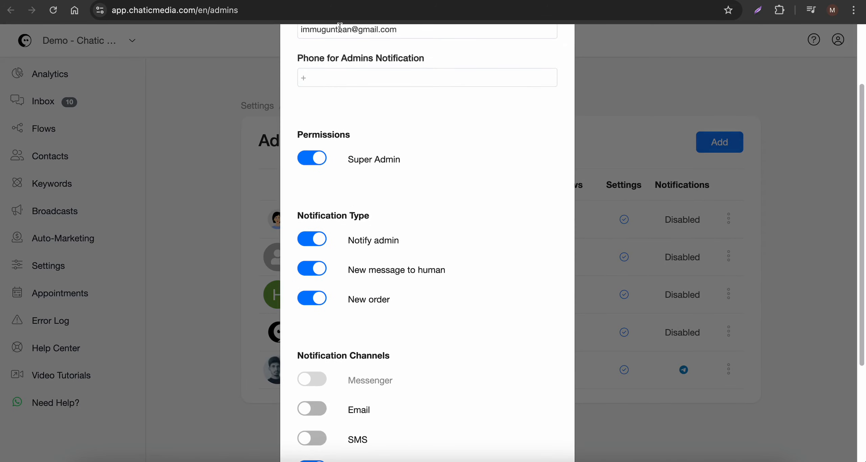
pyautogui.scroll(-5, 348, 91)
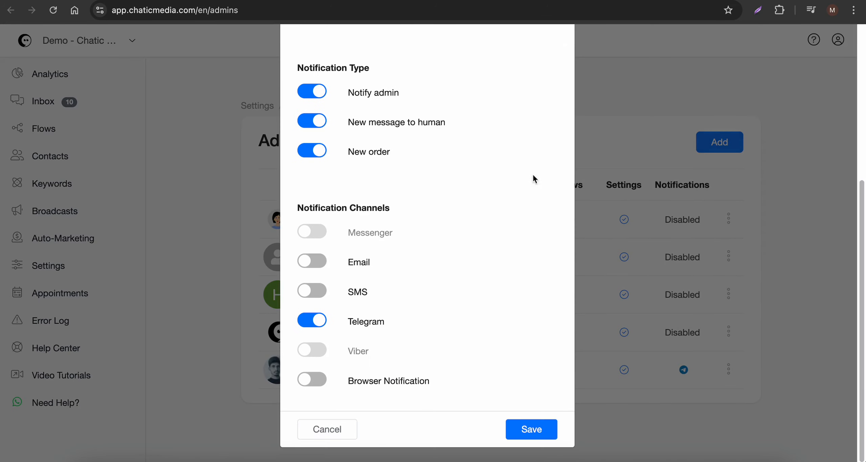